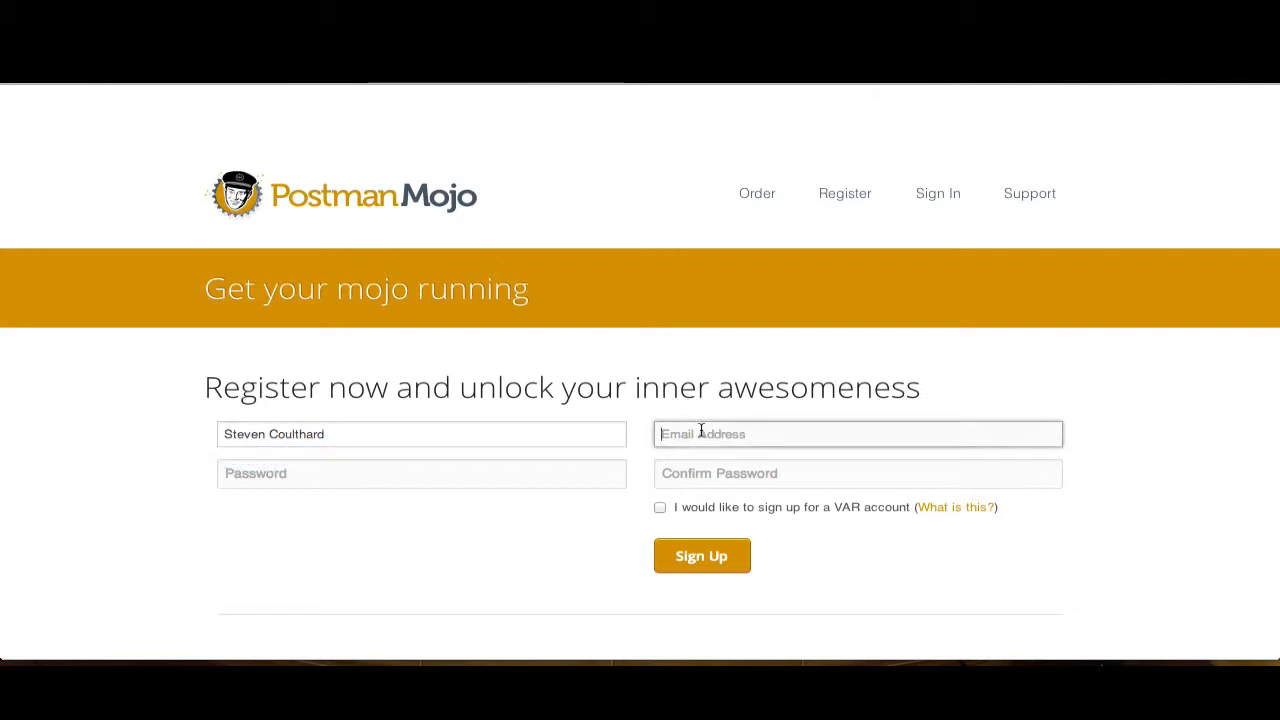
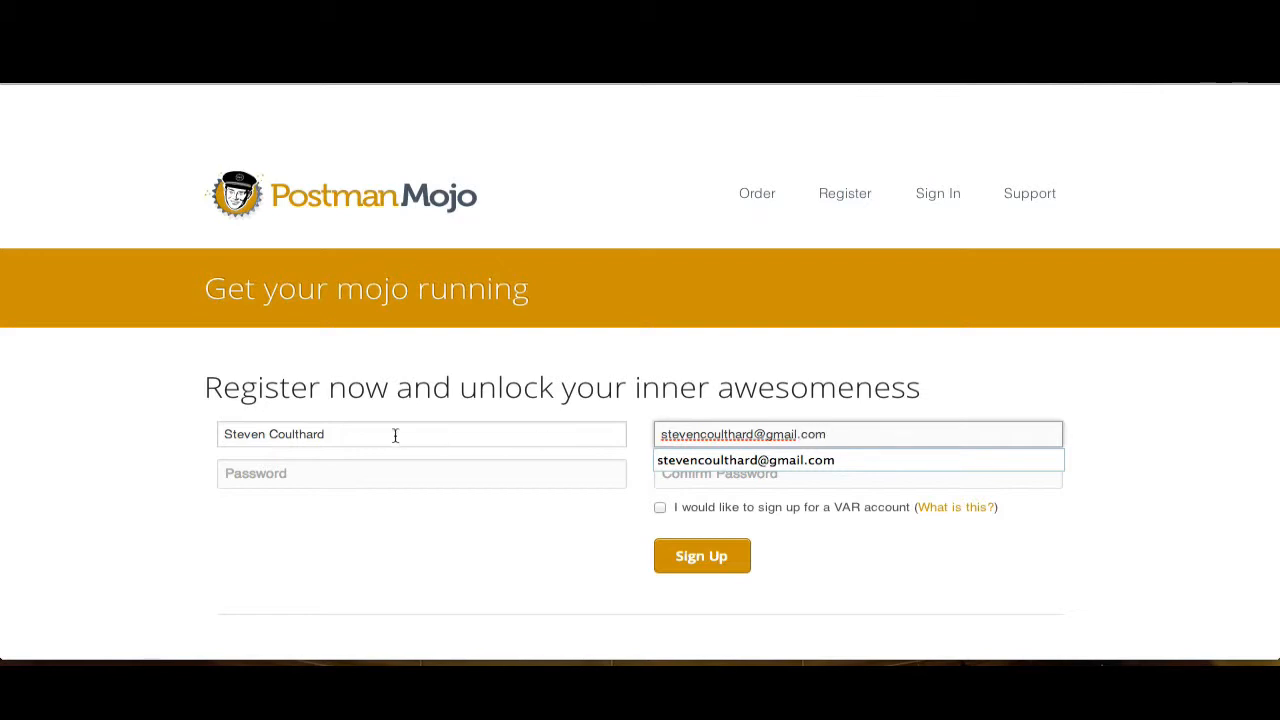
- Enter the account password and repeat it in the confirmation field
{"action": "left_click", "coordinate": [417, 467]}
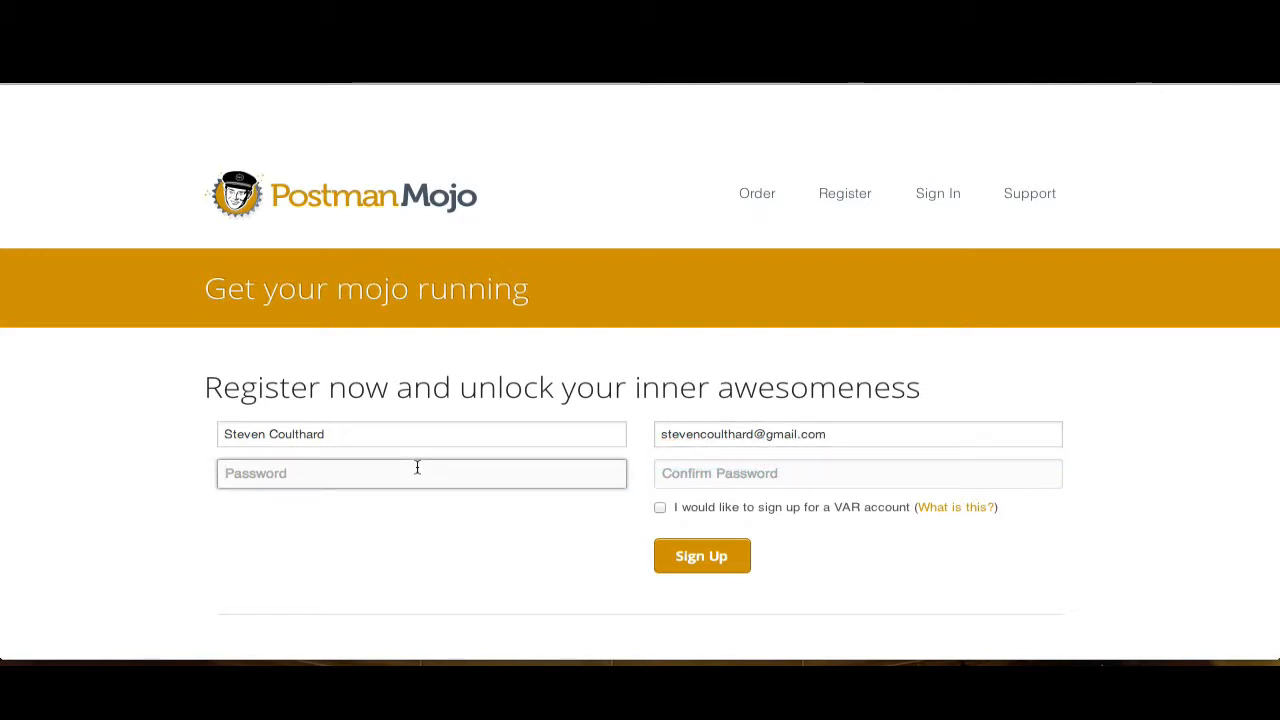
{"action": "type", "text": "•••••••"}
{"action": "left_click", "coordinate": [691, 477]}
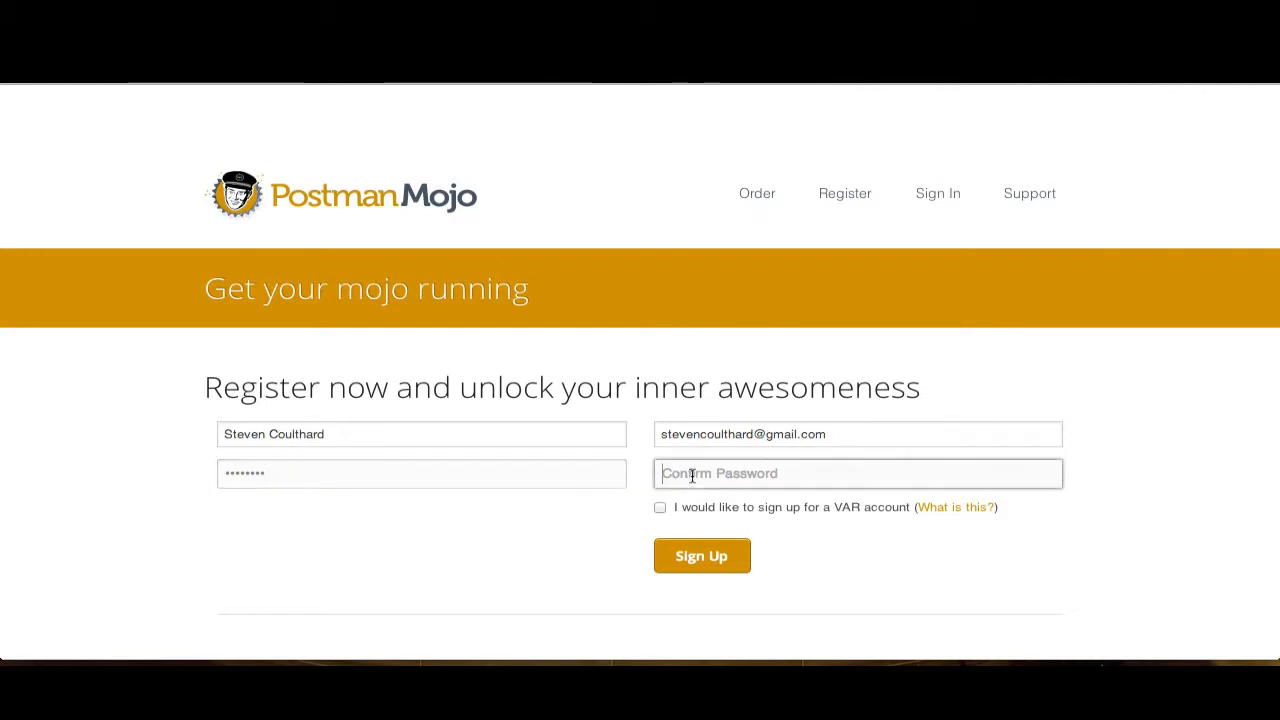
{"action": "type", "text": "•••••"}
- Opt in to sign up for a VAR account and submit the registration
{"action": "left_click", "coordinate": [661, 509]}
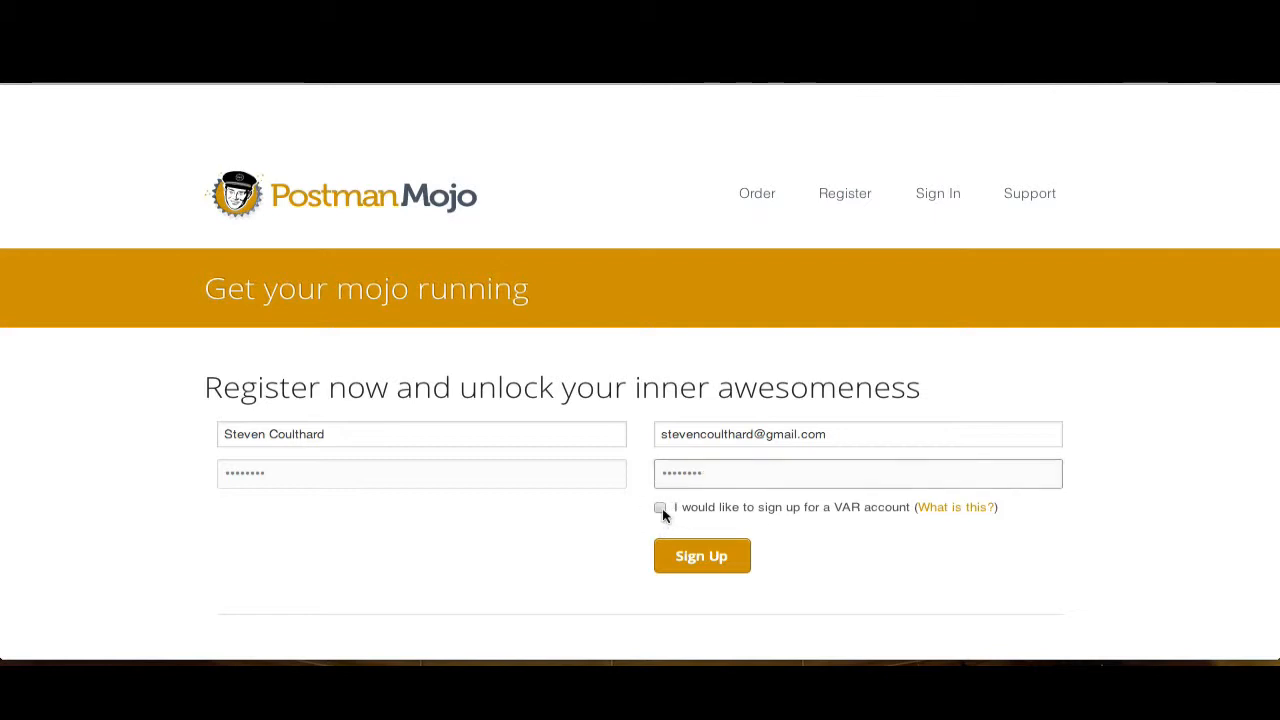
{"action": "left_click", "coordinate": [705, 558]}
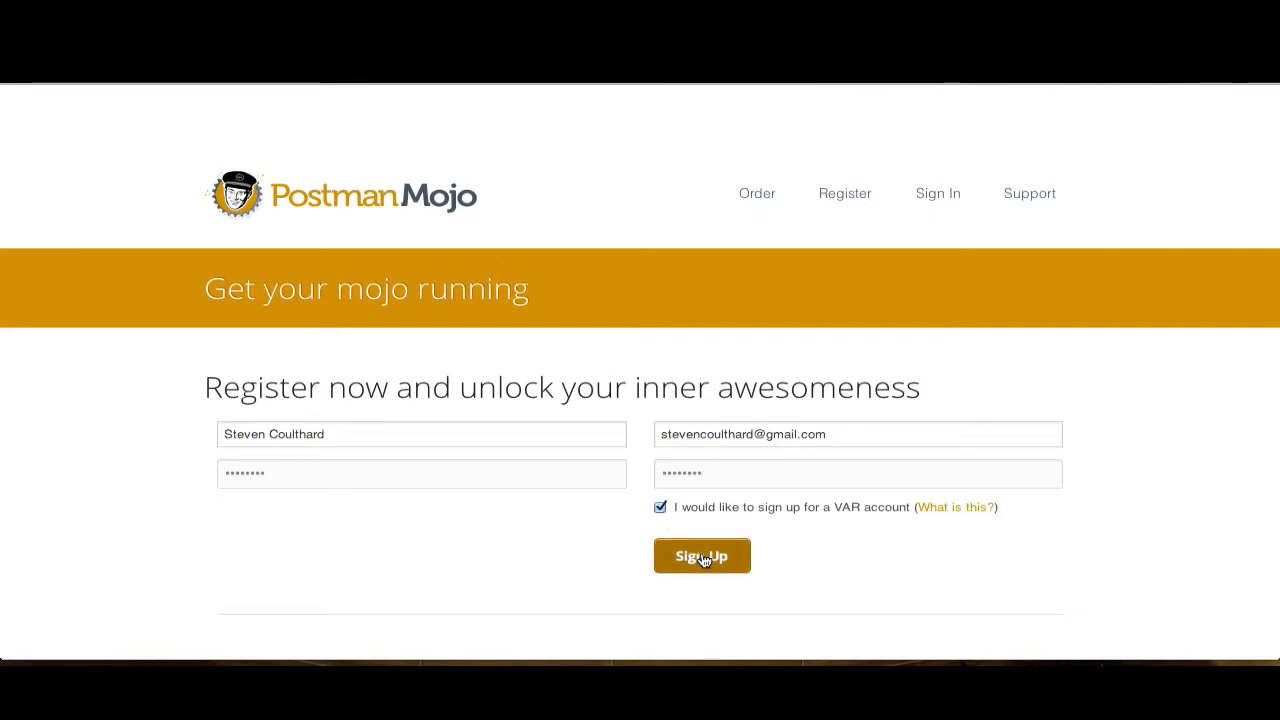
{"action": "left_click", "coordinate": [705, 558]}
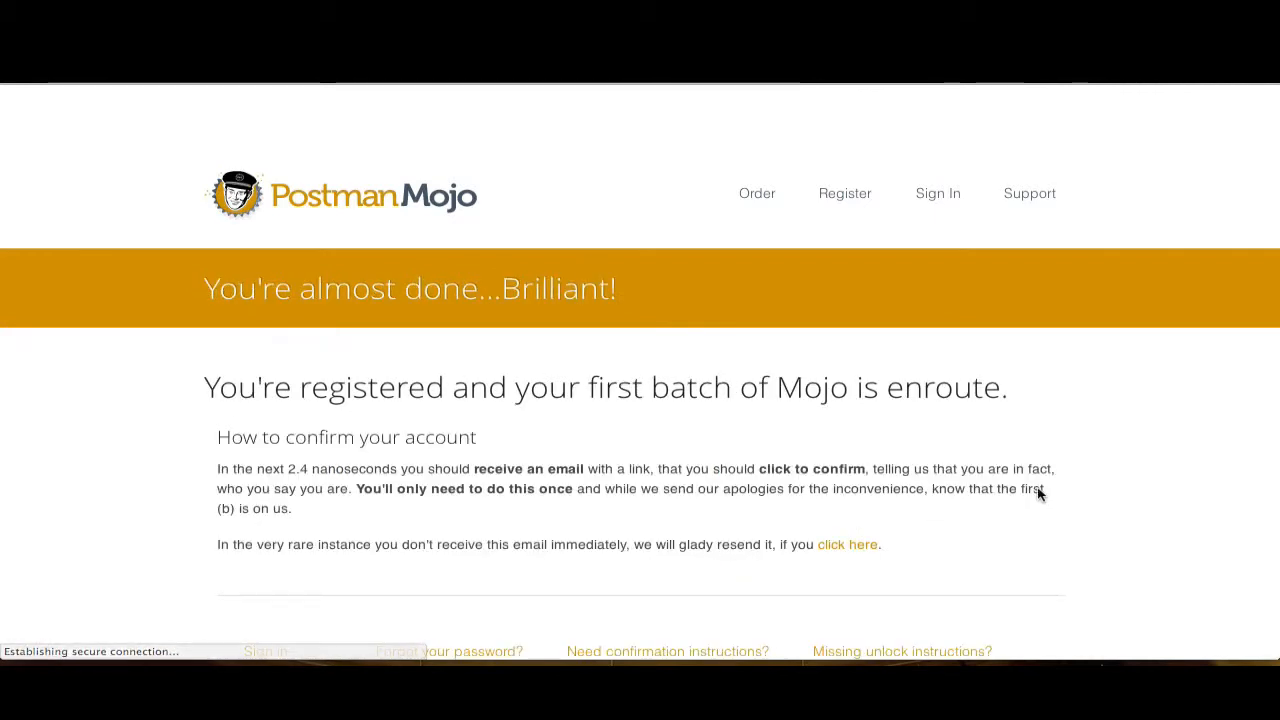
- Open the VAR contract PDF and read through its clauses
{"action": "scroll", "coordinate": [1038, 493], "scroll_direction": "down", "scroll_amount": 1}
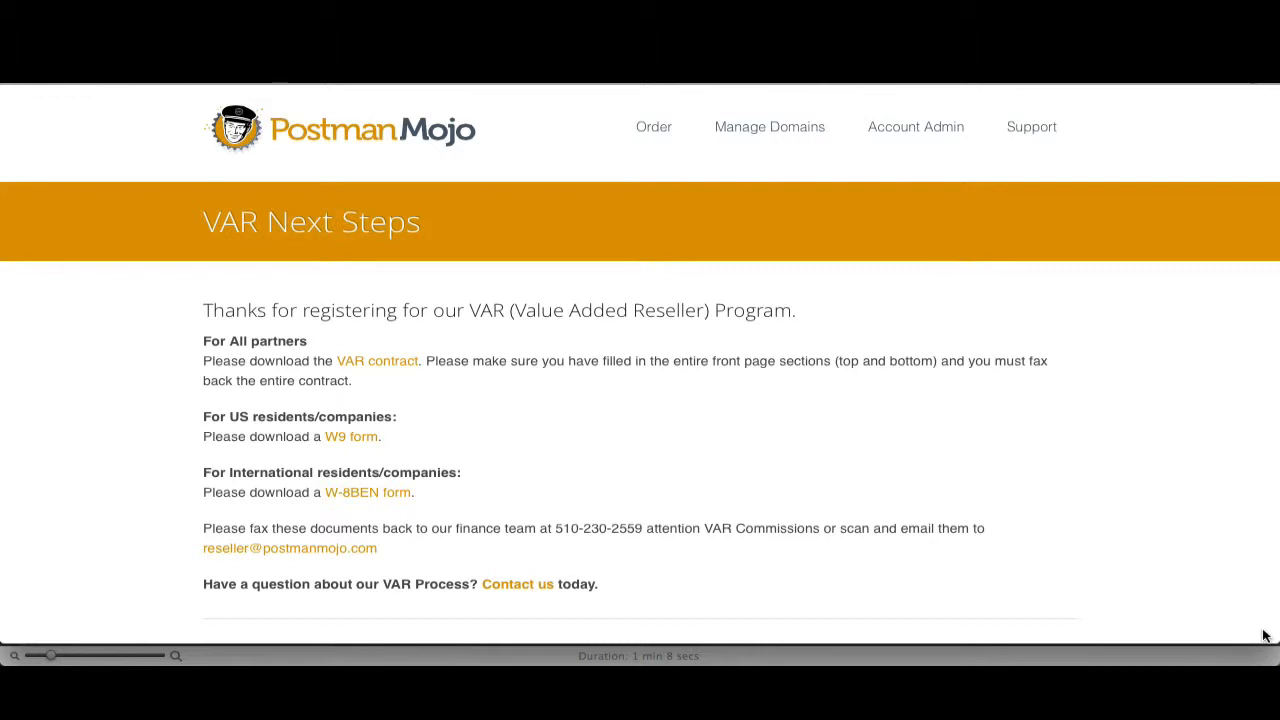
{"action": "left_click", "coordinate": [392, 365]}
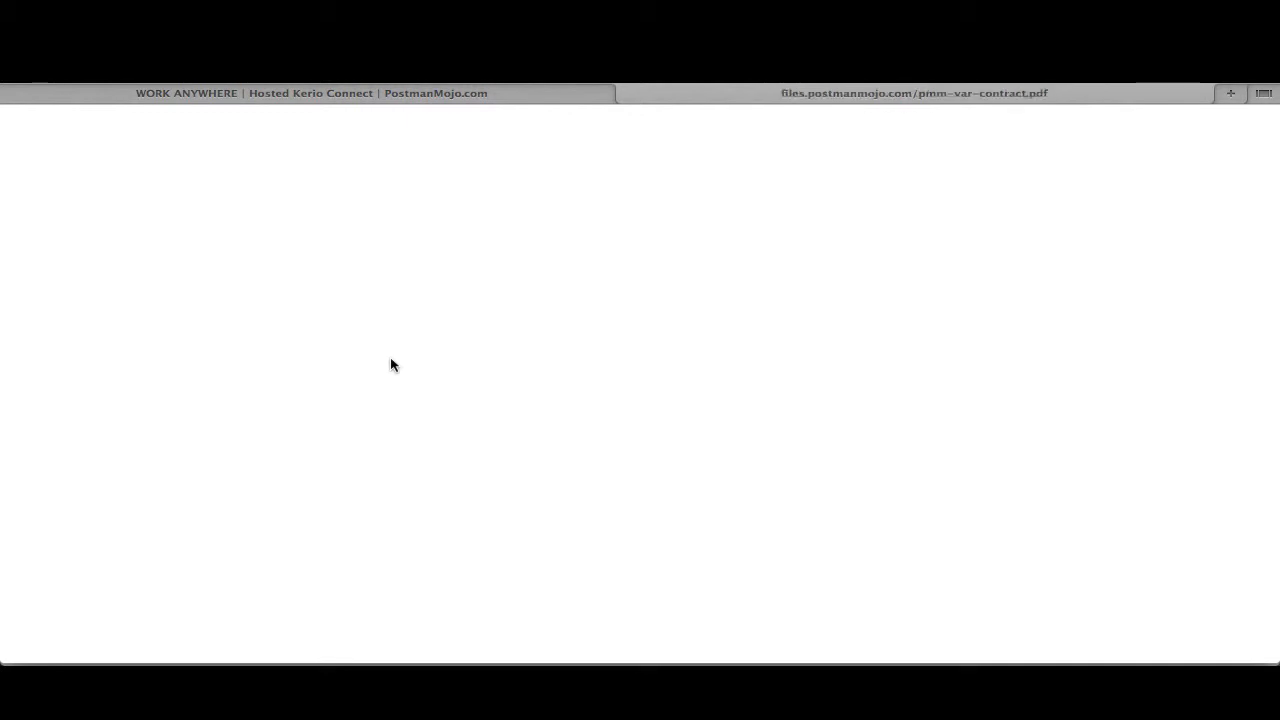
{"action": "scroll", "coordinate": [392, 365], "scroll_direction": "down", "scroll_amount": 10}
{"action": "scroll", "coordinate": [392, 365], "scroll_direction": "down", "scroll_amount": 10}
{"action": "scroll", "coordinate": [392, 365], "scroll_direction": "down", "scroll_amount": 10}
{"action": "scroll", "coordinate": [392, 365], "scroll_direction": "down", "scroll_amount": 10}
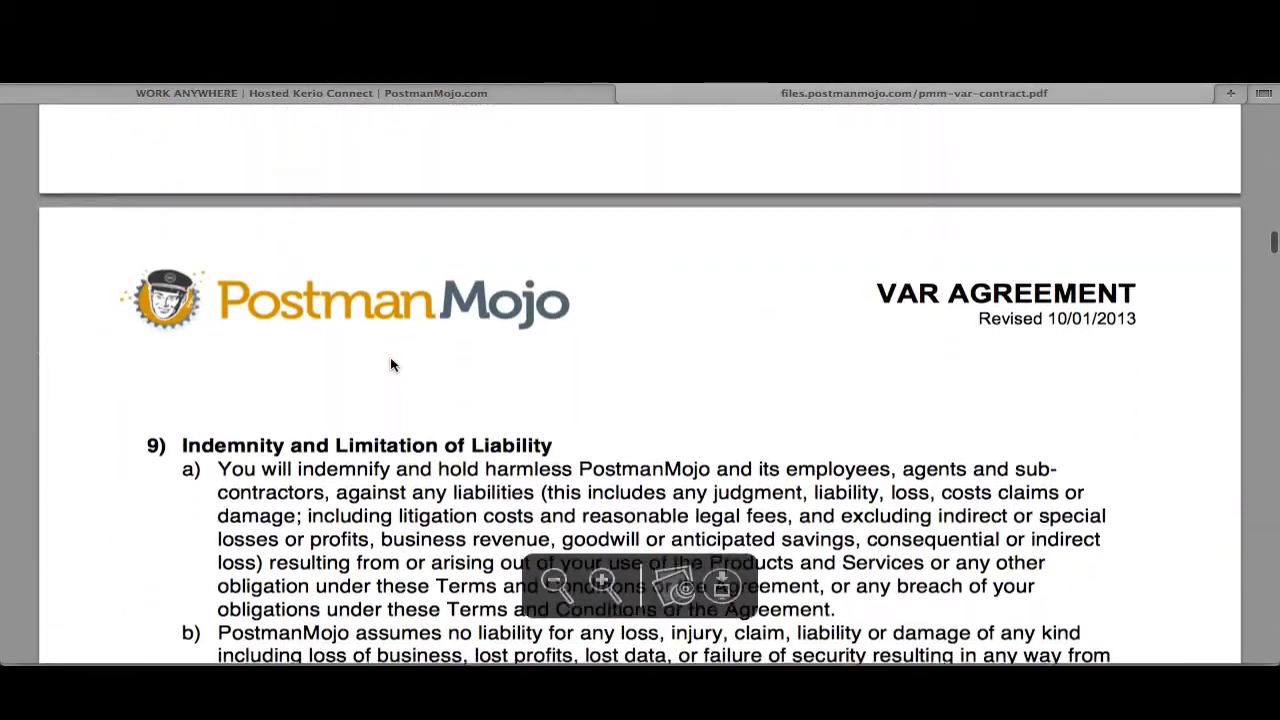
{"action": "scroll", "coordinate": [392, 365], "scroll_direction": "down", "scroll_amount": 10}
{"action": "scroll", "coordinate": [392, 365], "scroll_direction": "down", "scroll_amount": 10}
{"action": "scroll", "coordinate": [392, 365], "scroll_direction": "down", "scroll_amount": 3}
{"action": "scroll", "coordinate": [392, 365], "scroll_direction": "up", "scroll_amount": 15}
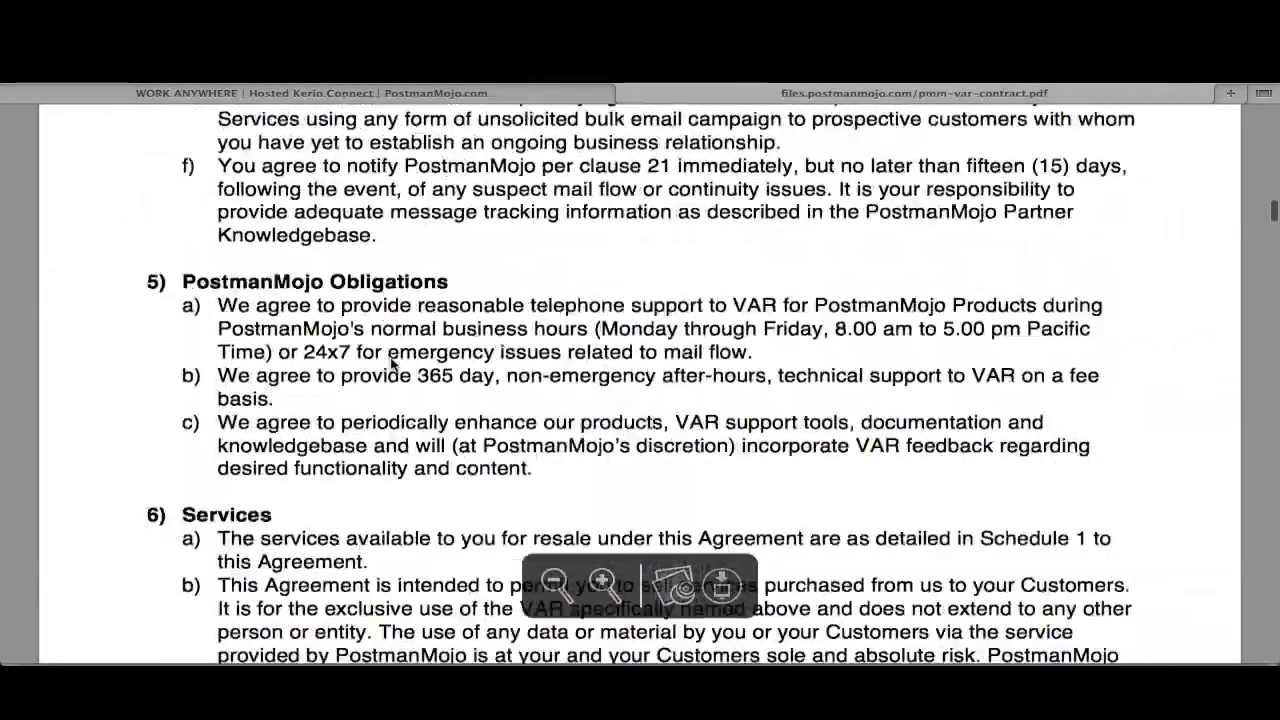
{"action": "scroll", "coordinate": [392, 365], "scroll_direction": "up", "scroll_amount": 5}
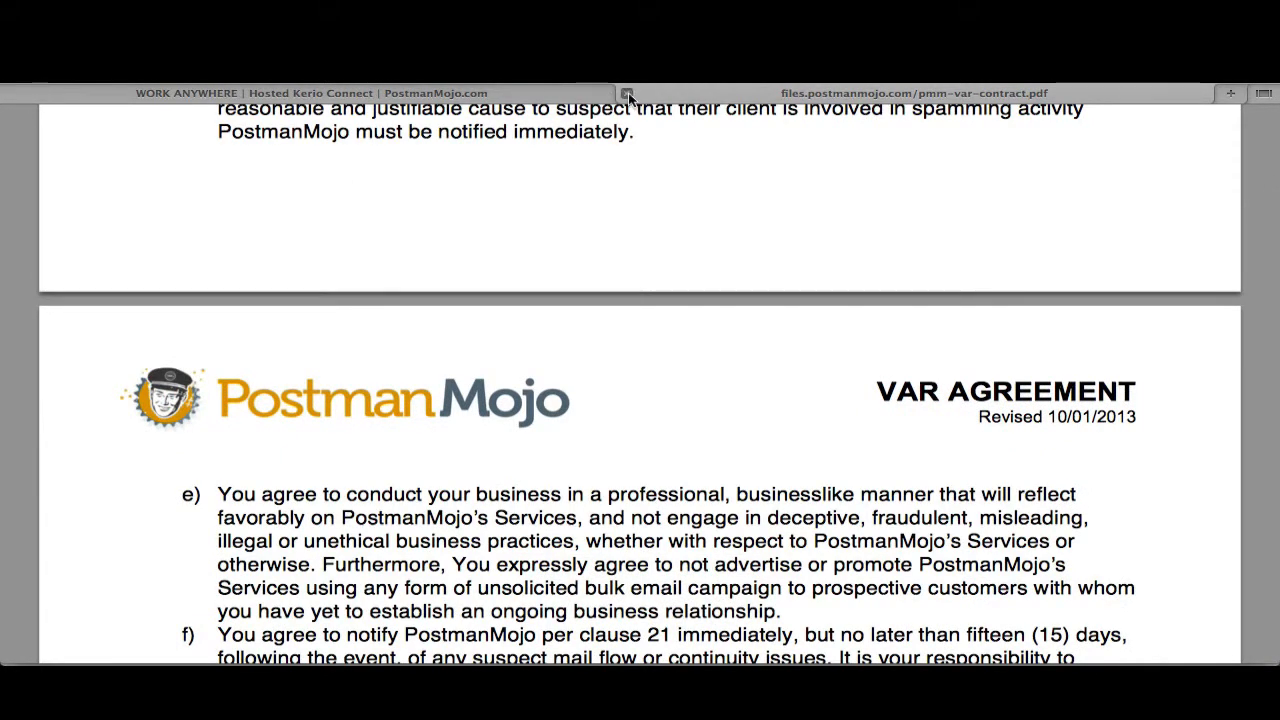
- Return to the VAR Next Steps page and open the W9 form
{"action": "left_click", "coordinate": [628, 93]}
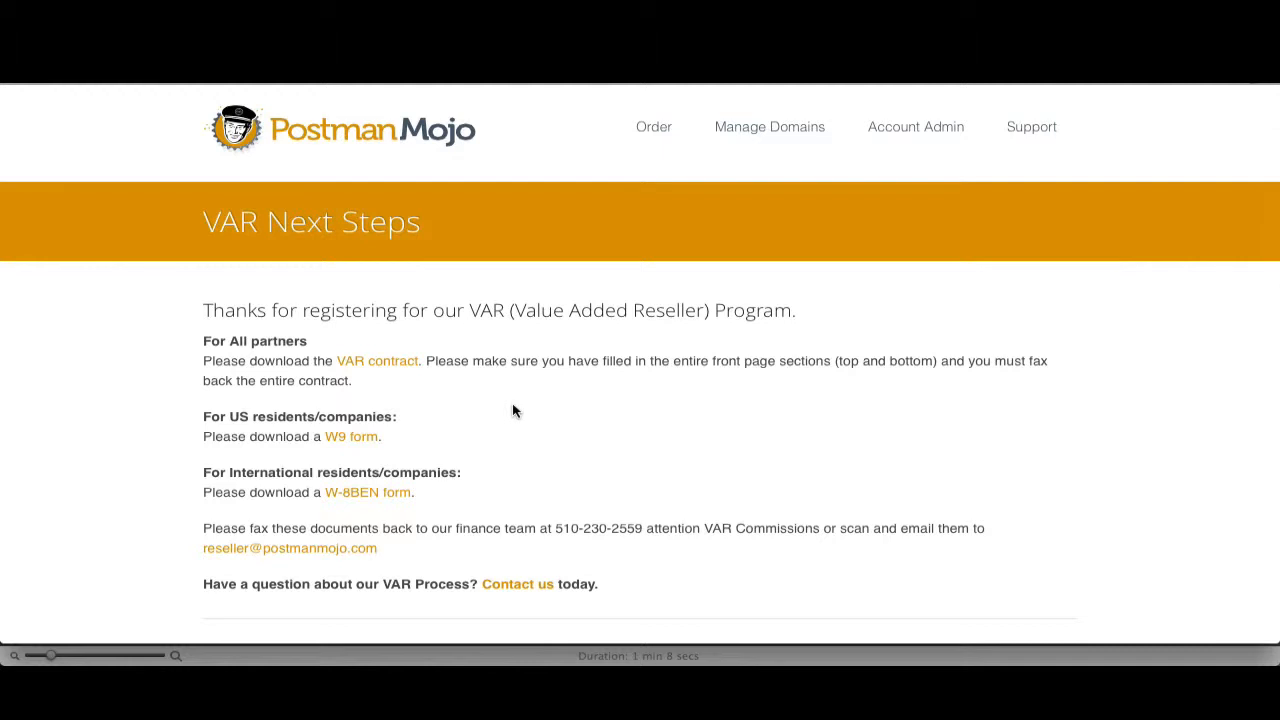
{"action": "left_click", "coordinate": [355, 441]}
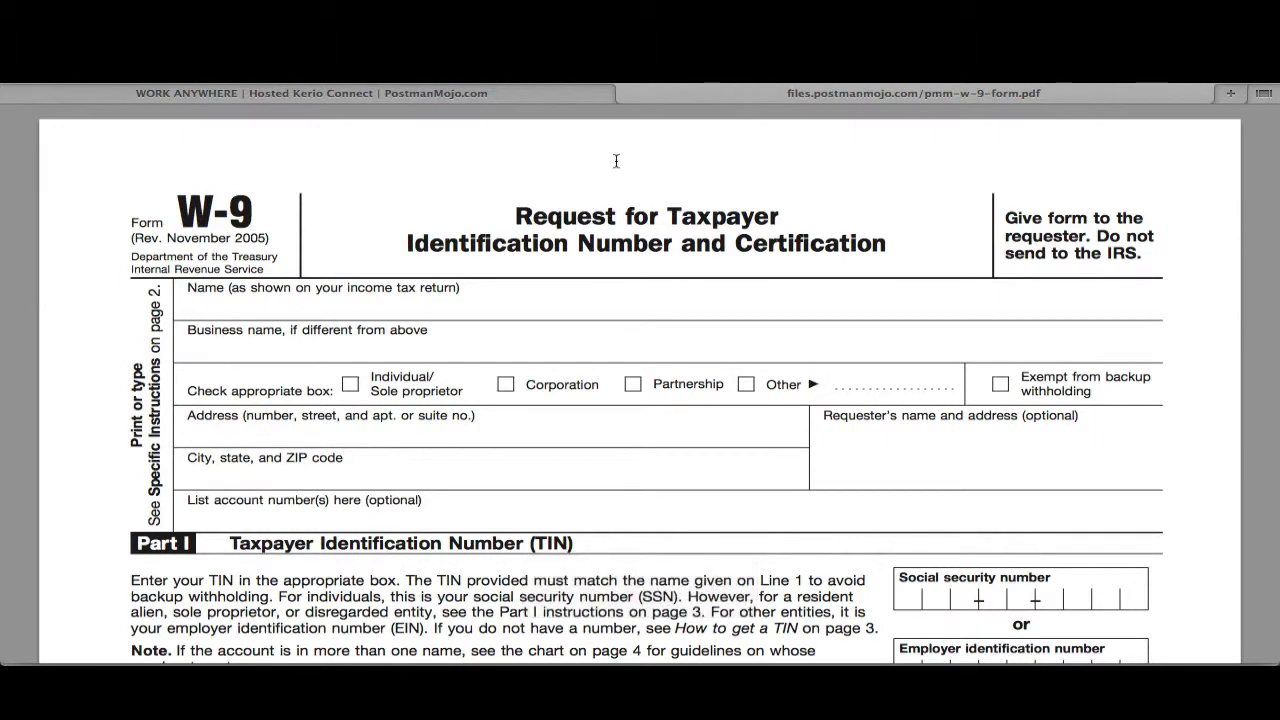
- Open the W-8BEN form and go back to the VAR Next Steps page
{"action": "left_click", "coordinate": [627, 93]}
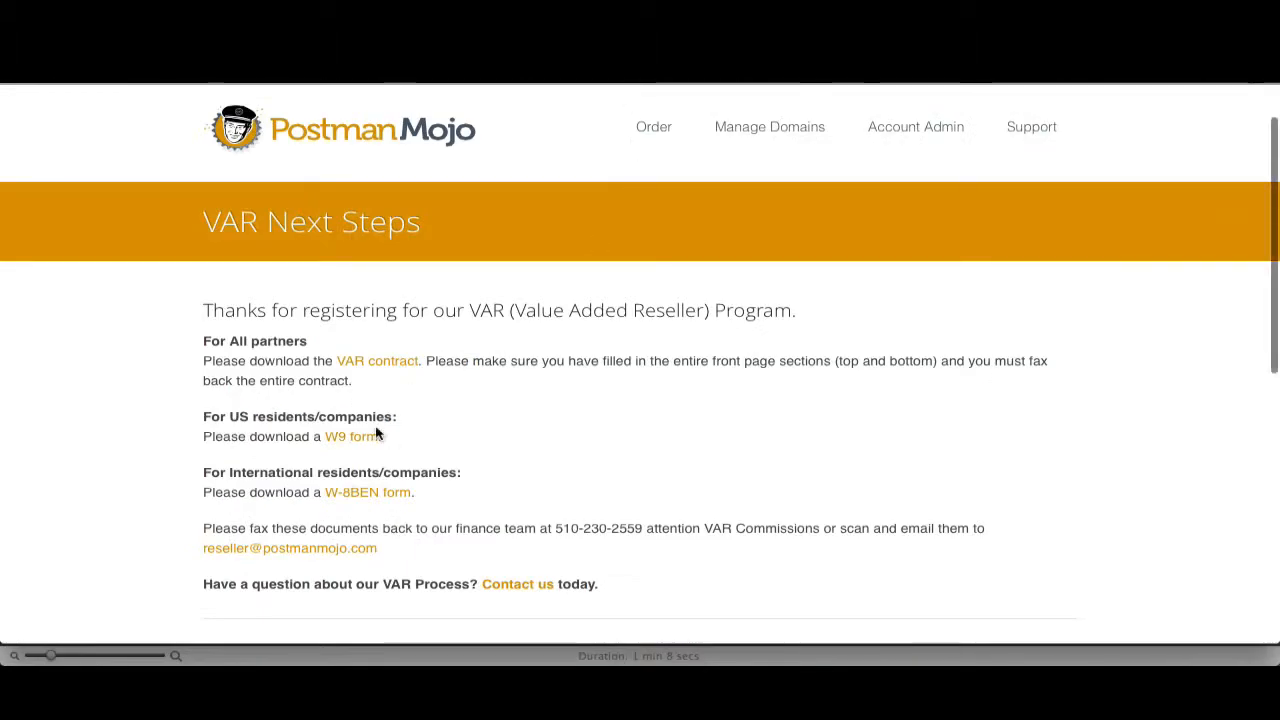
{"action": "left_click", "coordinate": [368, 493]}
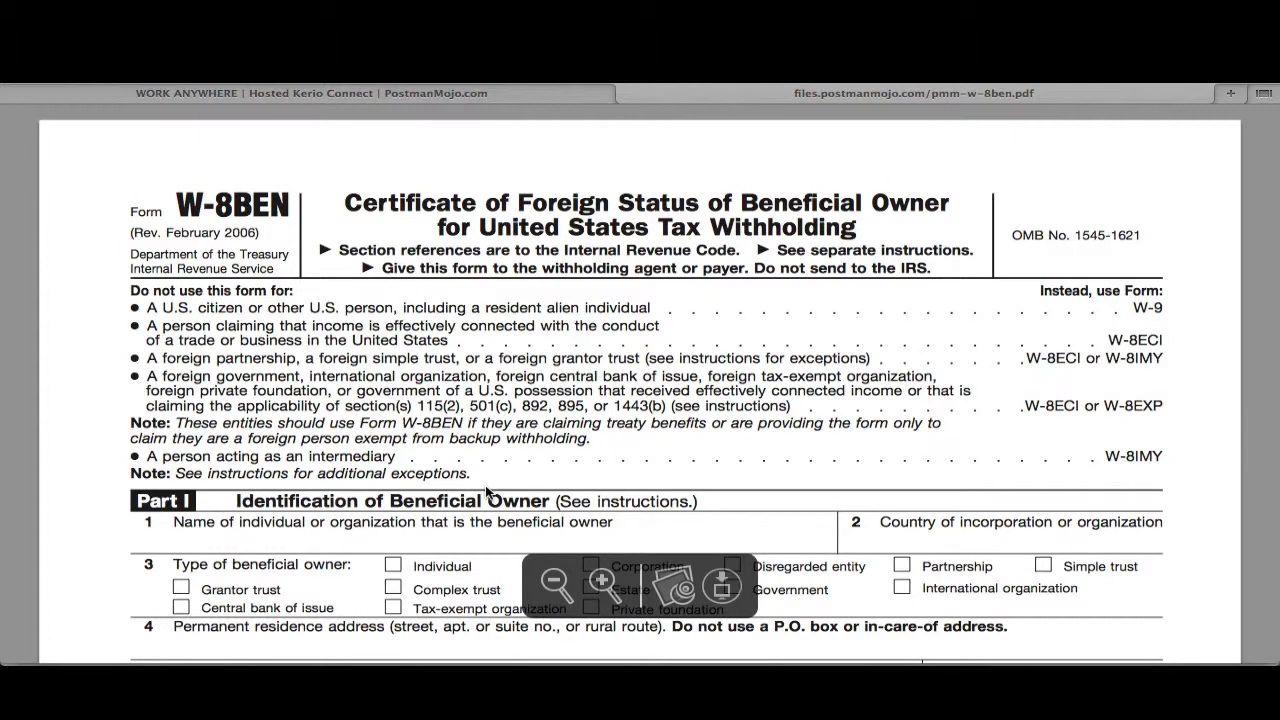
{"action": "left_click", "coordinate": [626, 93]}
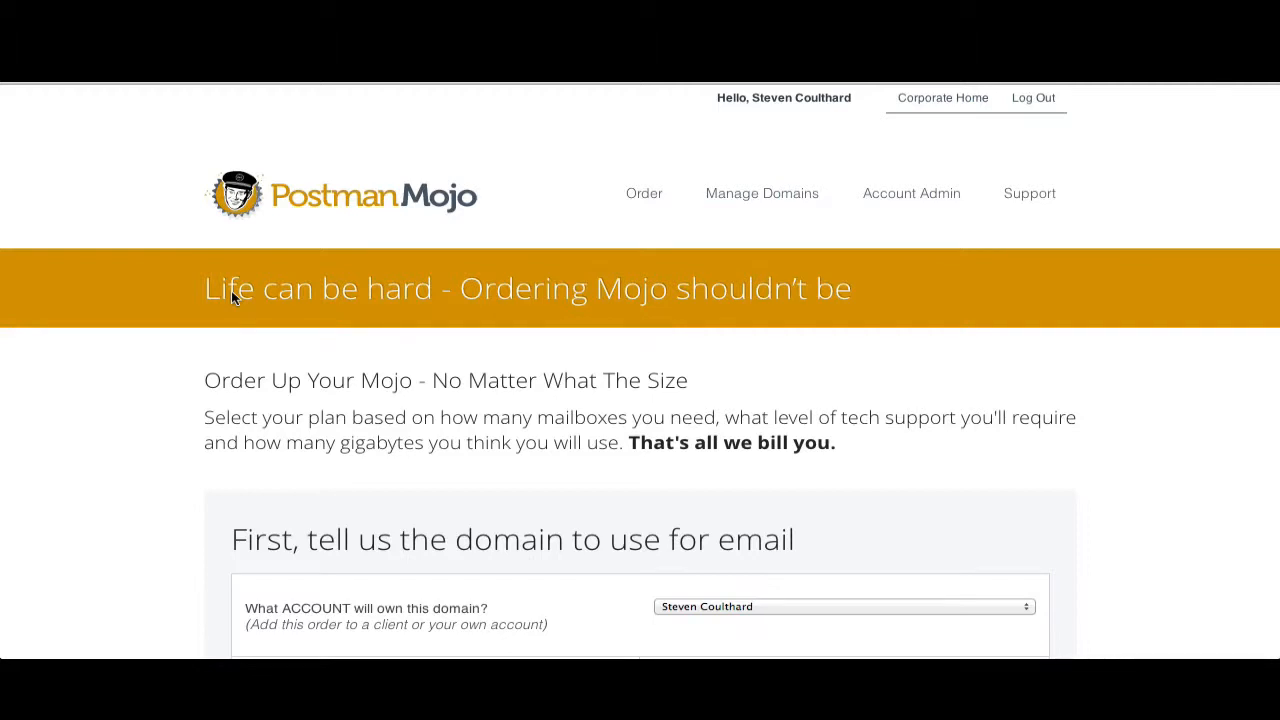
- Scroll through the order page to review its domain, email account and billing sections
{"action": "scroll", "coordinate": [231, 290], "scroll_direction": "down", "scroll_amount": 2}
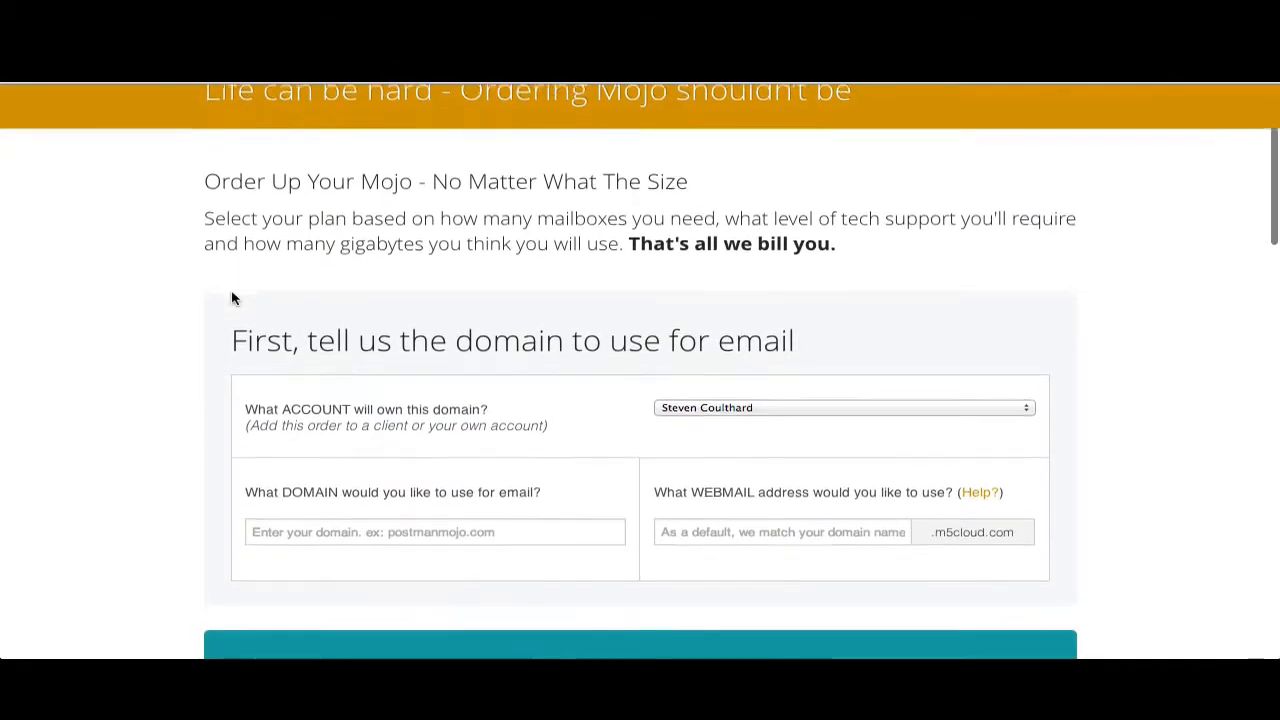
{"action": "scroll", "coordinate": [231, 298], "scroll_direction": "down", "scroll_amount": 1}
{"action": "scroll", "coordinate": [231, 298], "scroll_direction": "down", "scroll_amount": 3}
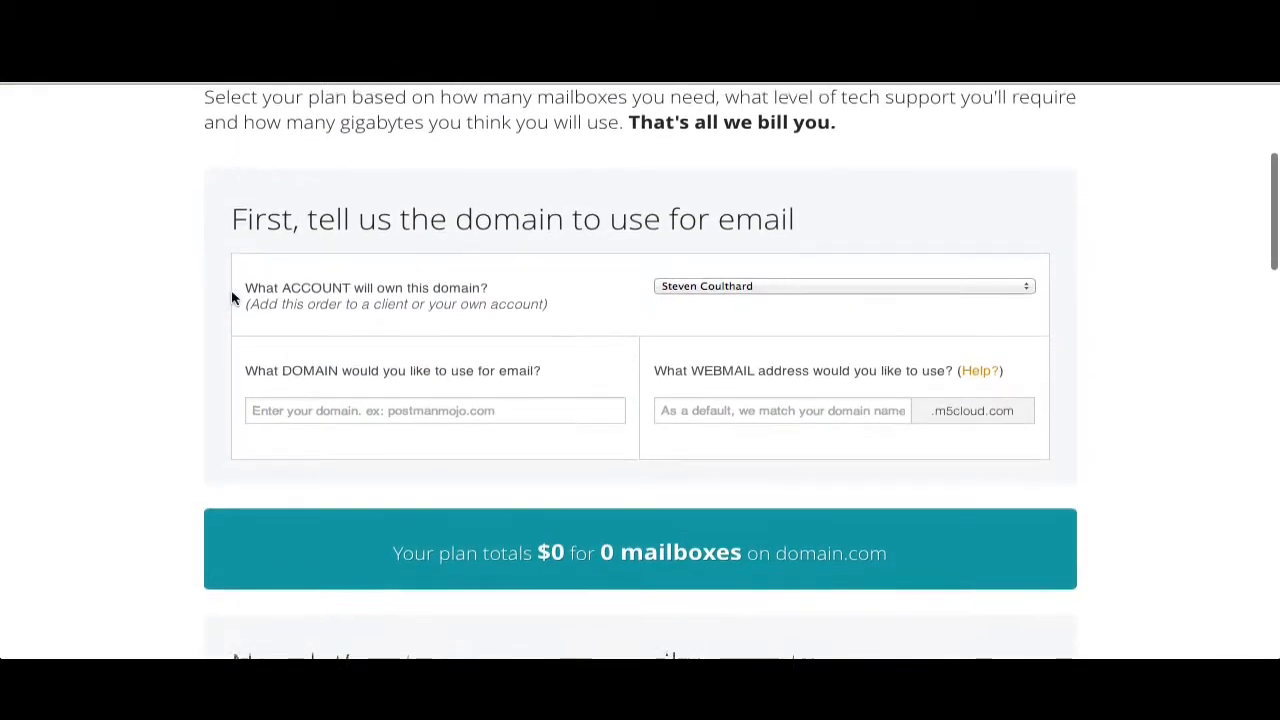
{"action": "scroll", "coordinate": [231, 298], "scroll_direction": "down", "scroll_amount": 3}
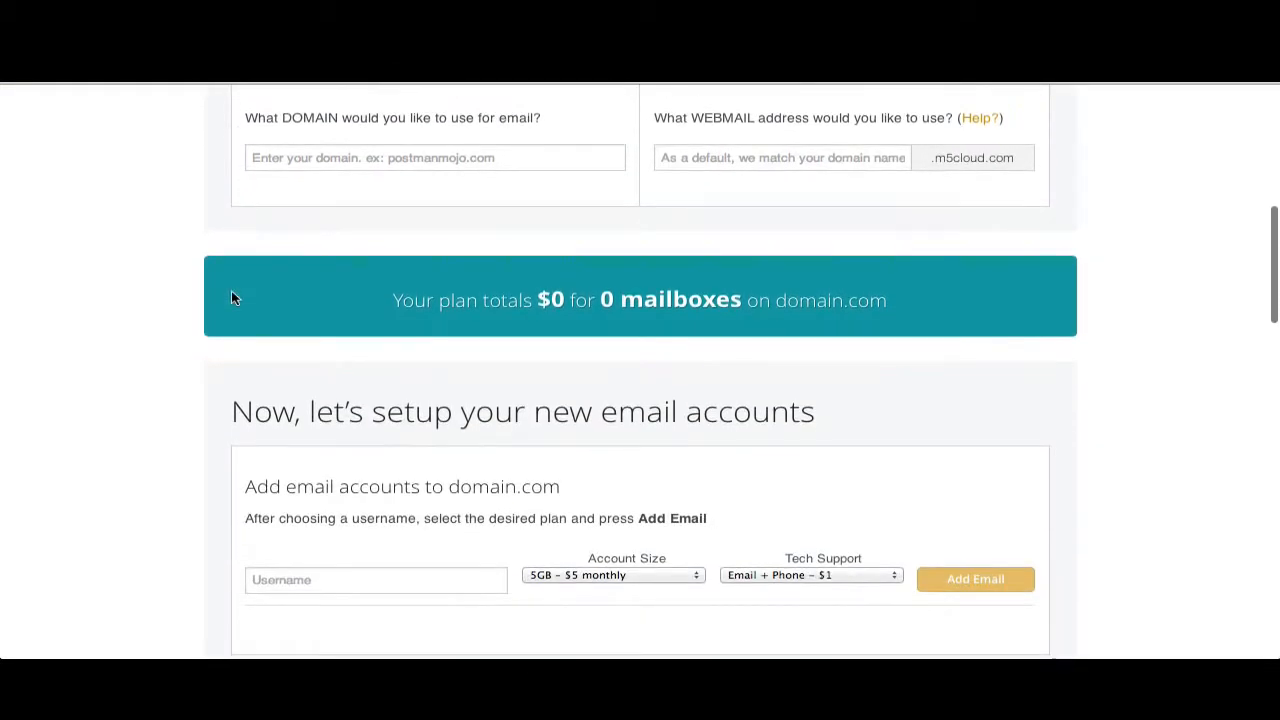
{"action": "scroll", "coordinate": [231, 298], "scroll_direction": "down", "scroll_amount": 2}
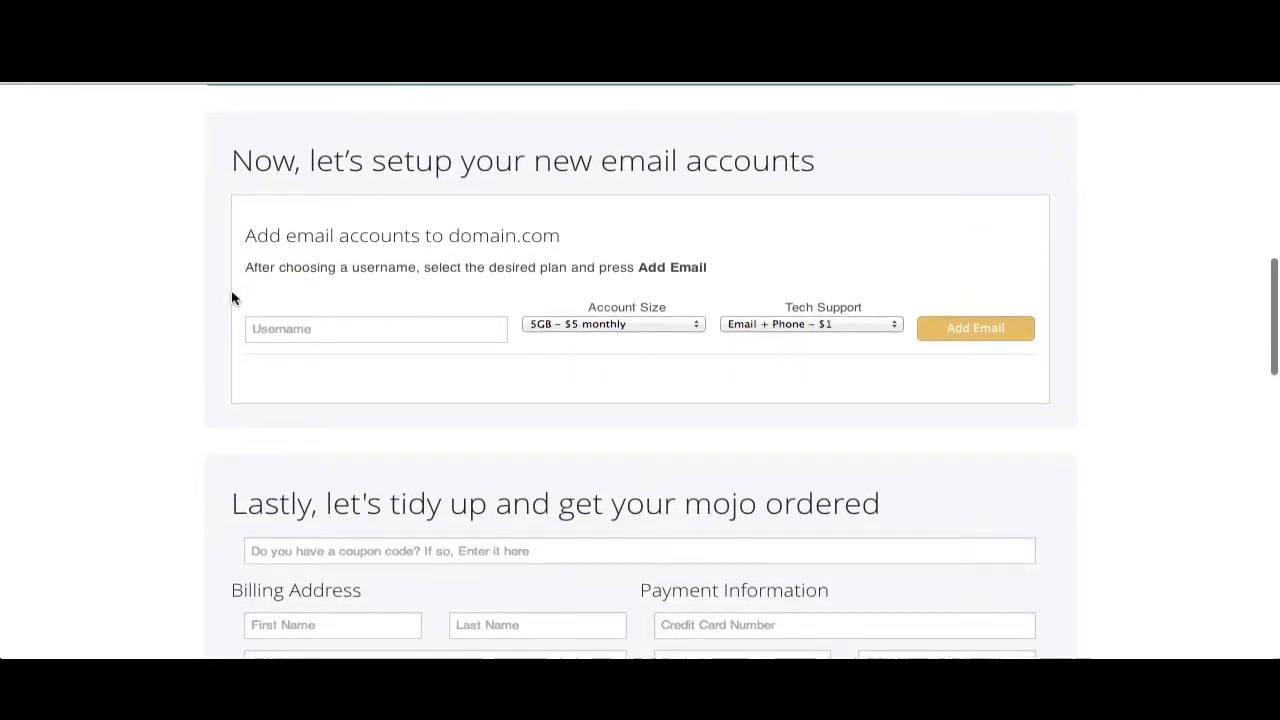
{"action": "scroll", "coordinate": [231, 298], "scroll_direction": "down", "scroll_amount": 3}
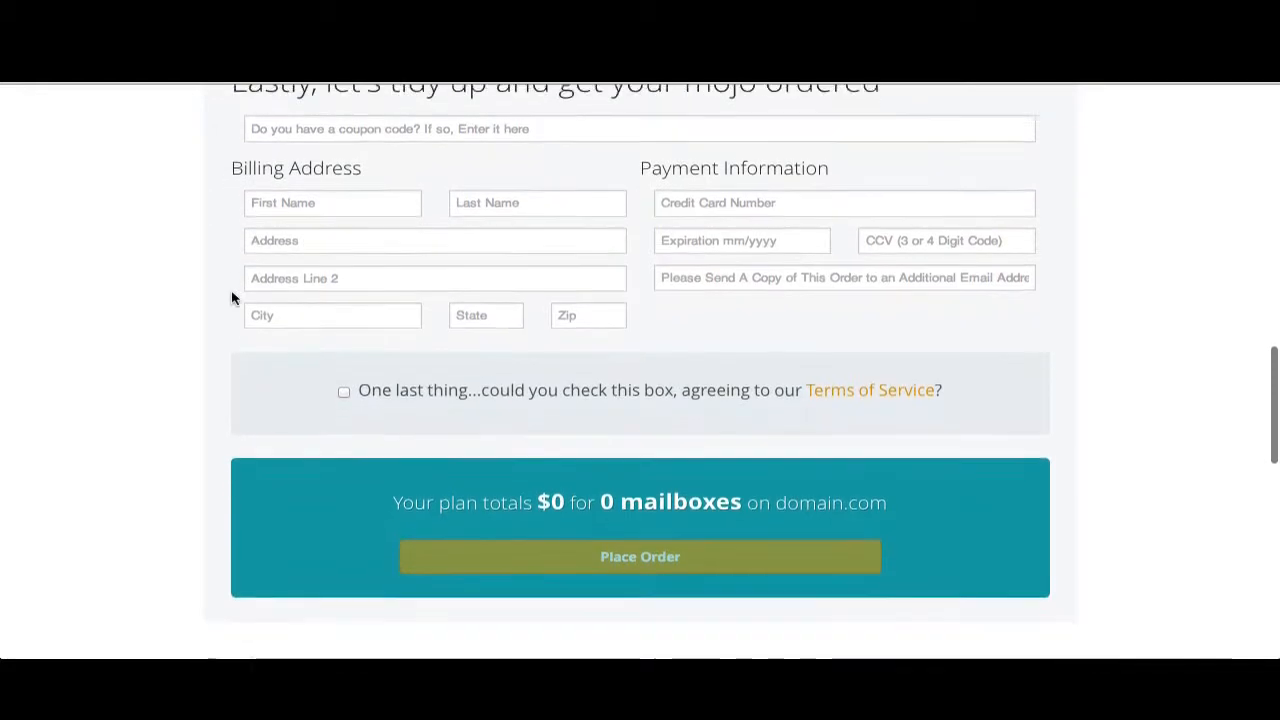
{"action": "scroll", "coordinate": [231, 296], "scroll_direction": "up", "scroll_amount": 10}
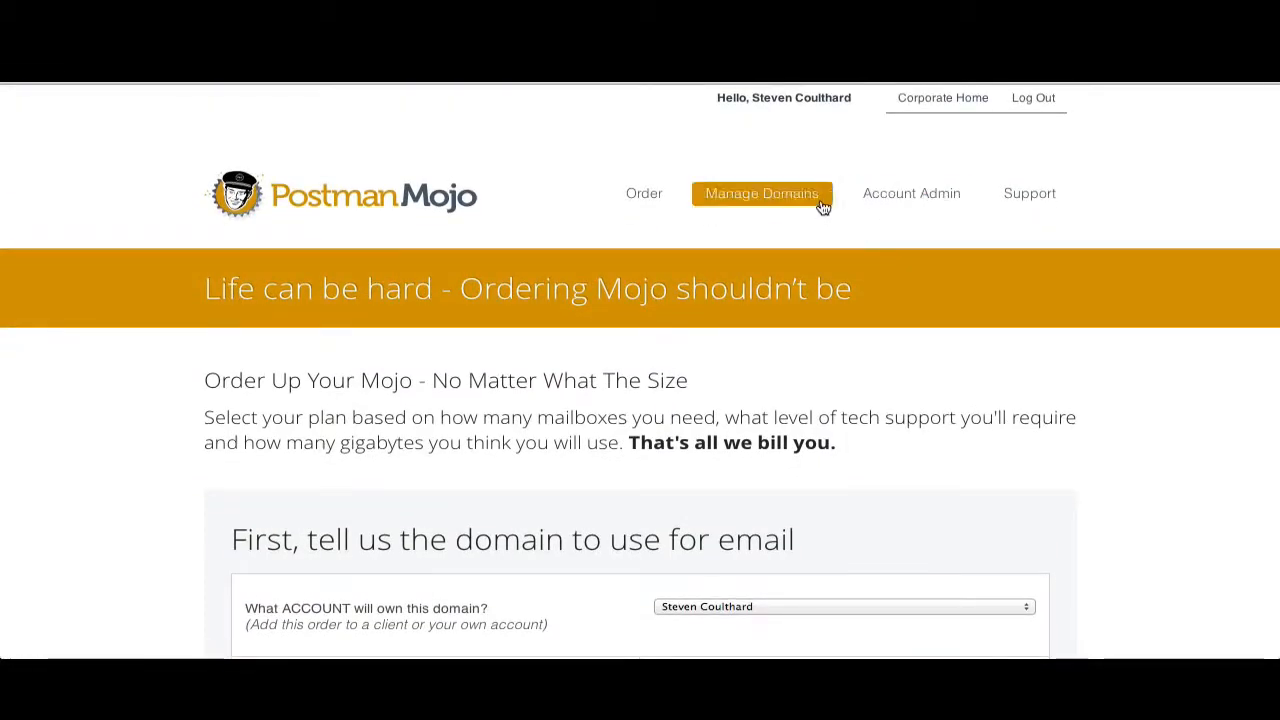
- Open Account Admin's Billing Info section and review the credit card and invoice fields
{"action": "left_click", "coordinate": [886, 197]}
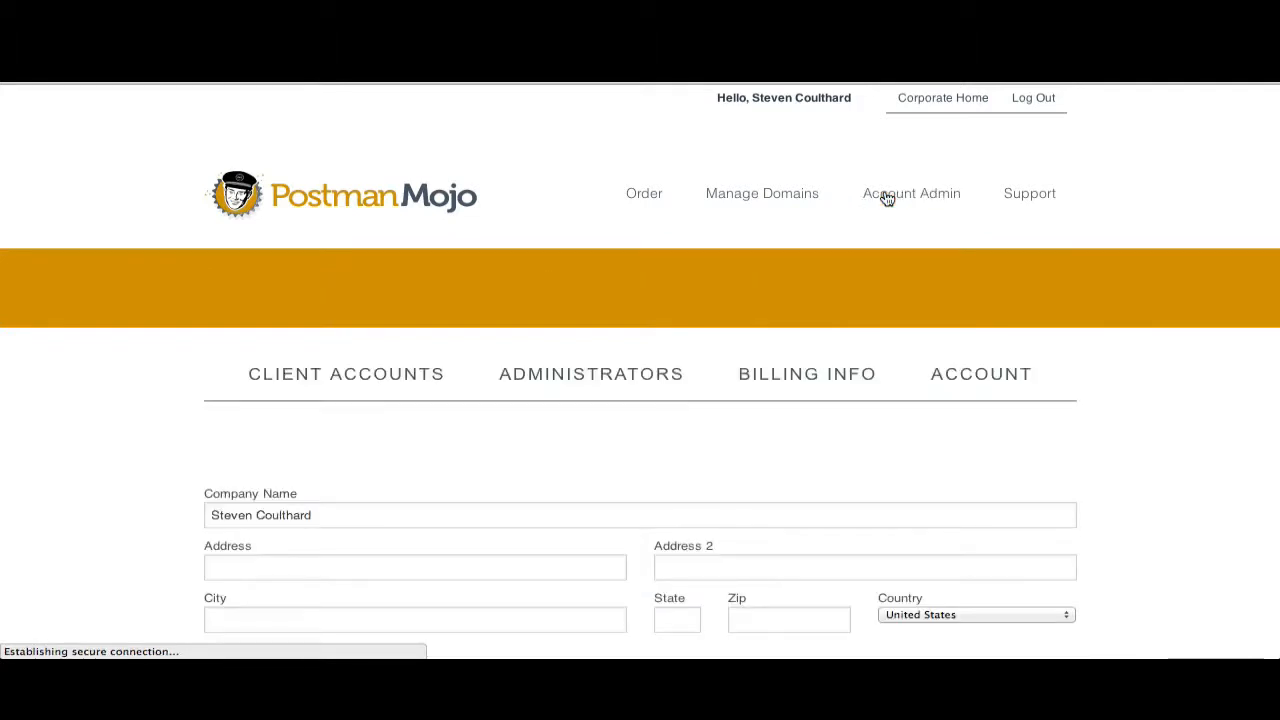
{"action": "left_click", "coordinate": [848, 375]}
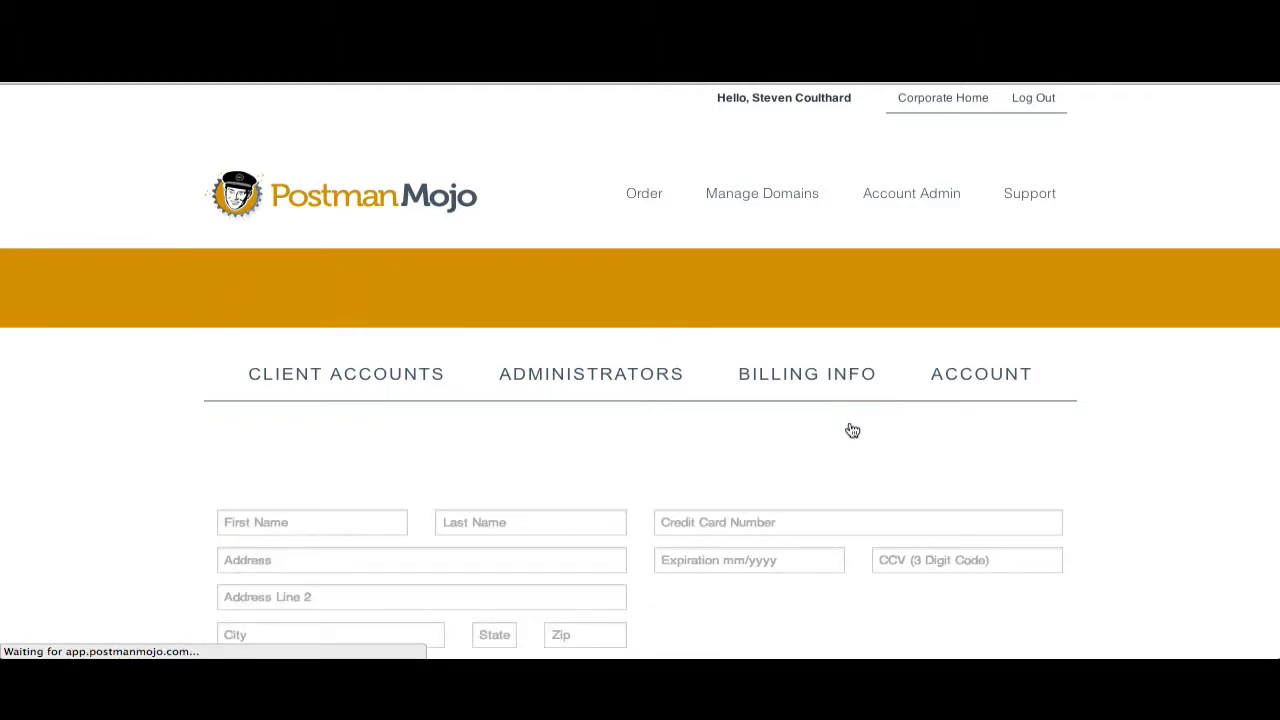
{"action": "scroll", "coordinate": [851, 438], "scroll_direction": "down", "scroll_amount": 3}
{"action": "scroll", "coordinate": [851, 438], "scroll_direction": "down", "scroll_amount": 2}
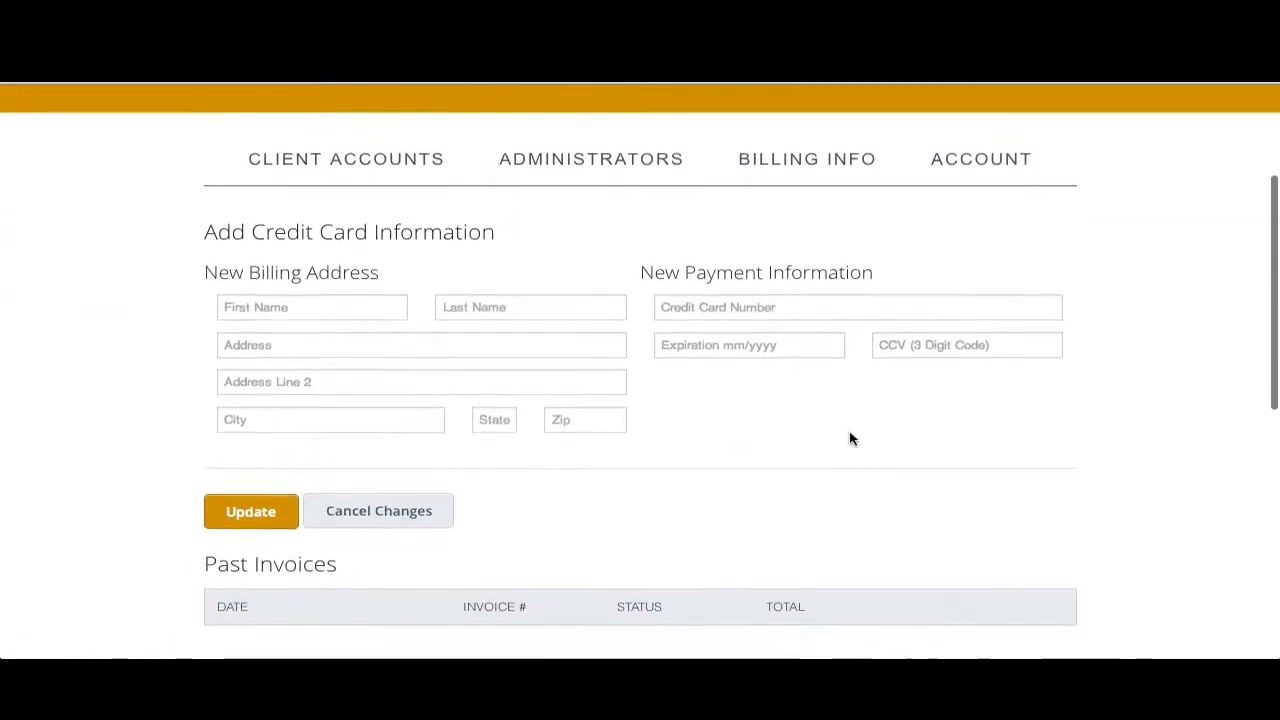
{"action": "scroll", "coordinate": [851, 438], "scroll_direction": "up", "scroll_amount": 1}
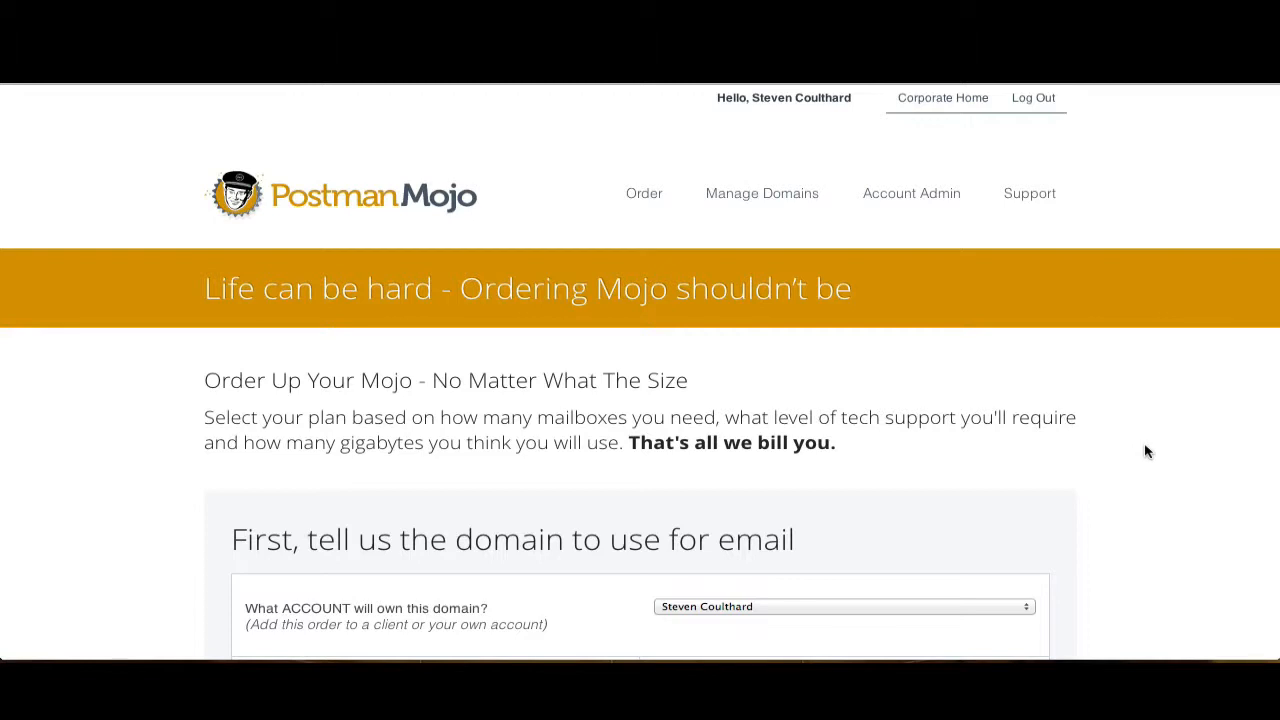
- Review the order page's domain, email account and checkout sections again
{"action": "scroll", "coordinate": [1147, 452], "scroll_direction": "down", "scroll_amount": 5}
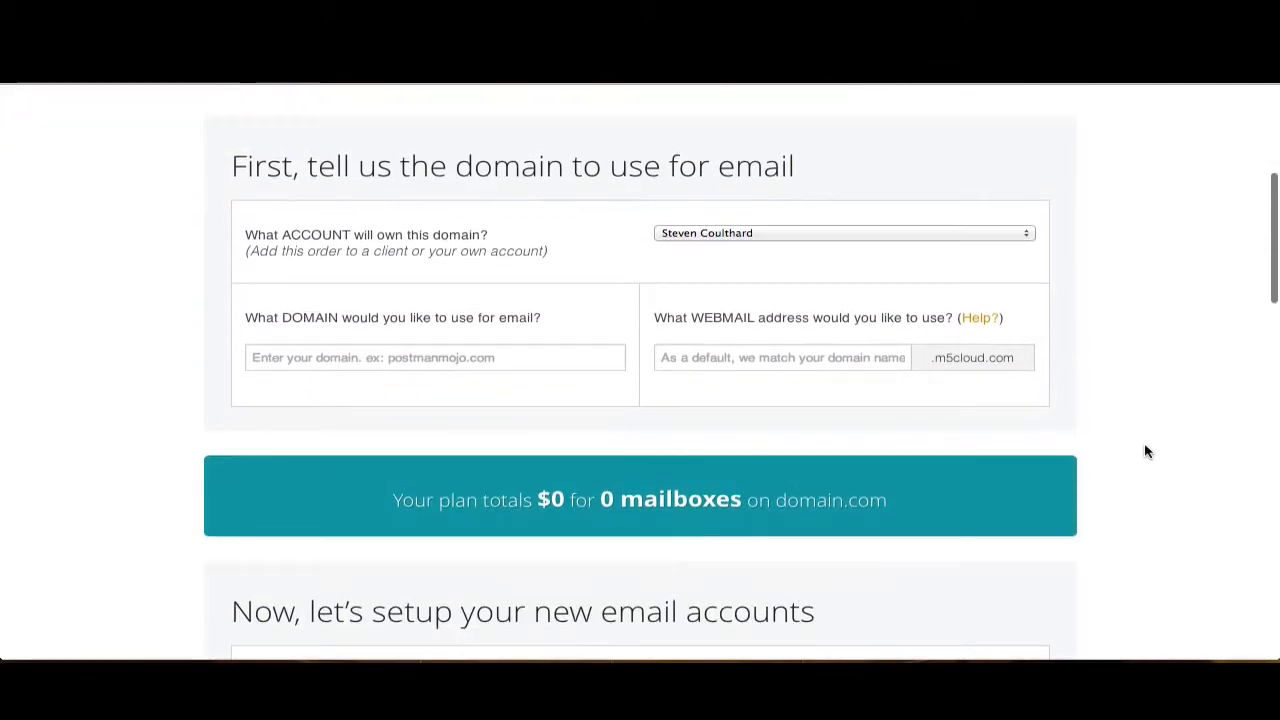
{"action": "scroll", "coordinate": [1147, 452], "scroll_direction": "down", "scroll_amount": 8}
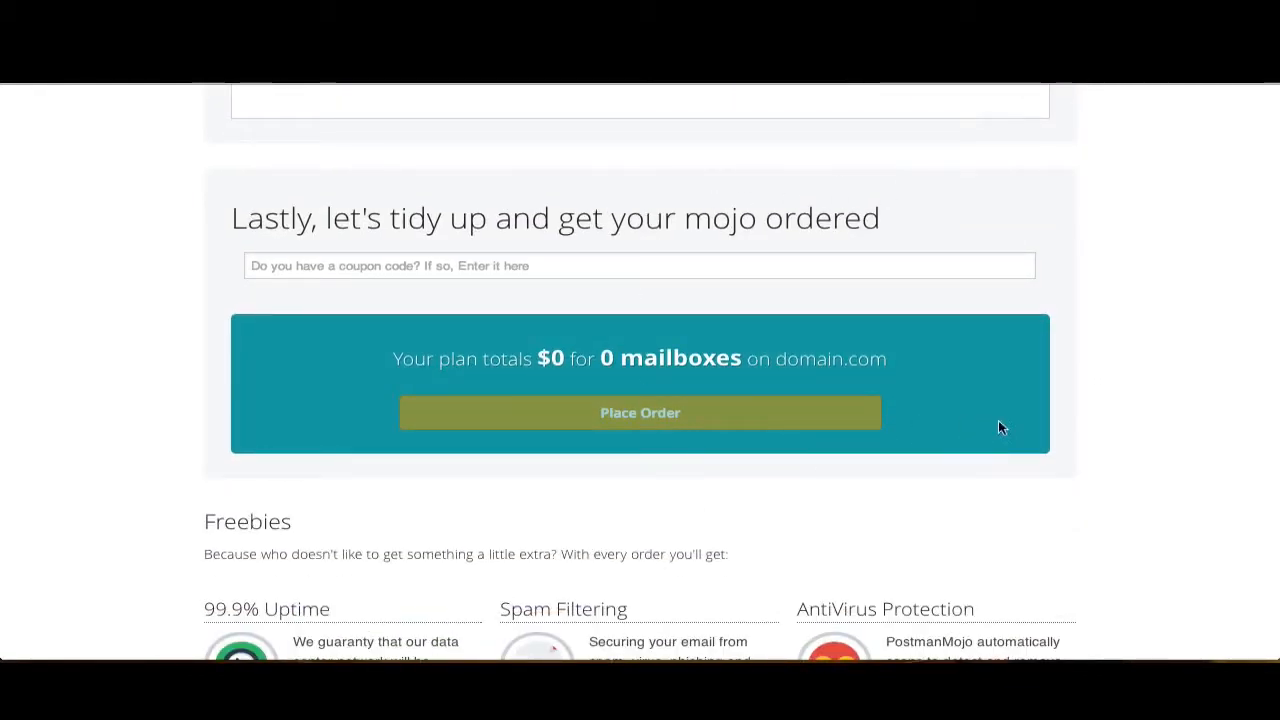
{"action": "scroll", "coordinate": [1160, 430], "scroll_direction": "up", "scroll_amount": 5}
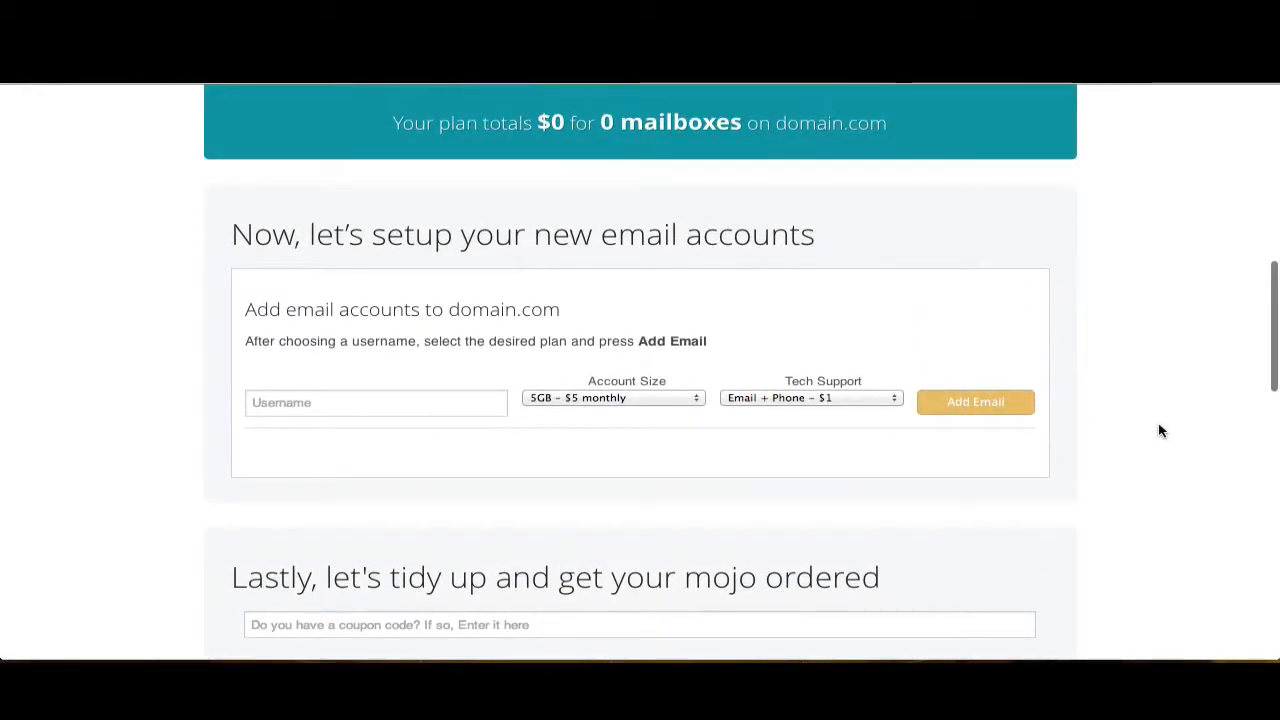
{"action": "scroll", "coordinate": [1160, 431], "scroll_direction": "up", "scroll_amount": 6}
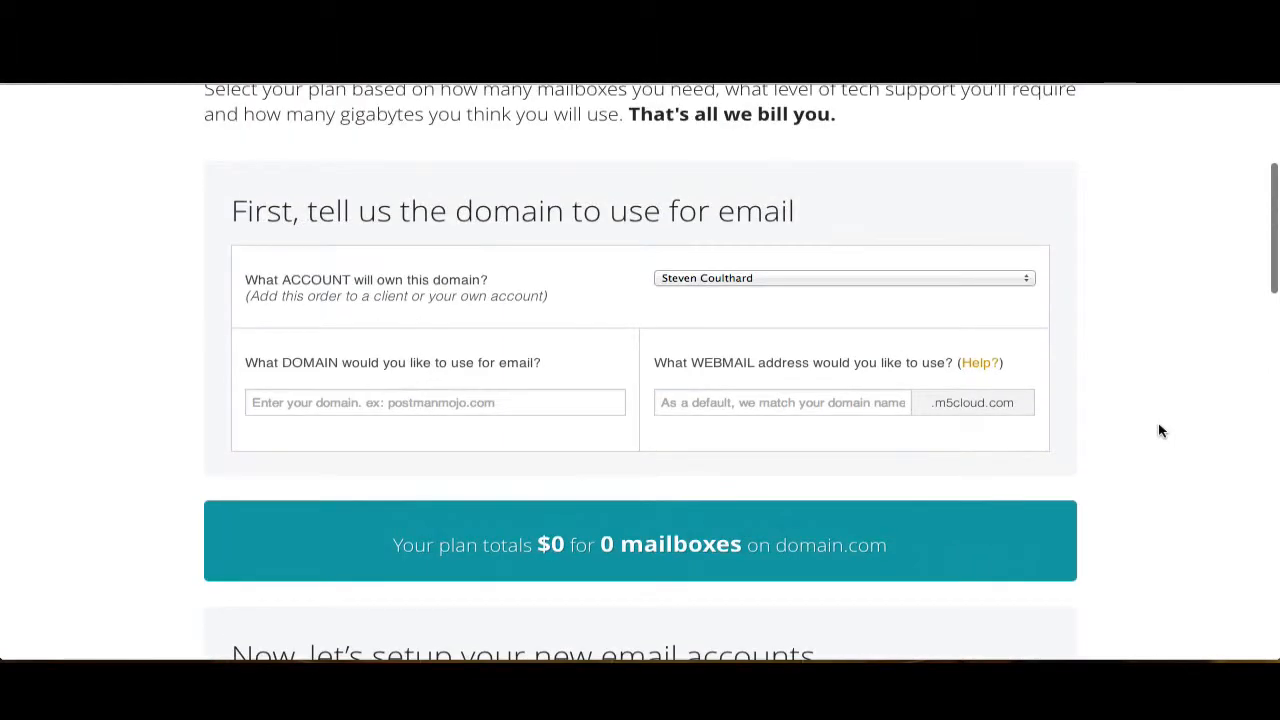
{"action": "scroll", "coordinate": [1160, 430], "scroll_direction": "up", "scroll_amount": 4}
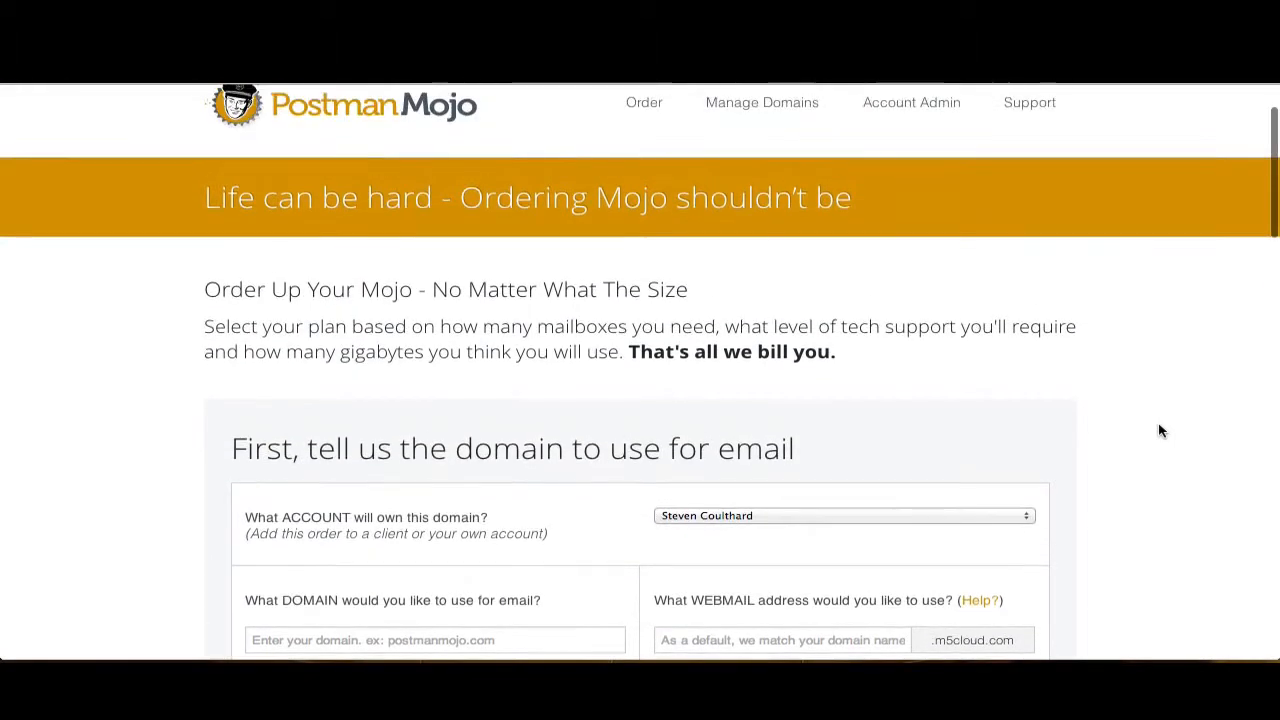
{"action": "scroll", "coordinate": [1160, 430], "scroll_direction": "down", "scroll_amount": 2}
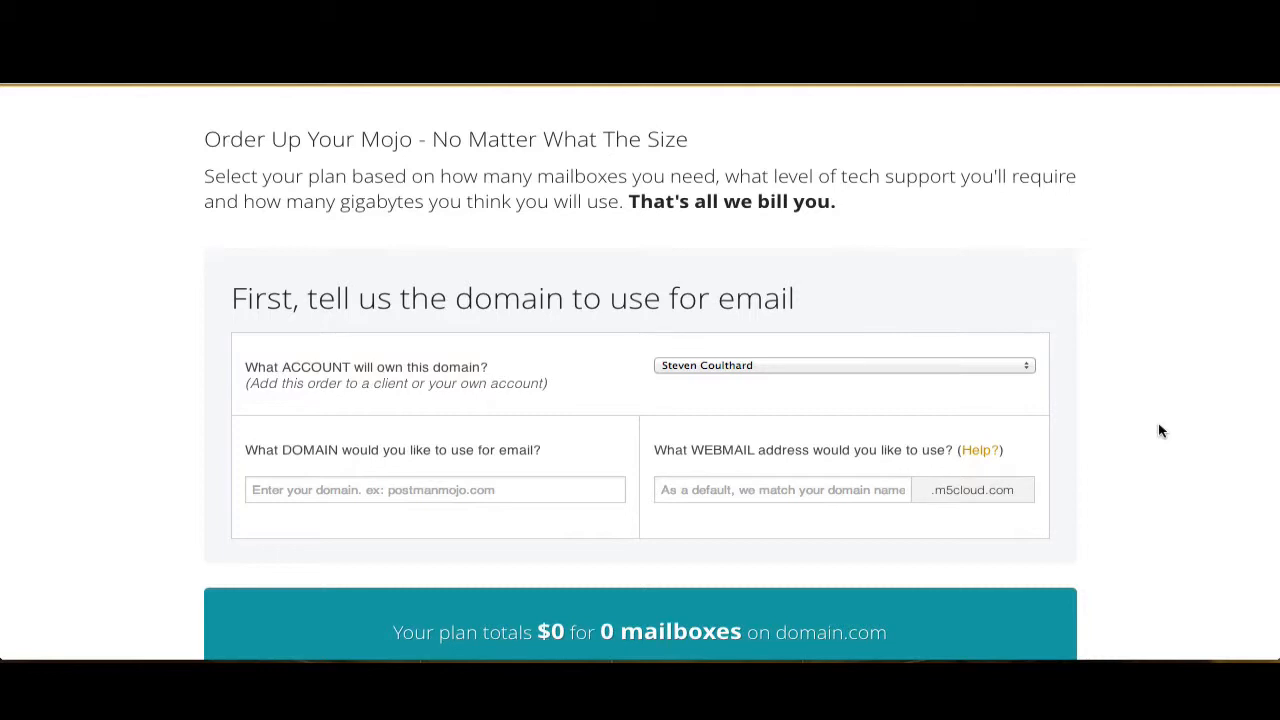
- Enter postmantest.com as the domain to use for email, leaving the owning account unchanged
{"action": "left_click", "coordinate": [869, 368]}
{"action": "left_click", "coordinate": [869, 362]}
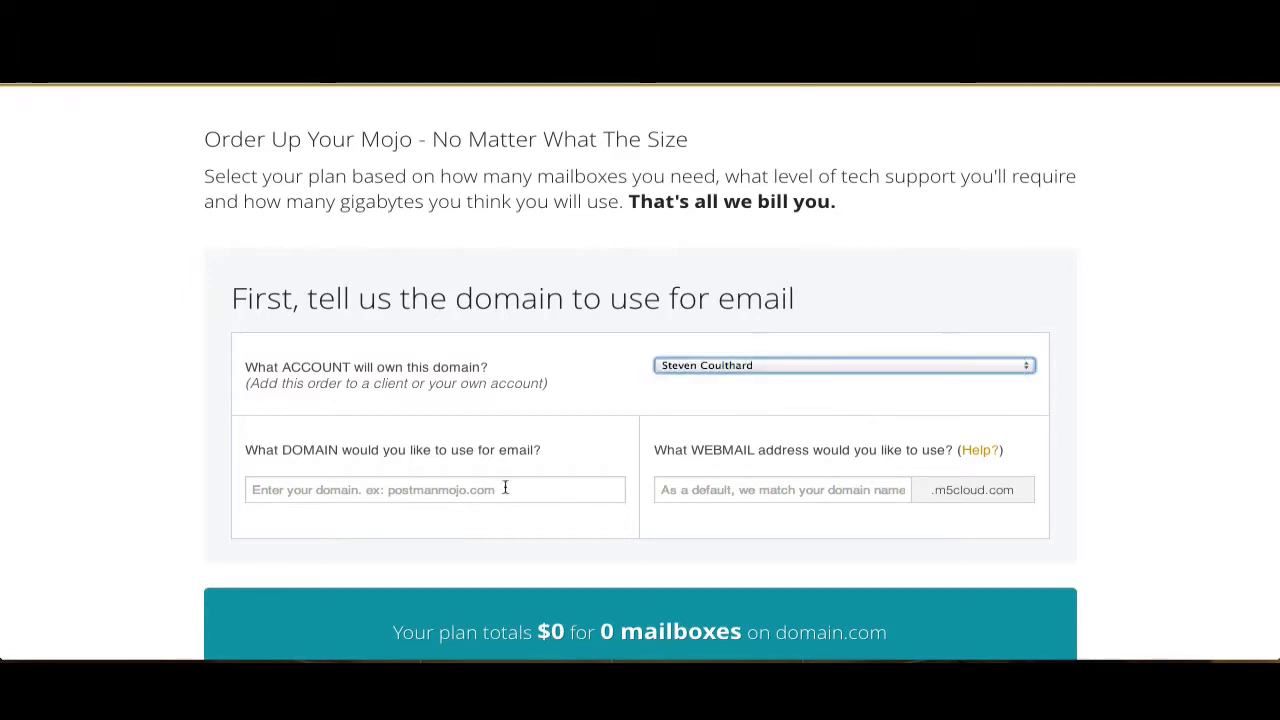
{"action": "left_click", "coordinate": [442, 490]}
{"action": "type", "text": "postamntest"}
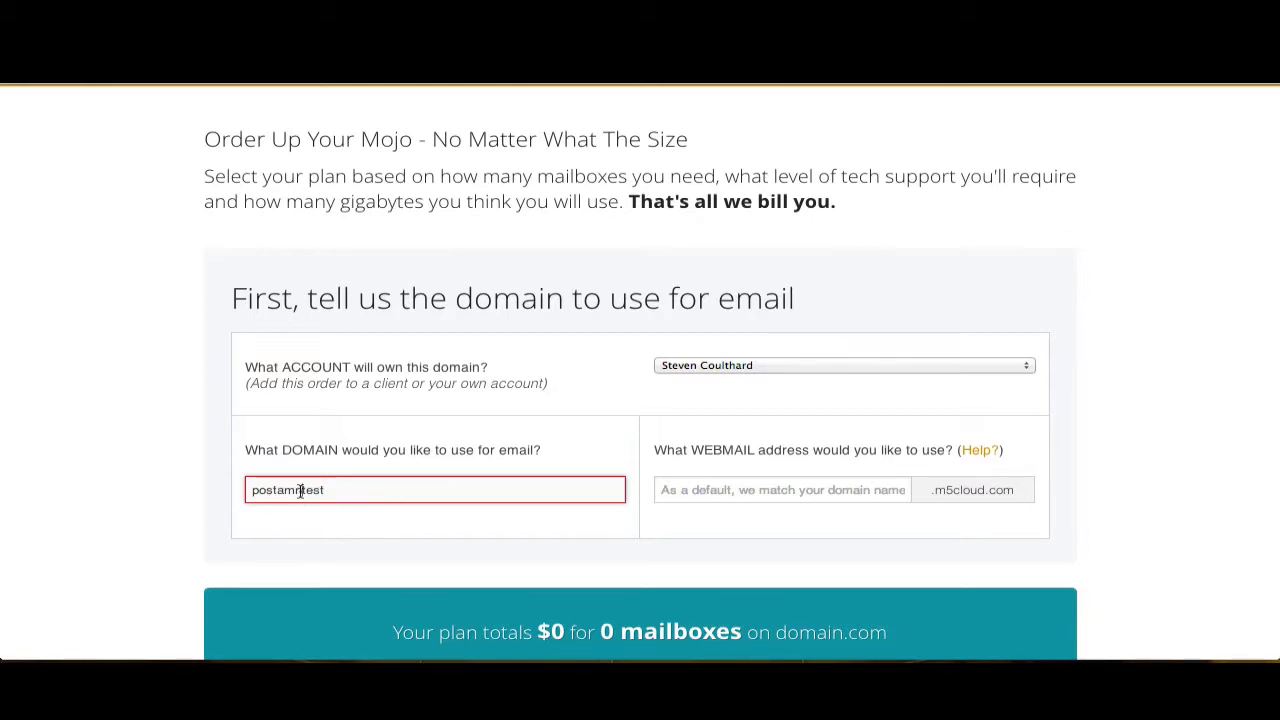
{"action": "type", "text": "ntest.com"}
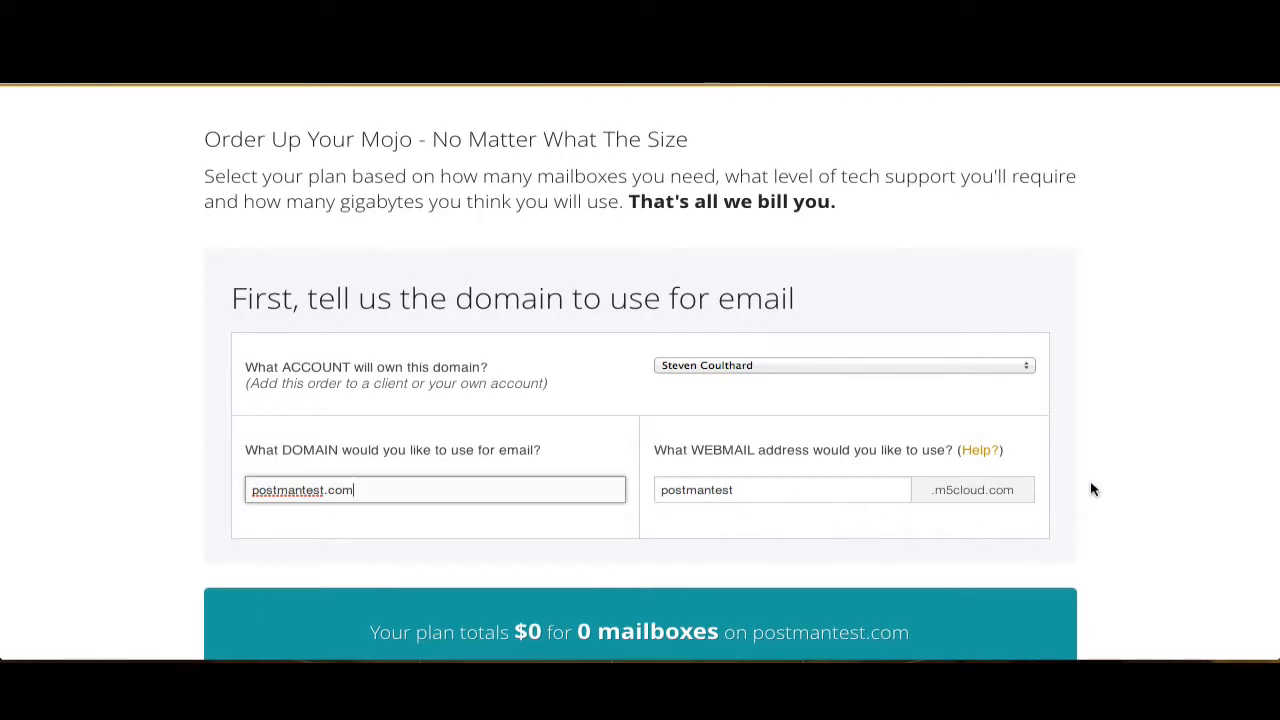
{"action": "scroll", "coordinate": [1092, 489], "scroll_direction": "down", "scroll_amount": 5}
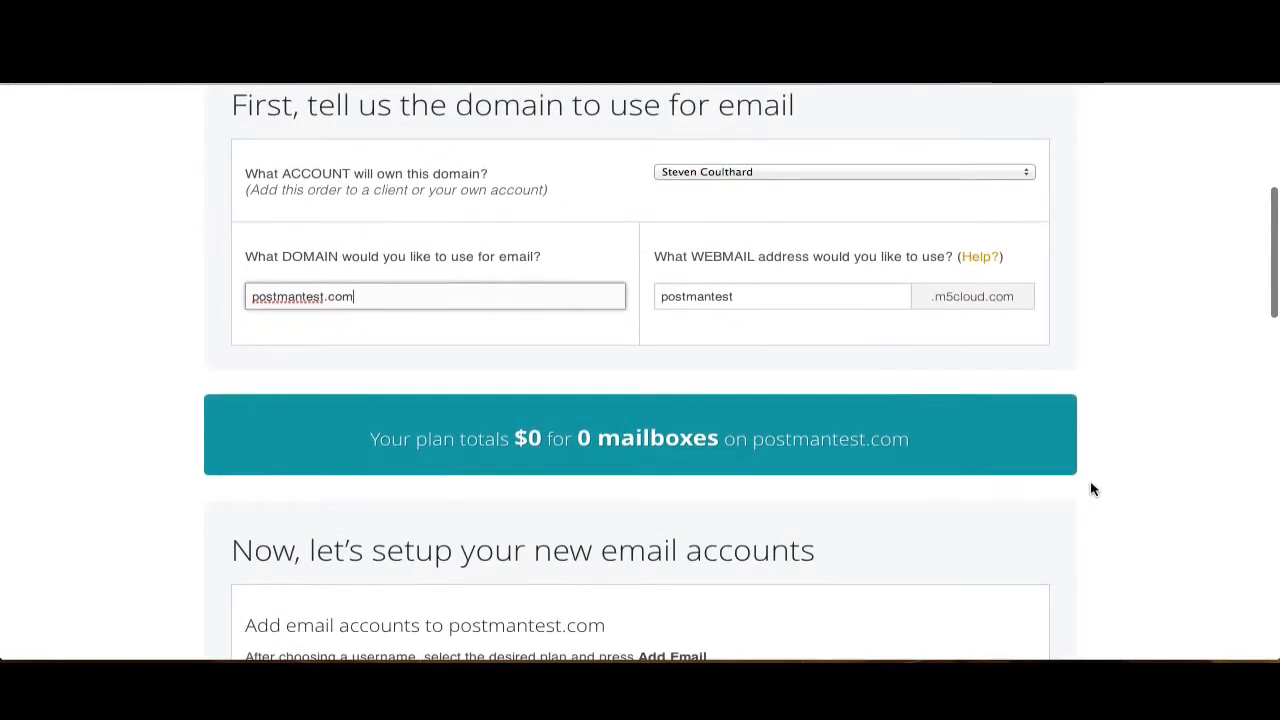
{"action": "scroll", "coordinate": [1092, 489], "scroll_direction": "down", "scroll_amount": 3}
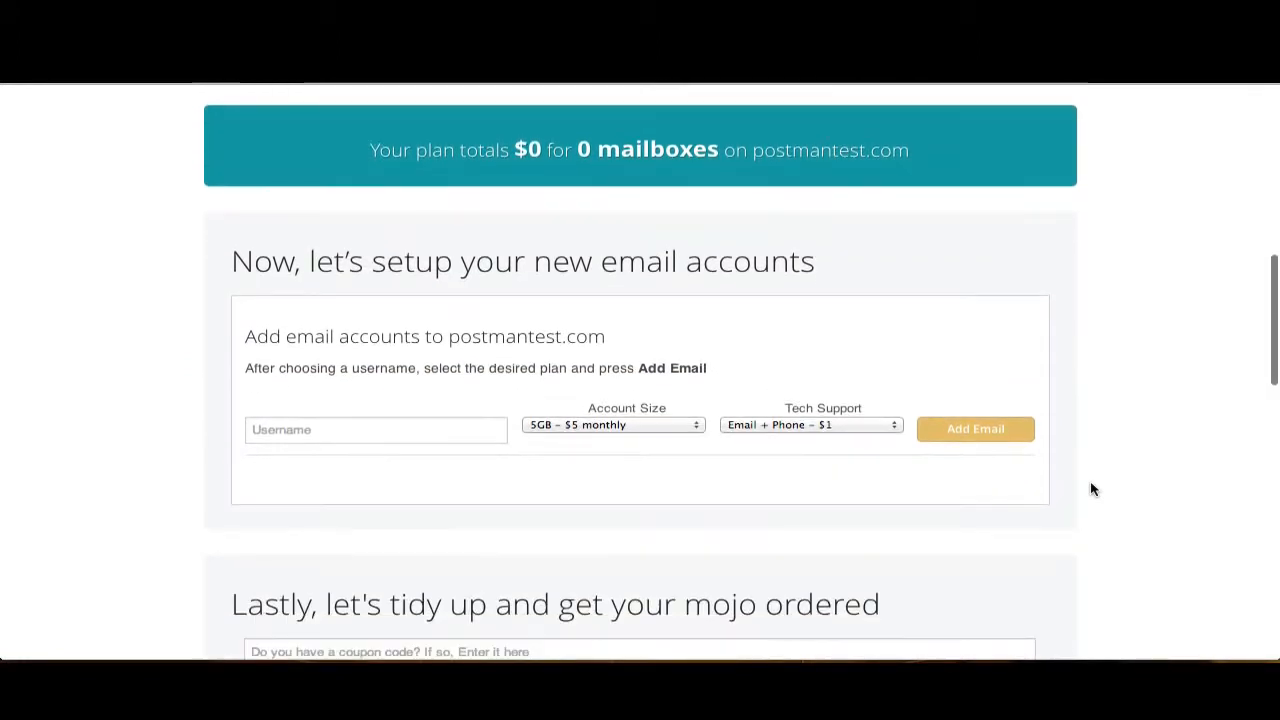
{"action": "left_click", "coordinate": [374, 429]}
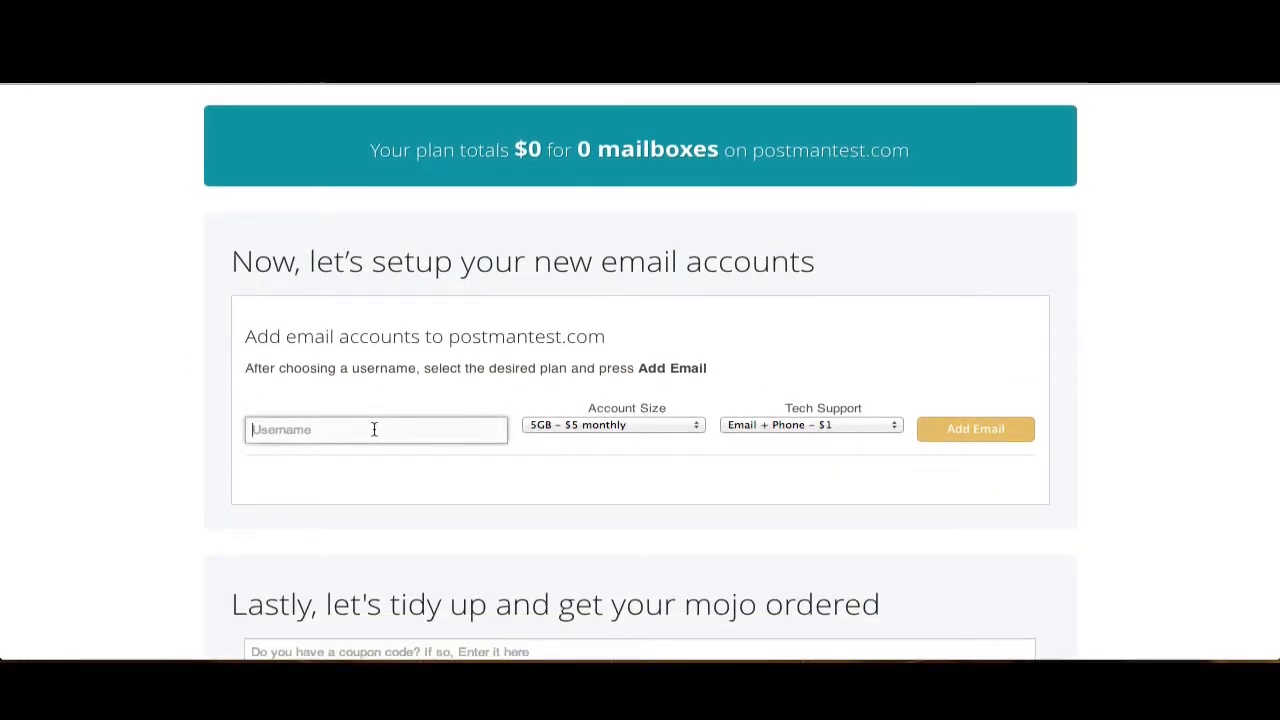
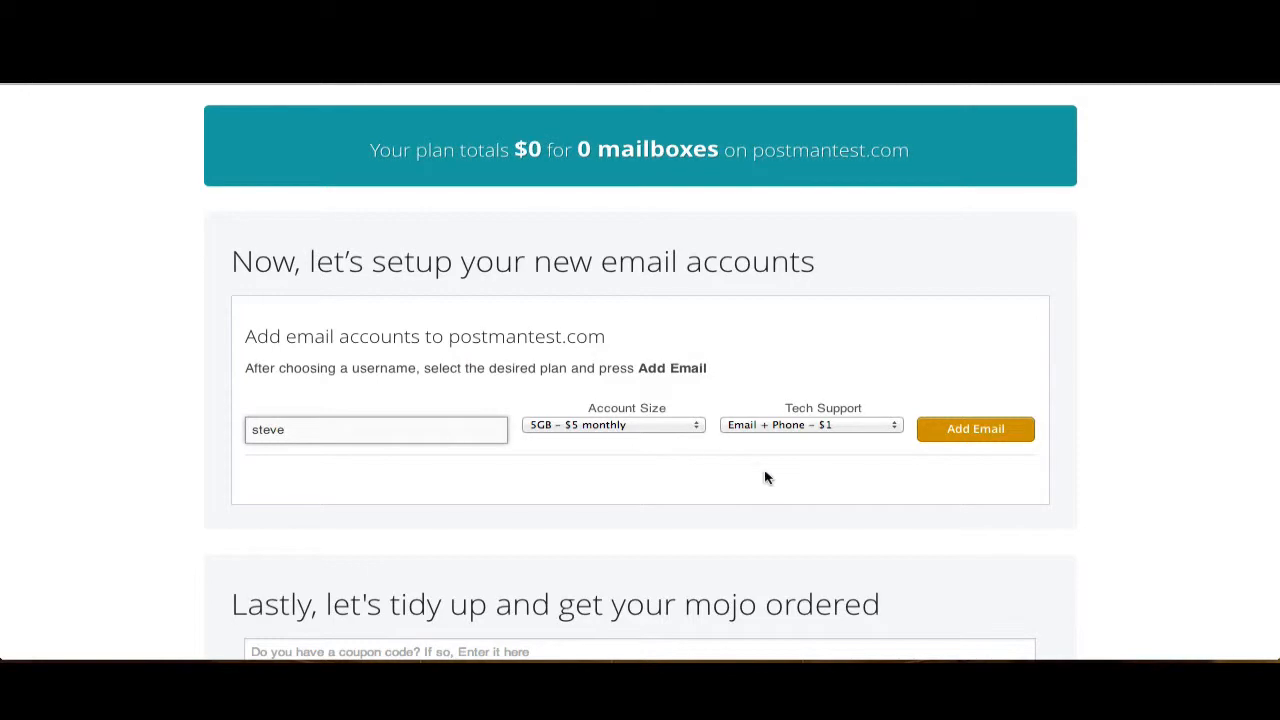
{"action": "left_click", "coordinate": [988, 430]}
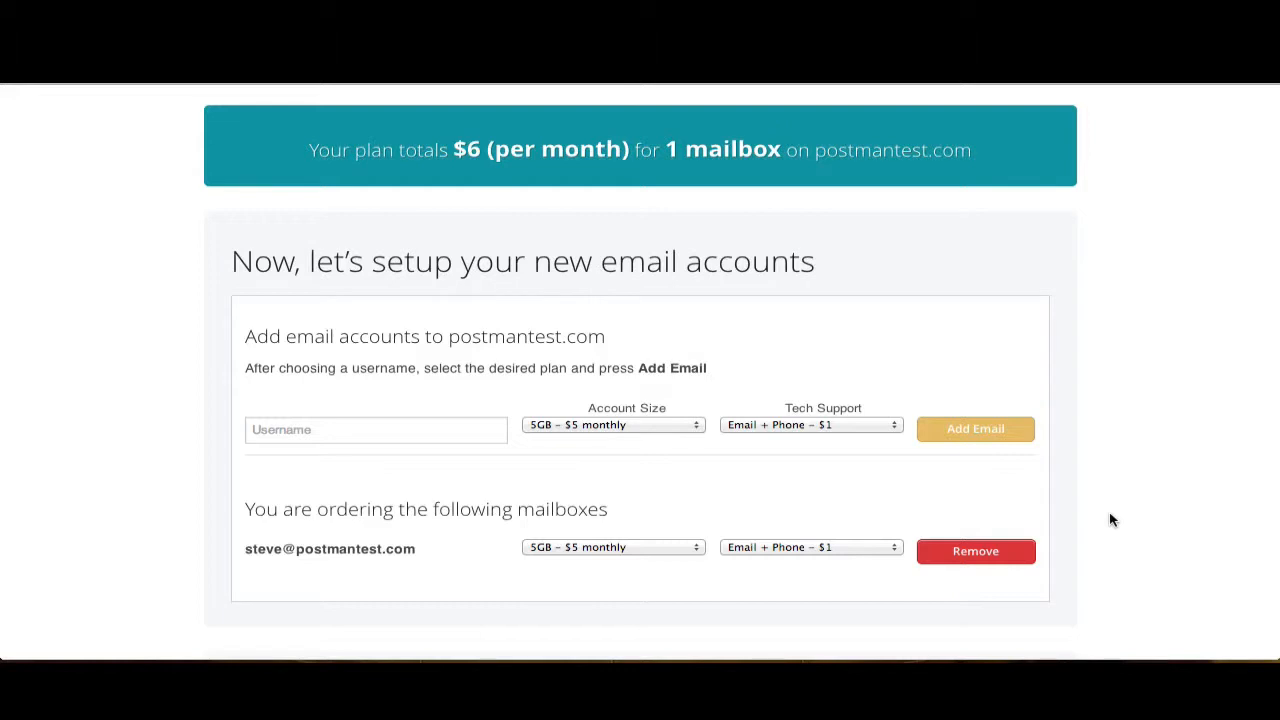
{"action": "scroll", "coordinate": [1112, 520], "scroll_direction": "down", "scroll_amount": 2}
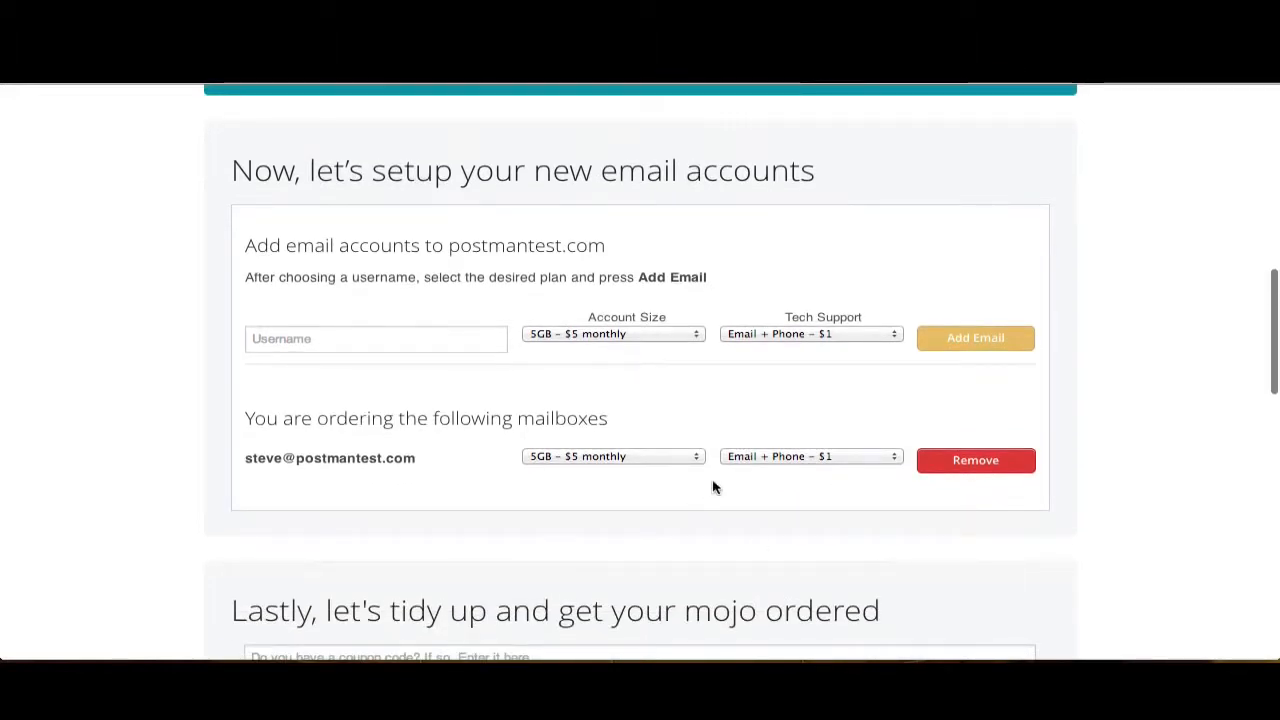
{"action": "left_click", "coordinate": [690, 459]}
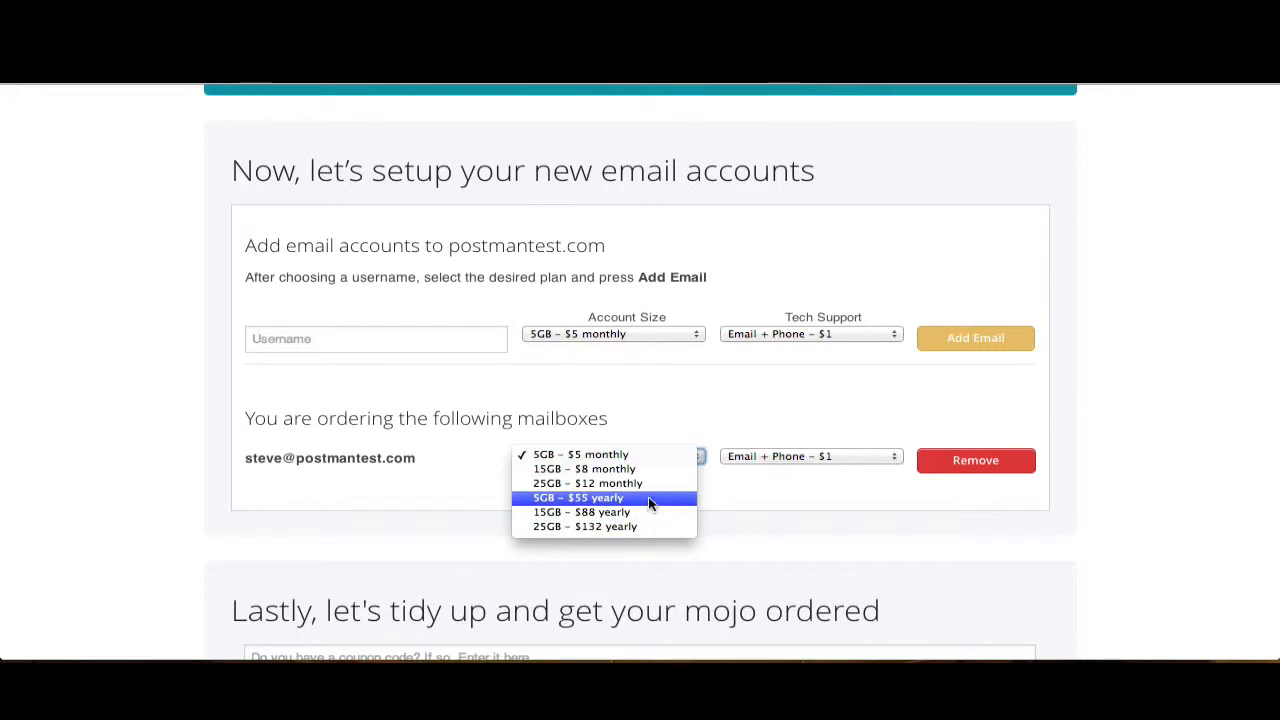
{"action": "left_click", "coordinate": [660, 437]}
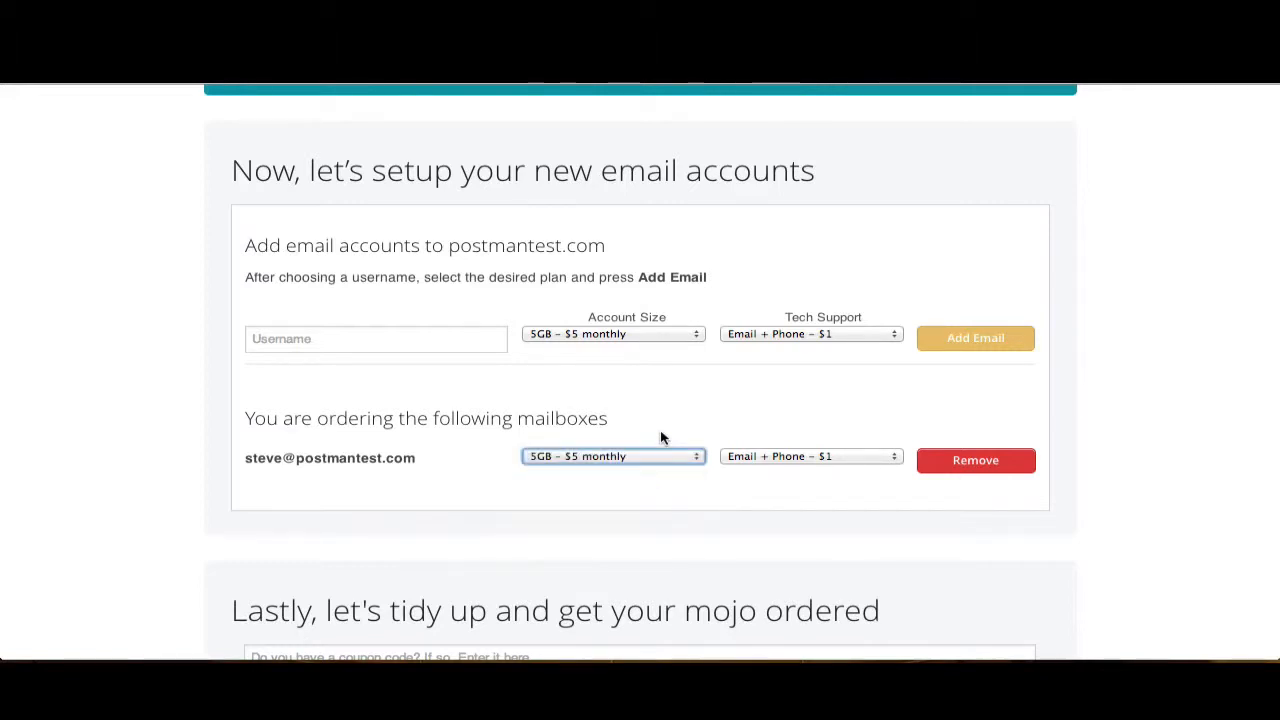
{"action": "left_click", "coordinate": [785, 455]}
{"action": "left_click", "coordinate": [787, 440]}
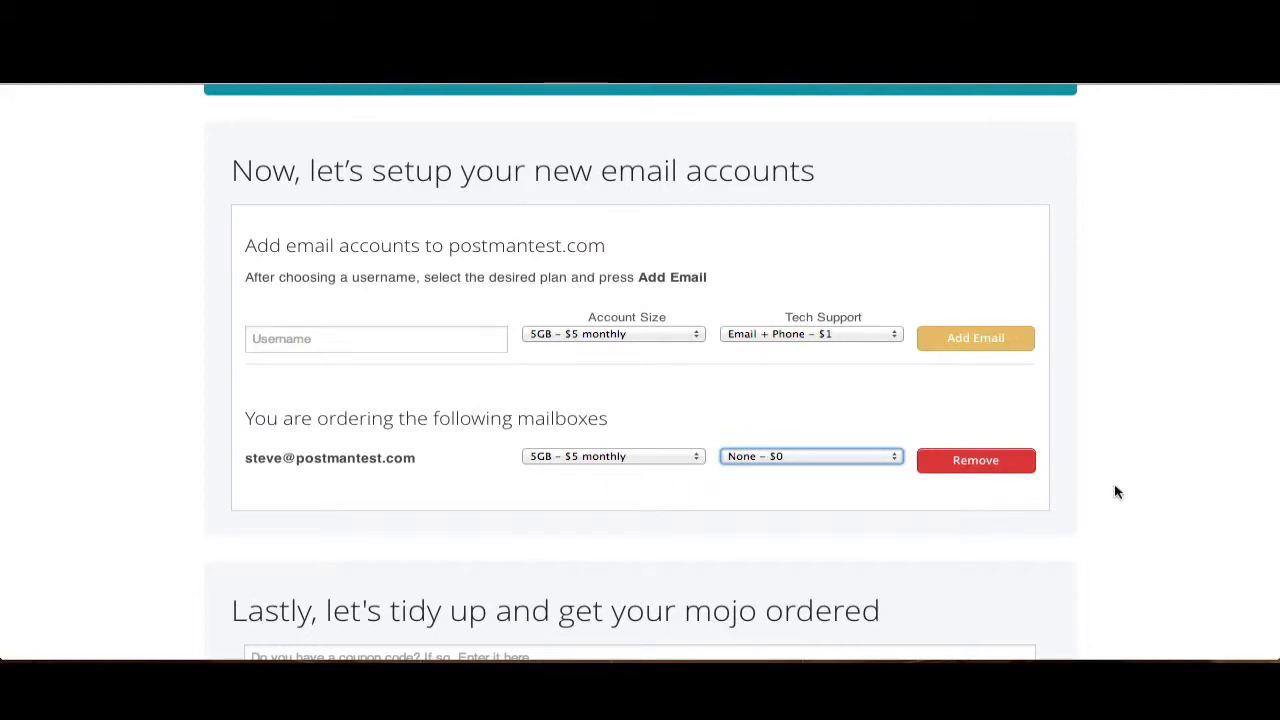
{"action": "scroll", "coordinate": [1117, 492], "scroll_direction": "down", "scroll_amount": 5}
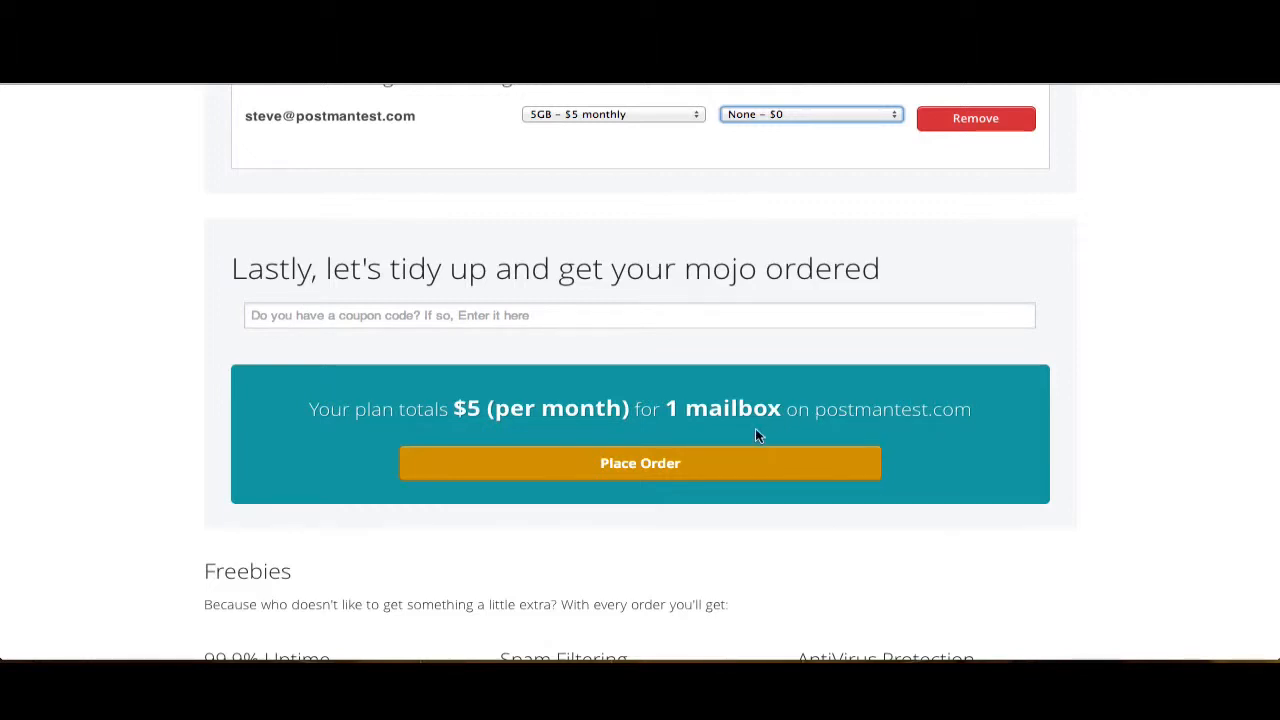
{"action": "left_click", "coordinate": [655, 468]}
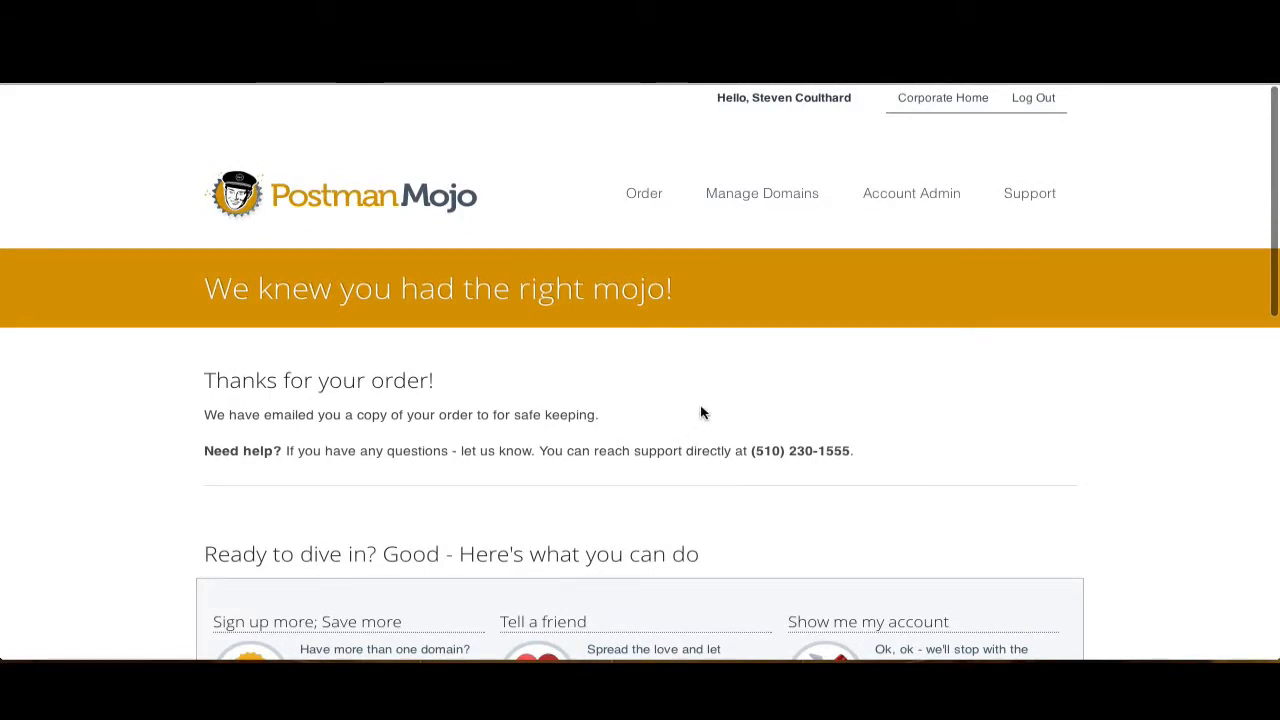
- Open Manage Domains and choose postmantest.com in the Switch Domains list
{"action": "left_click", "coordinate": [758, 197]}
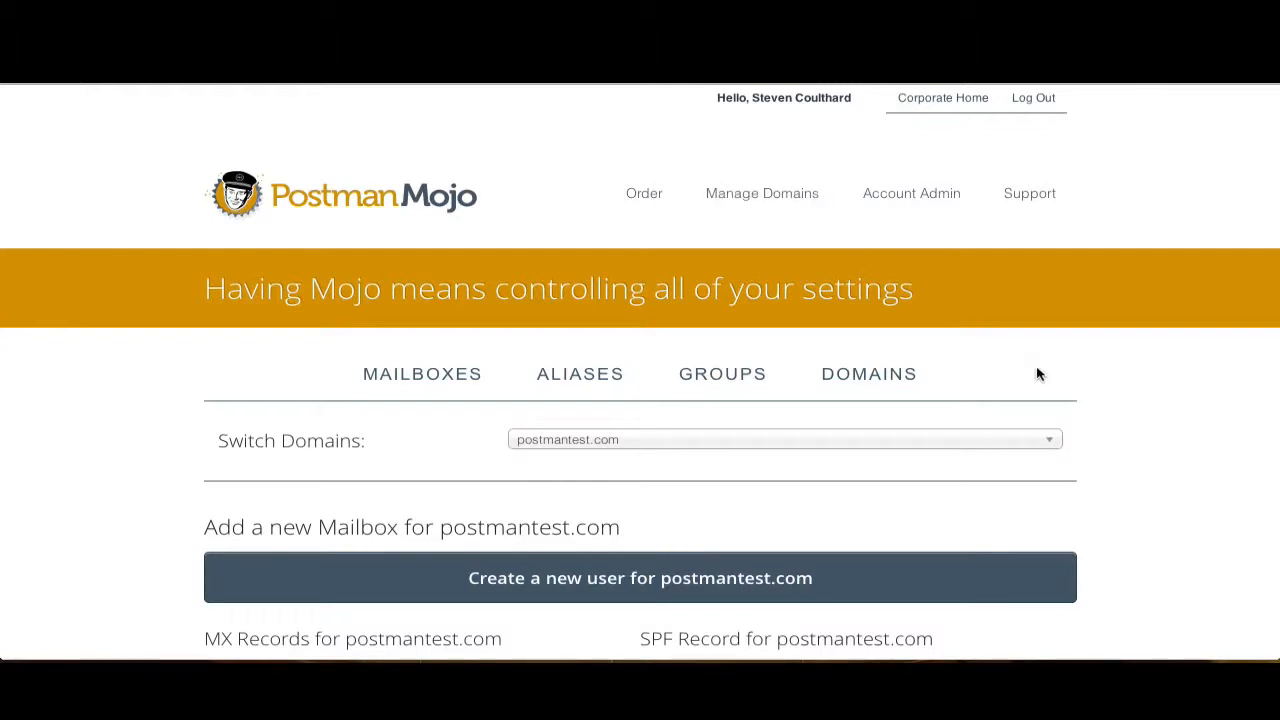
{"action": "scroll", "coordinate": [1095, 392], "scroll_direction": "down", "scroll_amount": 1}
{"action": "scroll", "coordinate": [1095, 392], "scroll_direction": "down", "scroll_amount": 2}
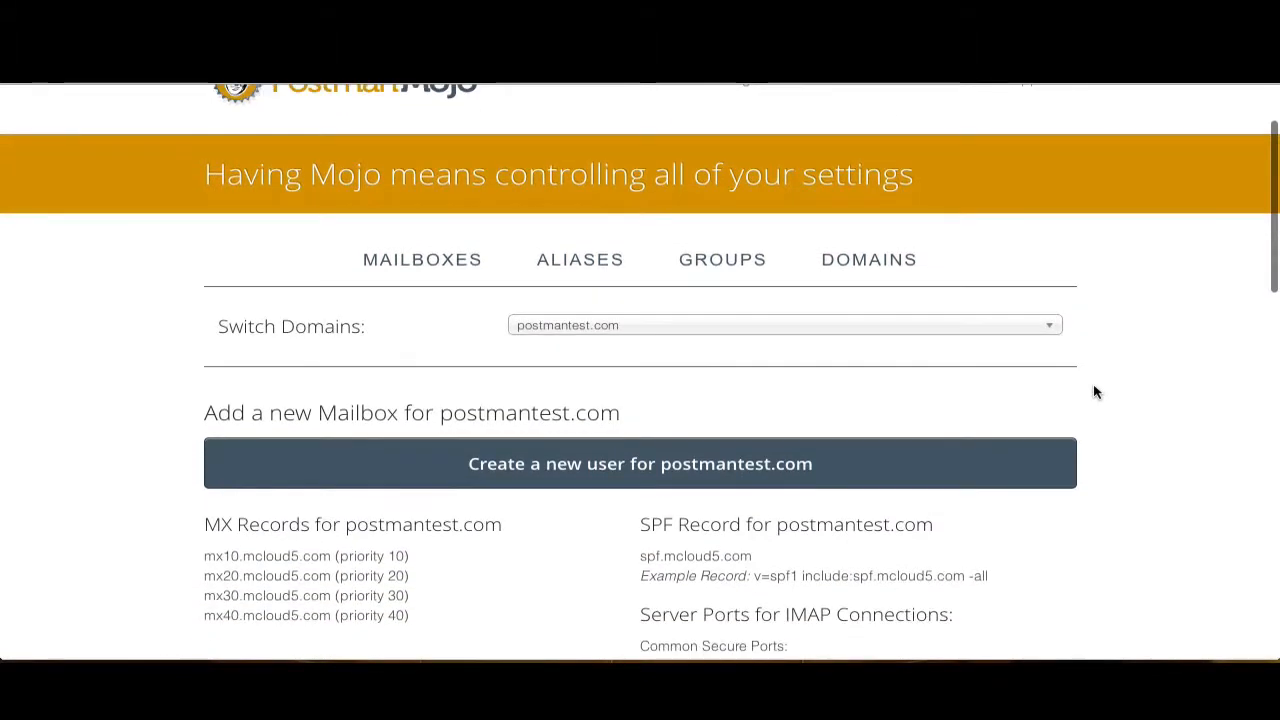
{"action": "scroll", "coordinate": [1095, 392], "scroll_direction": "down", "scroll_amount": 1}
{"action": "scroll", "coordinate": [1095, 392], "scroll_direction": "up", "scroll_amount": 1}
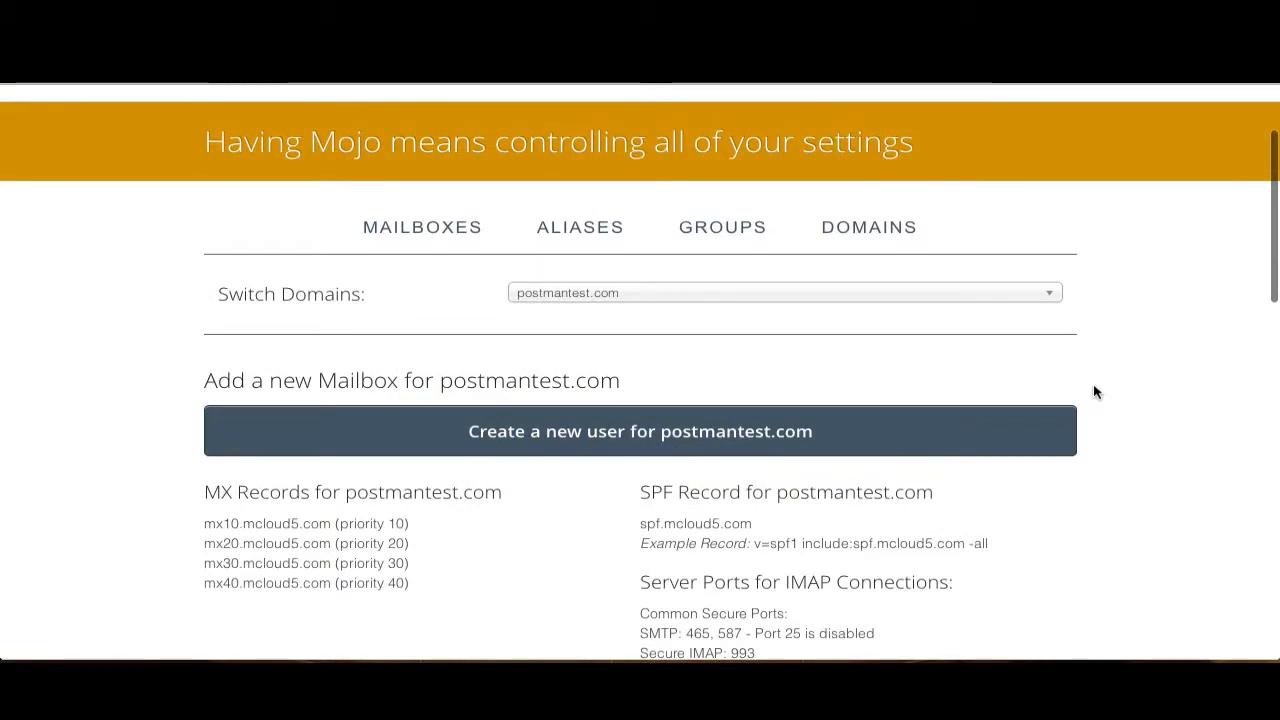
{"action": "scroll", "coordinate": [1095, 392], "scroll_direction": "down", "scroll_amount": 2}
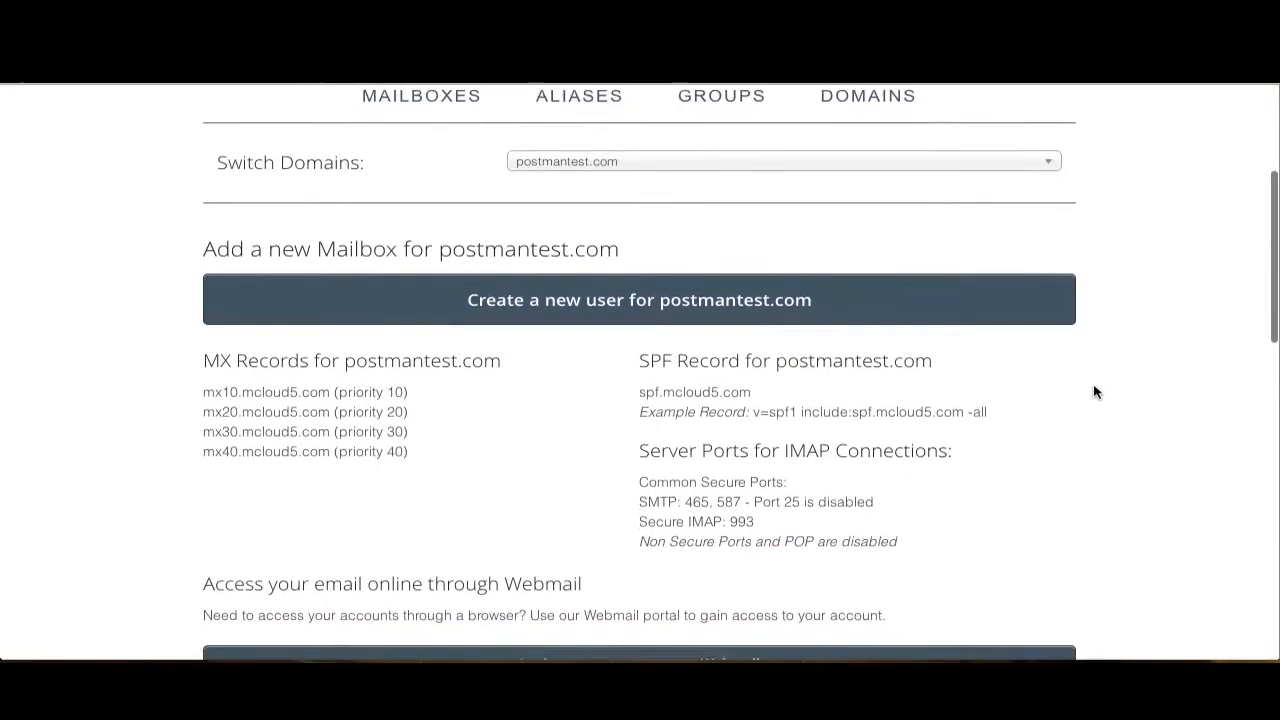
{"action": "left_click", "coordinate": [716, 142]}
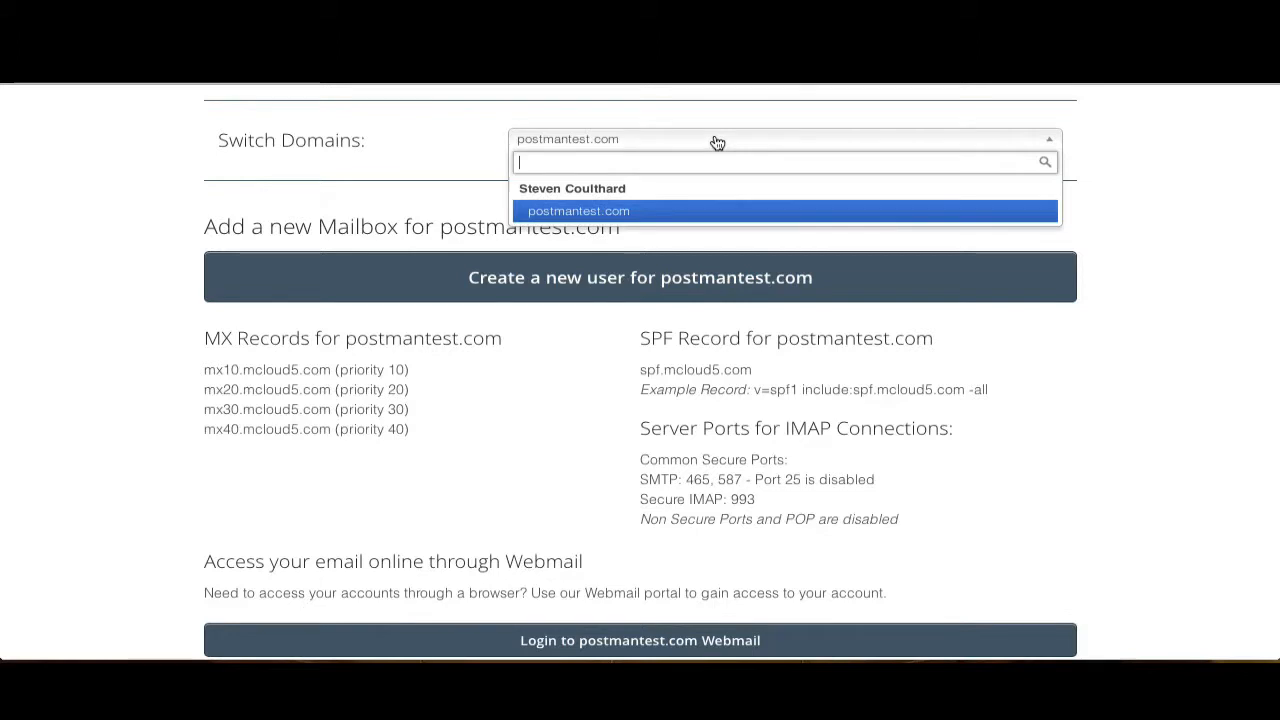
{"action": "left_click", "coordinate": [663, 214]}
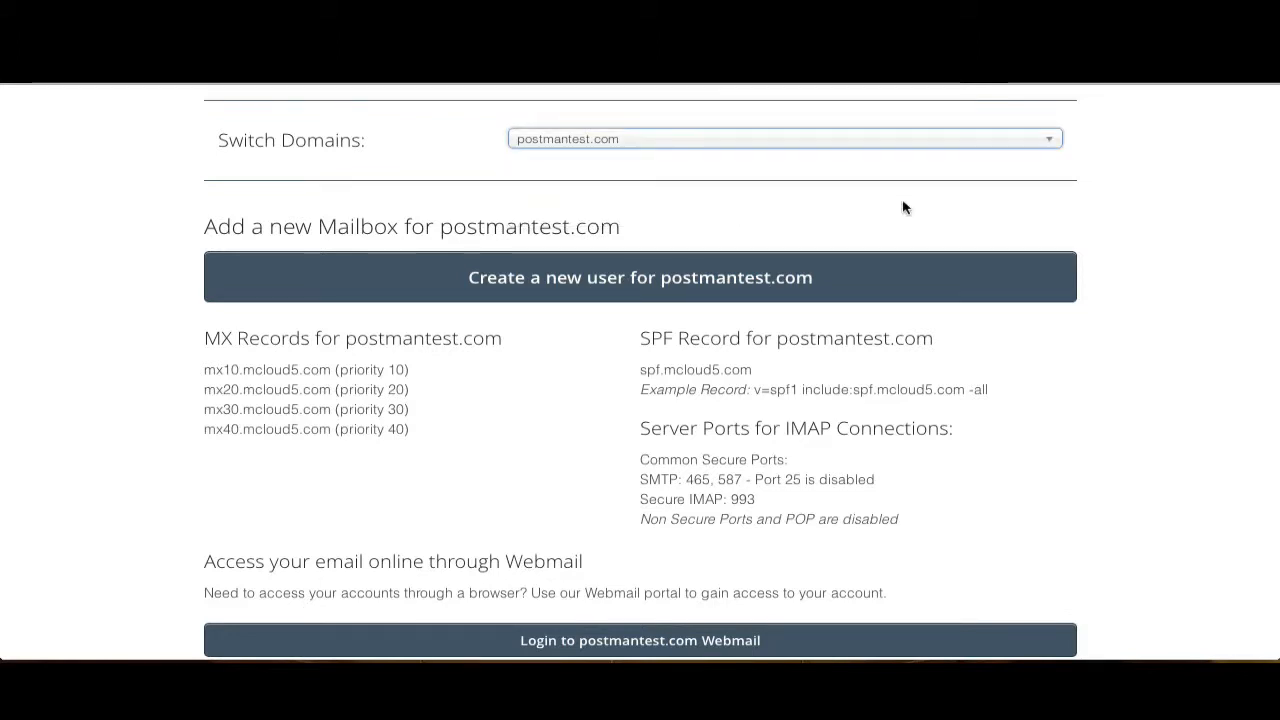
- Scroll through the domain page to review its MX, SPF, server port, webmail and existing mailbox sections
{"action": "scroll", "coordinate": [1100, 272], "scroll_direction": "down", "scroll_amount": 5}
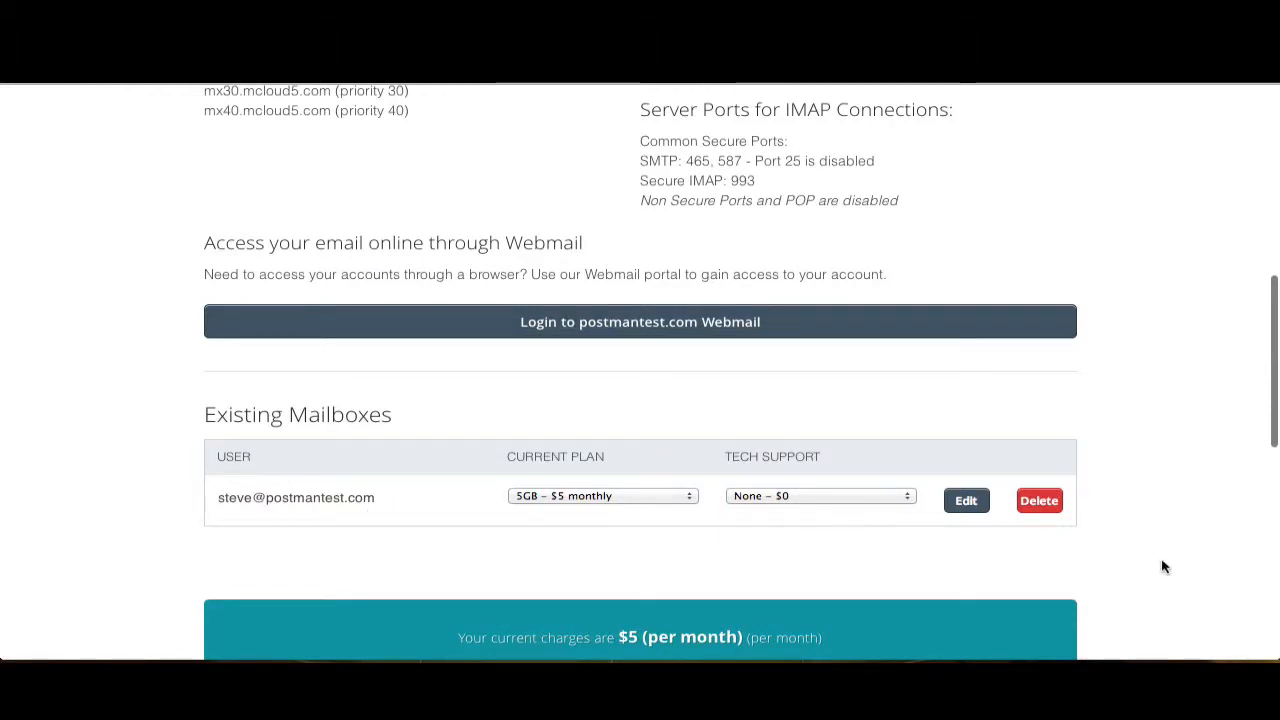
{"action": "scroll", "coordinate": [1163, 565], "scroll_direction": "up", "scroll_amount": 5}
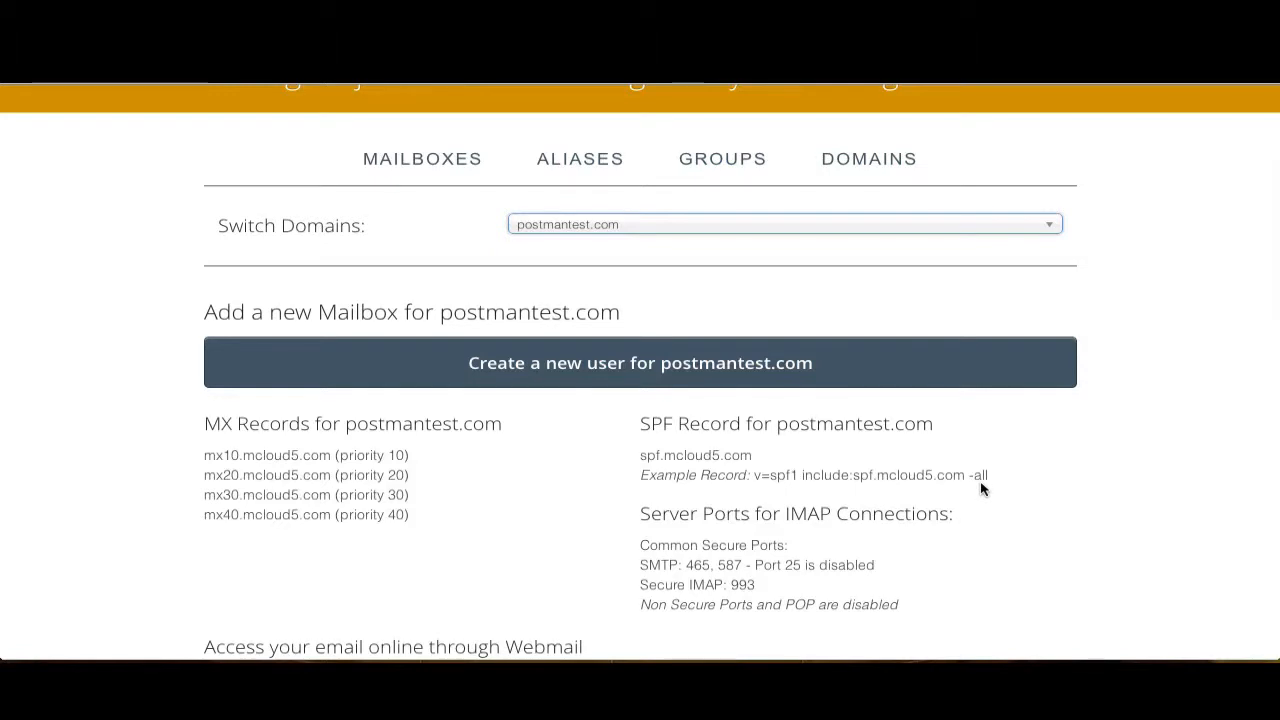
{"action": "scroll", "coordinate": [983, 489], "scroll_direction": "down", "scroll_amount": 1}
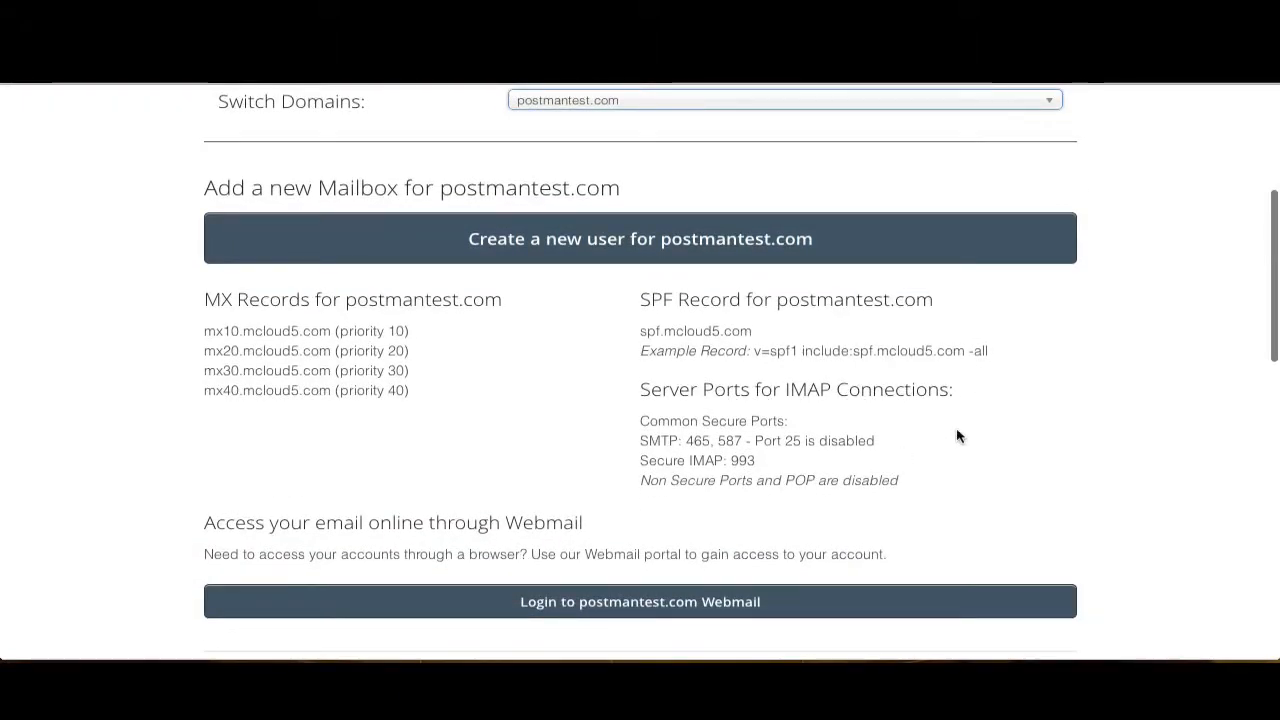
{"action": "scroll", "coordinate": [977, 460], "scroll_direction": "down", "scroll_amount": 1}
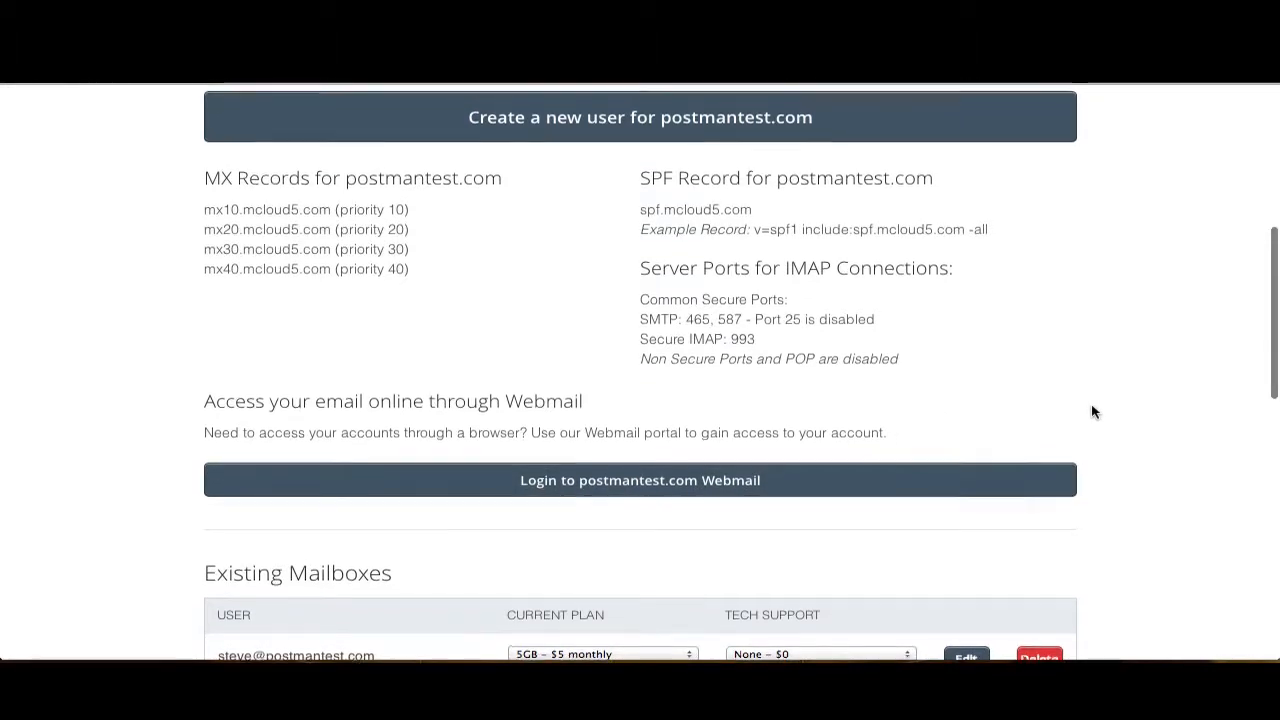
{"action": "scroll", "coordinate": [1093, 412], "scroll_direction": "up", "scroll_amount": 3}
{"action": "scroll", "coordinate": [1093, 412], "scroll_direction": "up", "scroll_amount": 1}
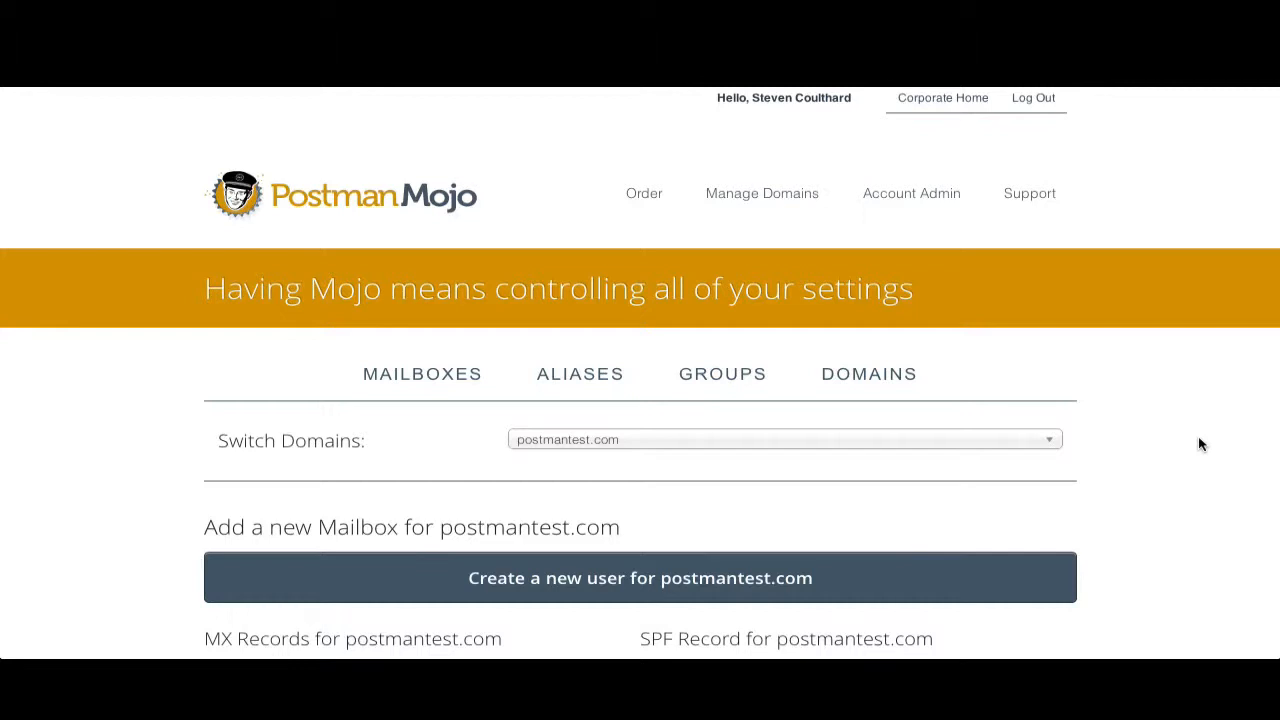
{"action": "scroll", "coordinate": [1201, 444], "scroll_direction": "down", "scroll_amount": 3}
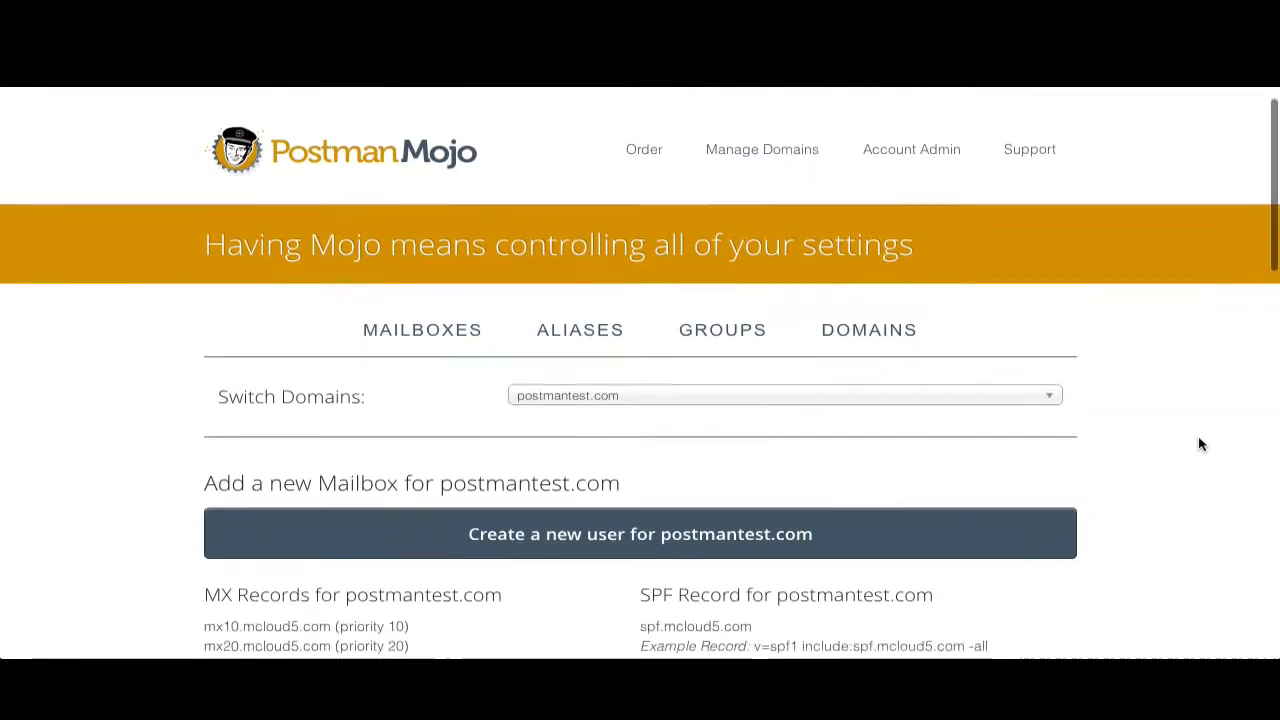
{"action": "scroll", "coordinate": [1201, 444], "scroll_direction": "down", "scroll_amount": 2}
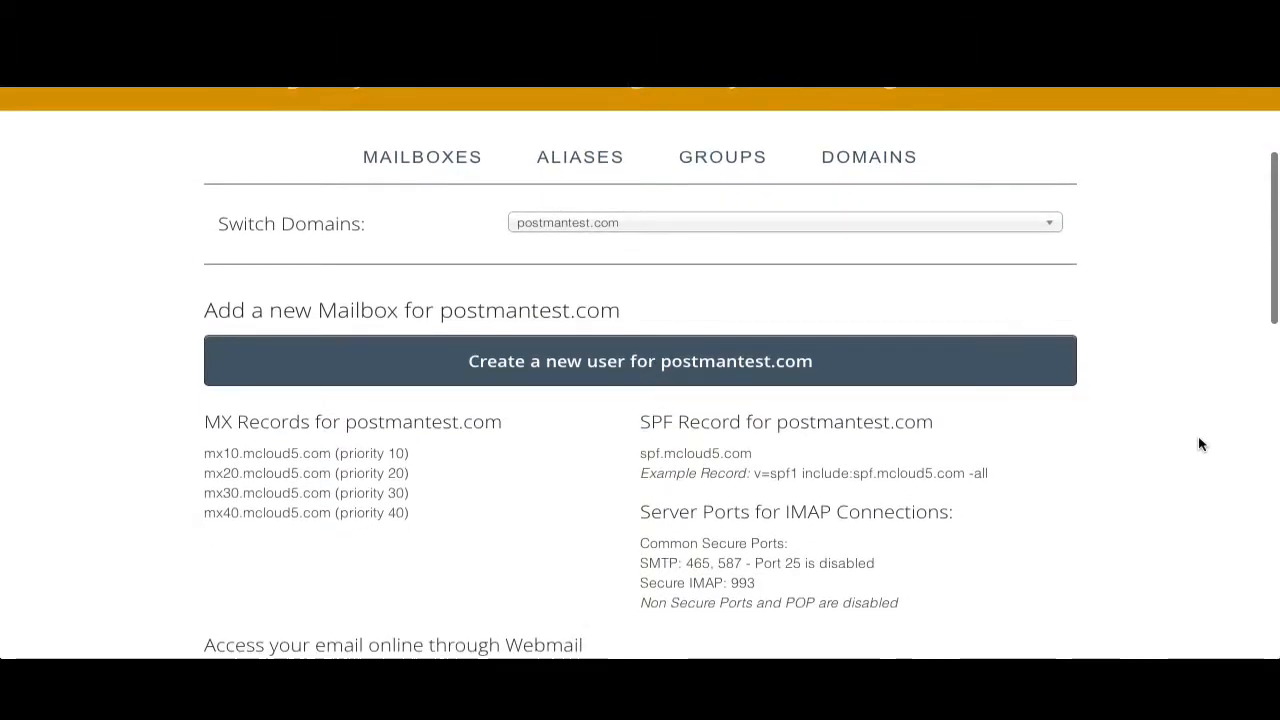
{"action": "scroll", "coordinate": [1201, 444], "scroll_direction": "down", "scroll_amount": 2}
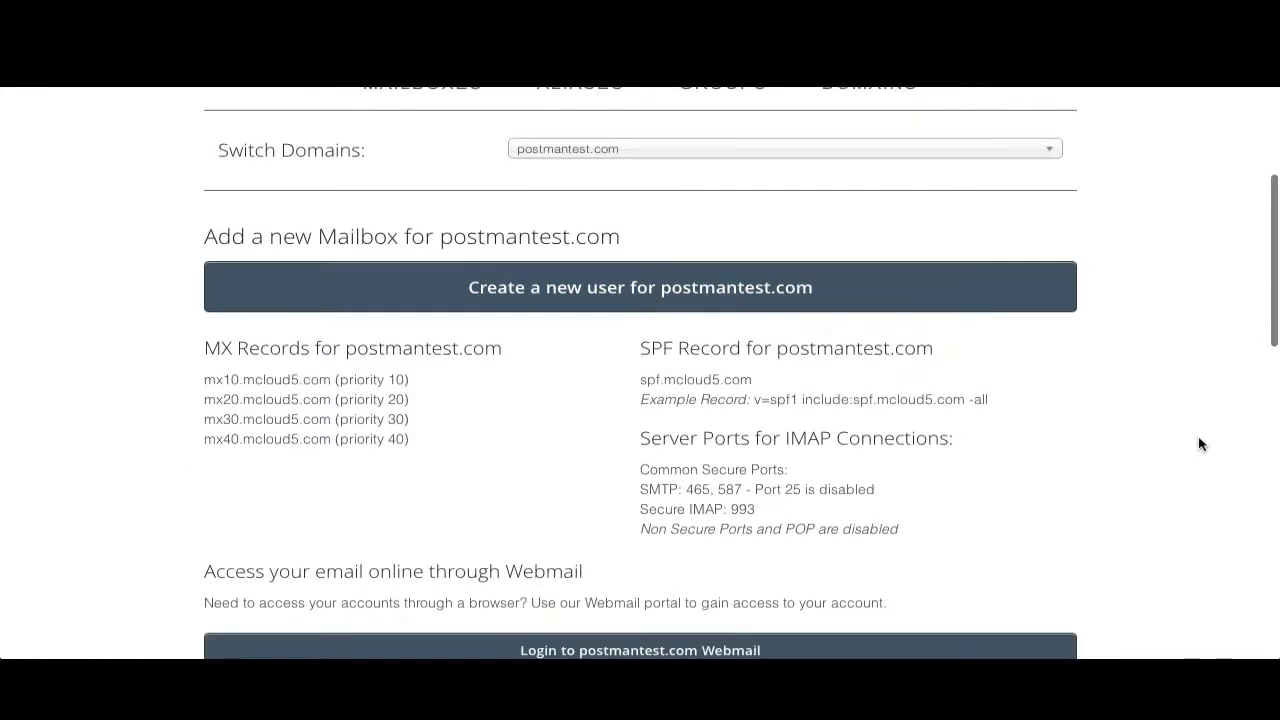
{"action": "scroll", "coordinate": [1201, 444], "scroll_direction": "down", "scroll_amount": 1}
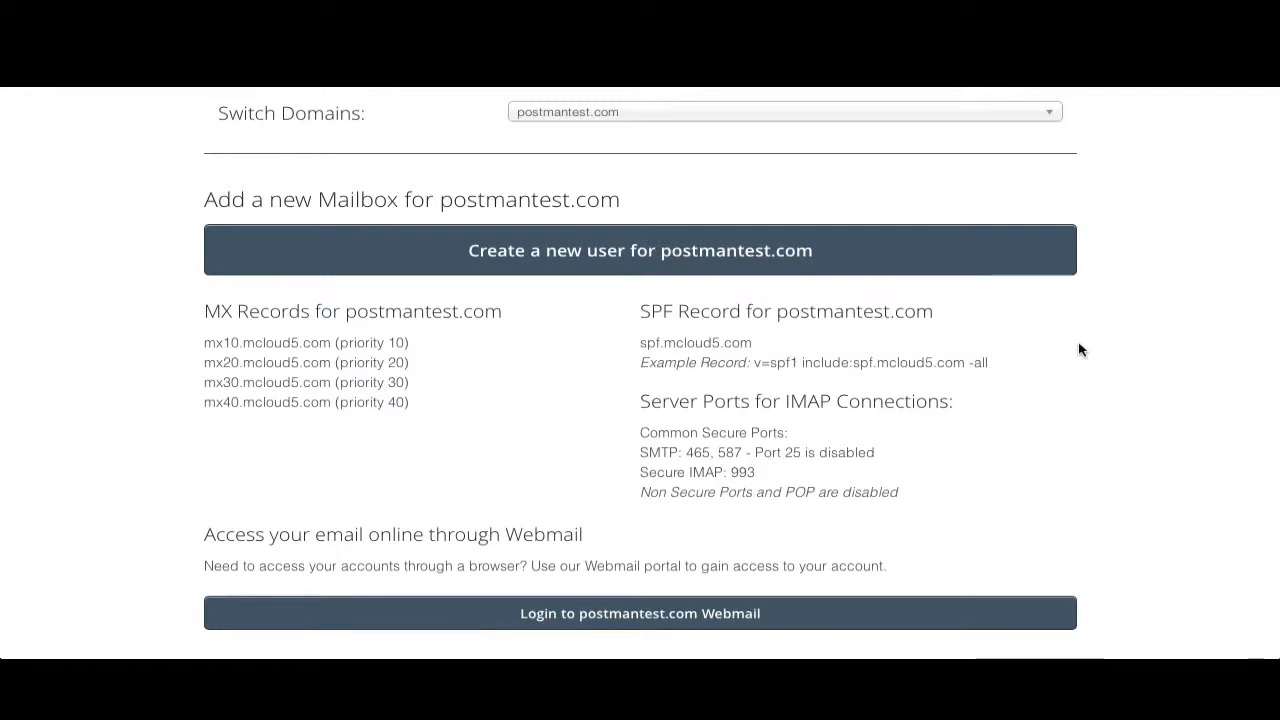
{"action": "scroll", "coordinate": [1079, 349], "scroll_direction": "down", "scroll_amount": 3}
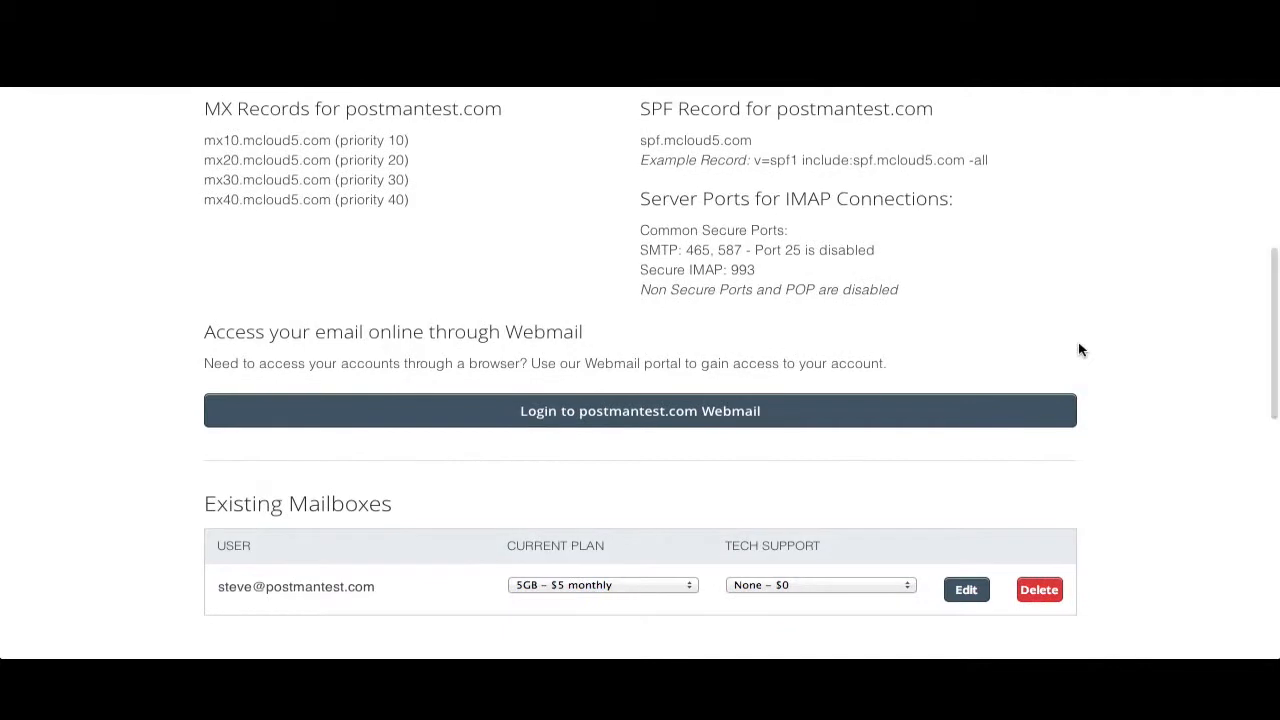
{"action": "scroll", "coordinate": [1079, 349], "scroll_direction": "down", "scroll_amount": 3}
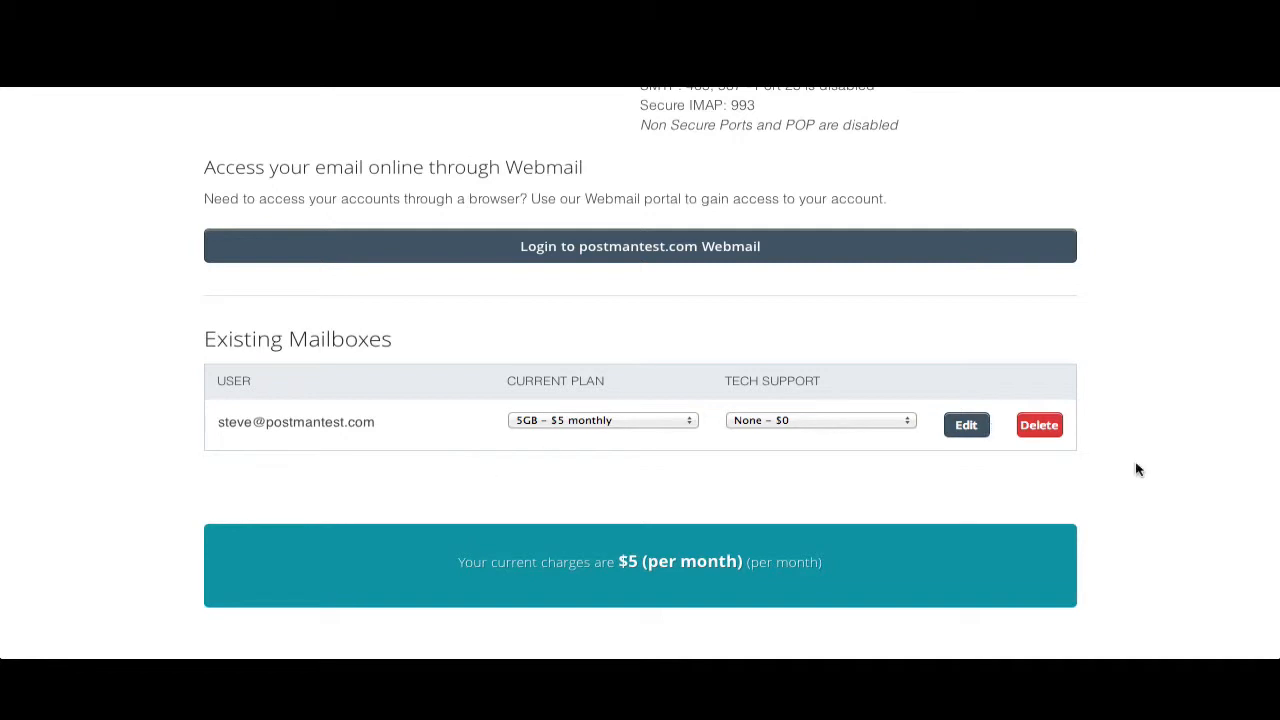
{"action": "scroll", "coordinate": [1135, 469], "scroll_direction": "up", "scroll_amount": 12}
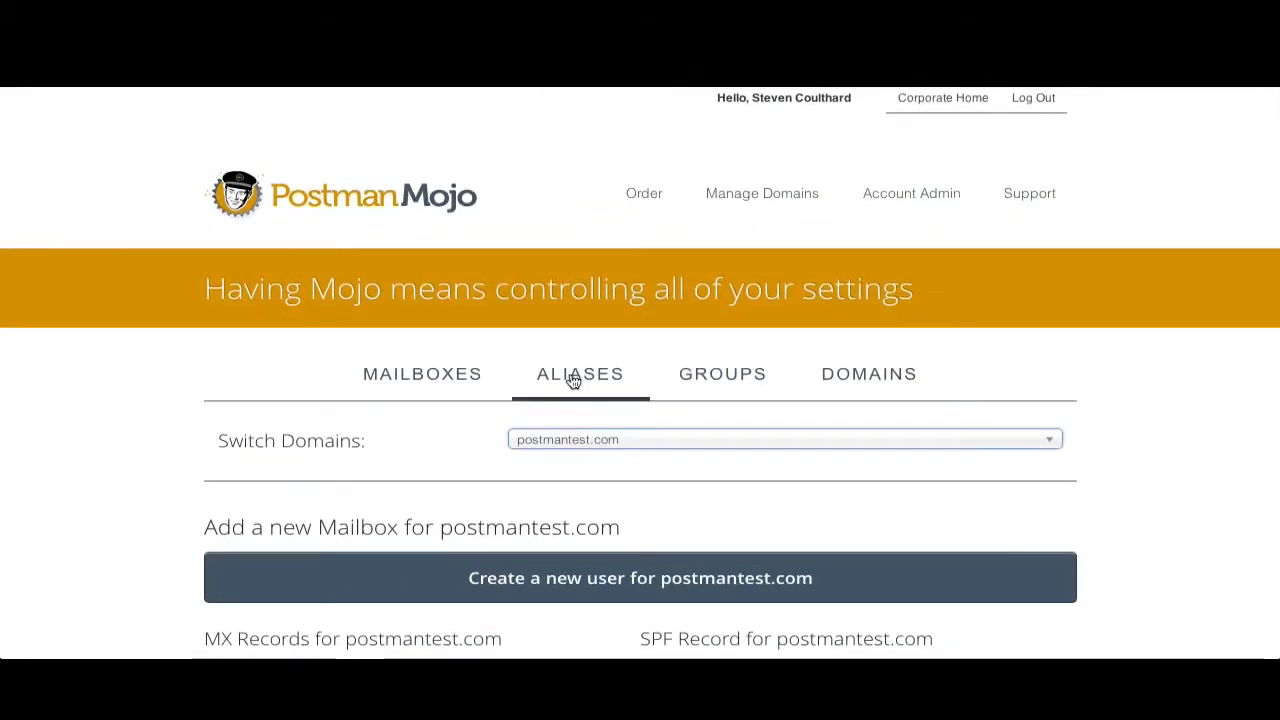
- Create an alias named sales on postmantest.com that delivers to the account owner's Gmail address
{"action": "left_click", "coordinate": [572, 380]}
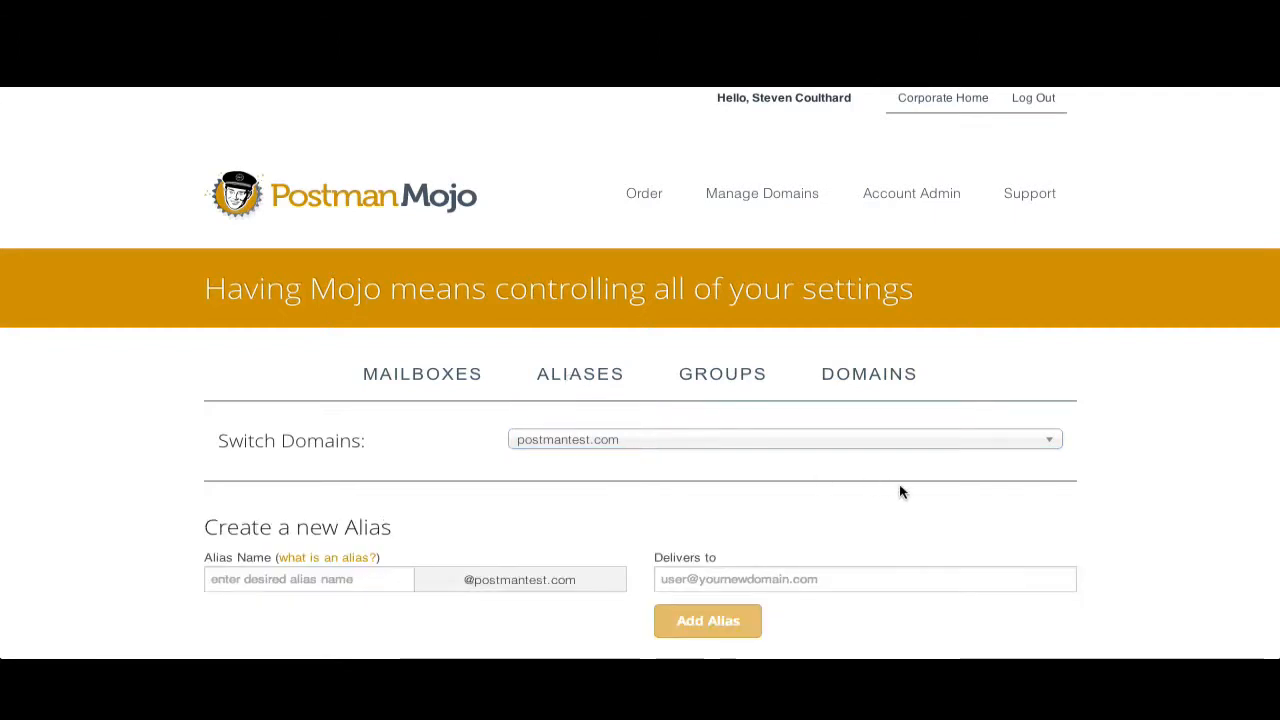
{"action": "scroll", "coordinate": [1120, 459], "scroll_direction": "down", "scroll_amount": 3}
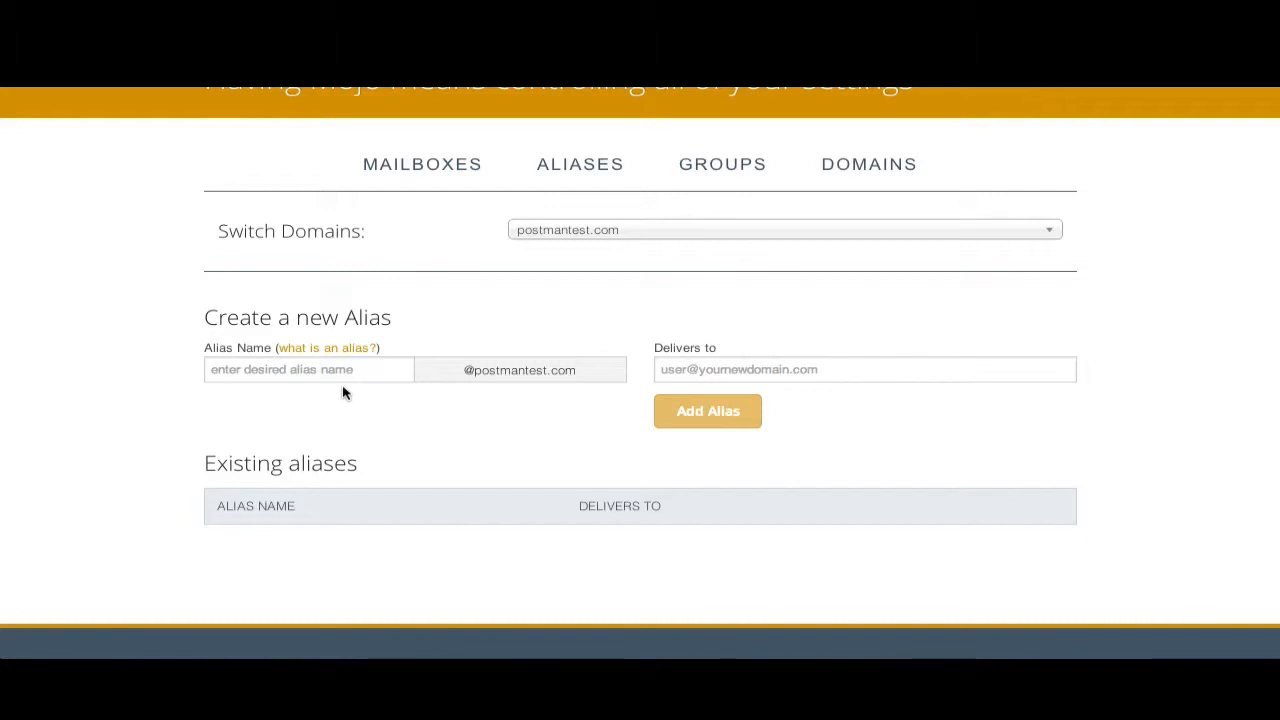
{"action": "left_click", "coordinate": [285, 369]}
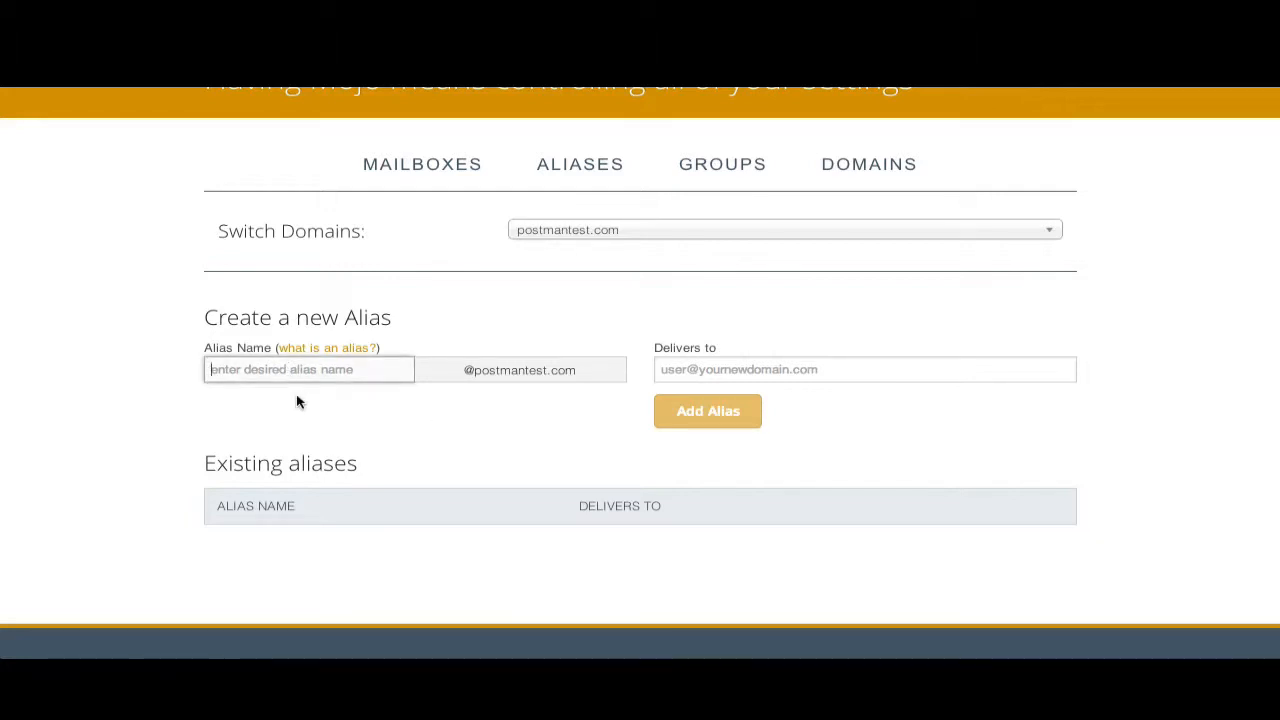
{"action": "type", "text": "sales"}
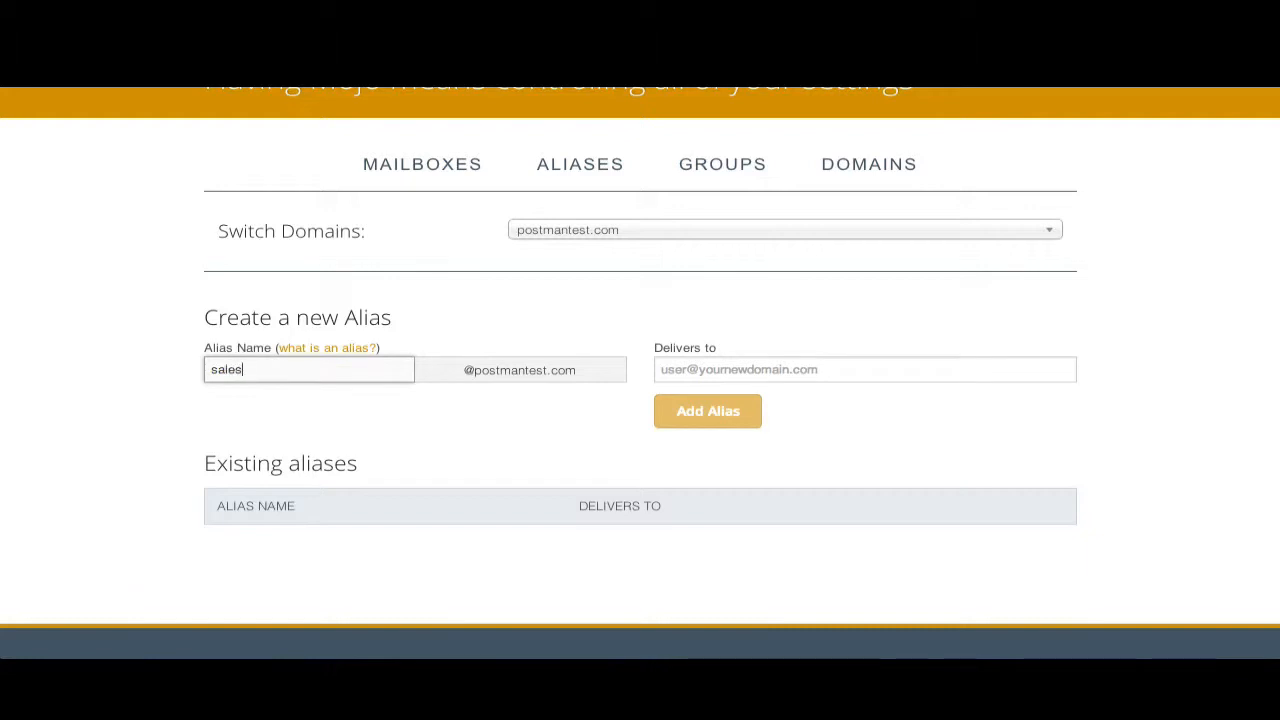
{"action": "left_click", "coordinate": [687, 369]}
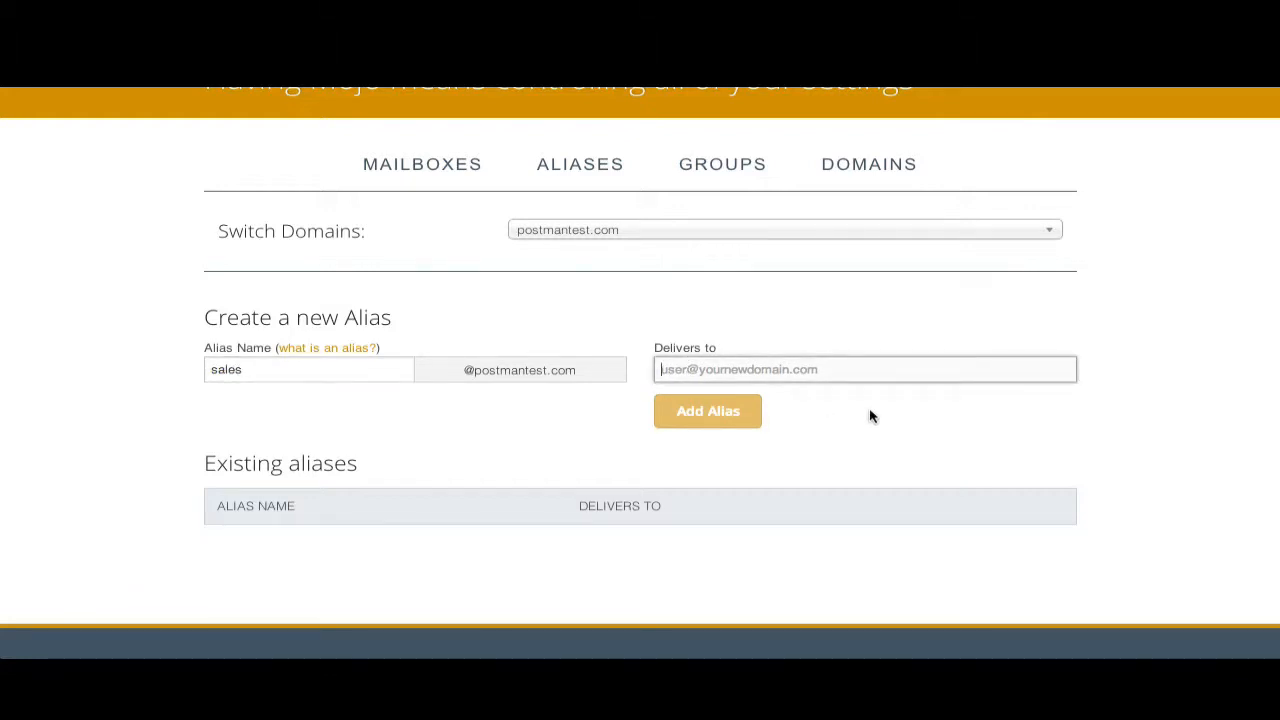
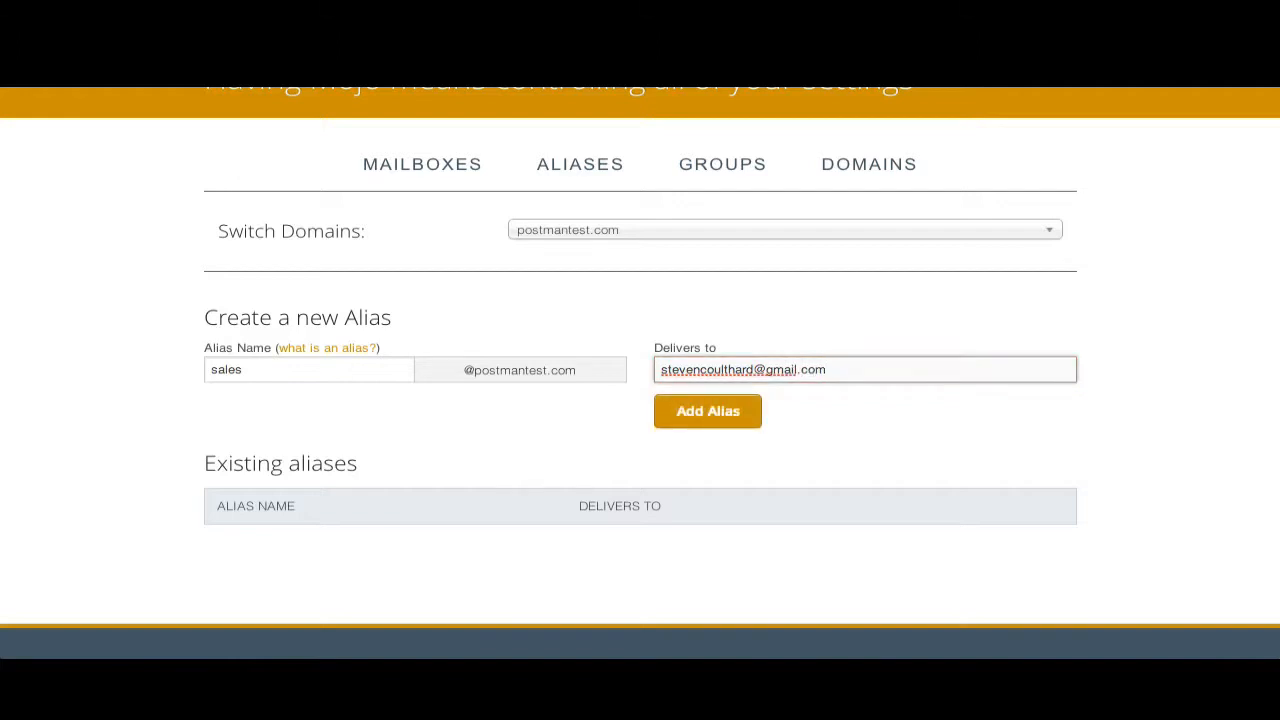
{"action": "left_click", "coordinate": [700, 416]}
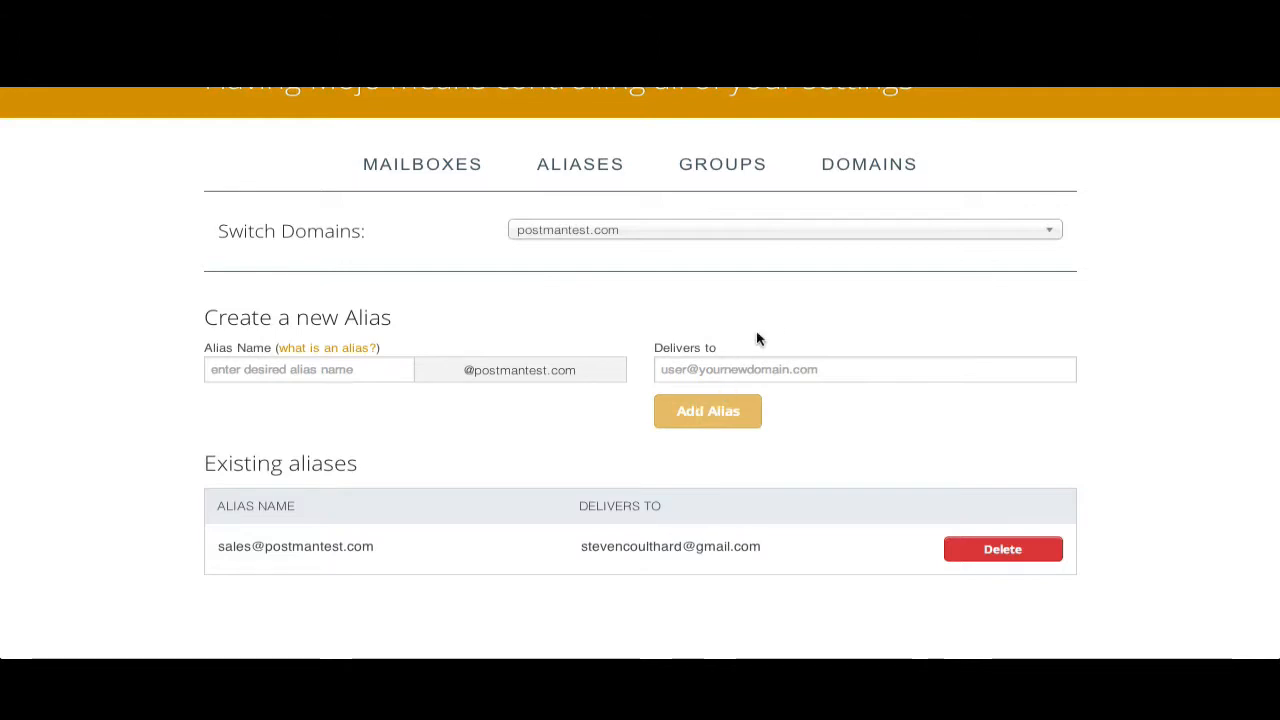
- Create a group named team on postmantest.com with all of the domain's users added as members
{"action": "left_click", "coordinate": [721, 176]}
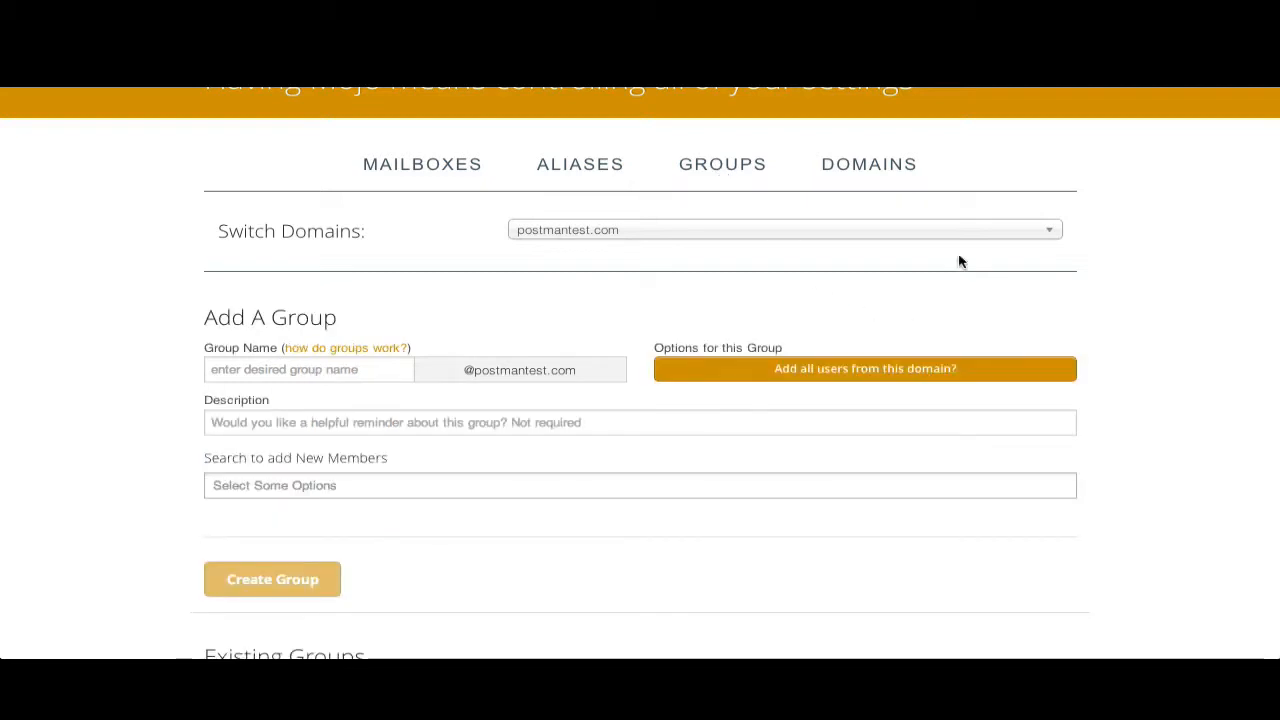
{"action": "scroll", "coordinate": [1115, 341], "scroll_direction": "down", "scroll_amount": 3}
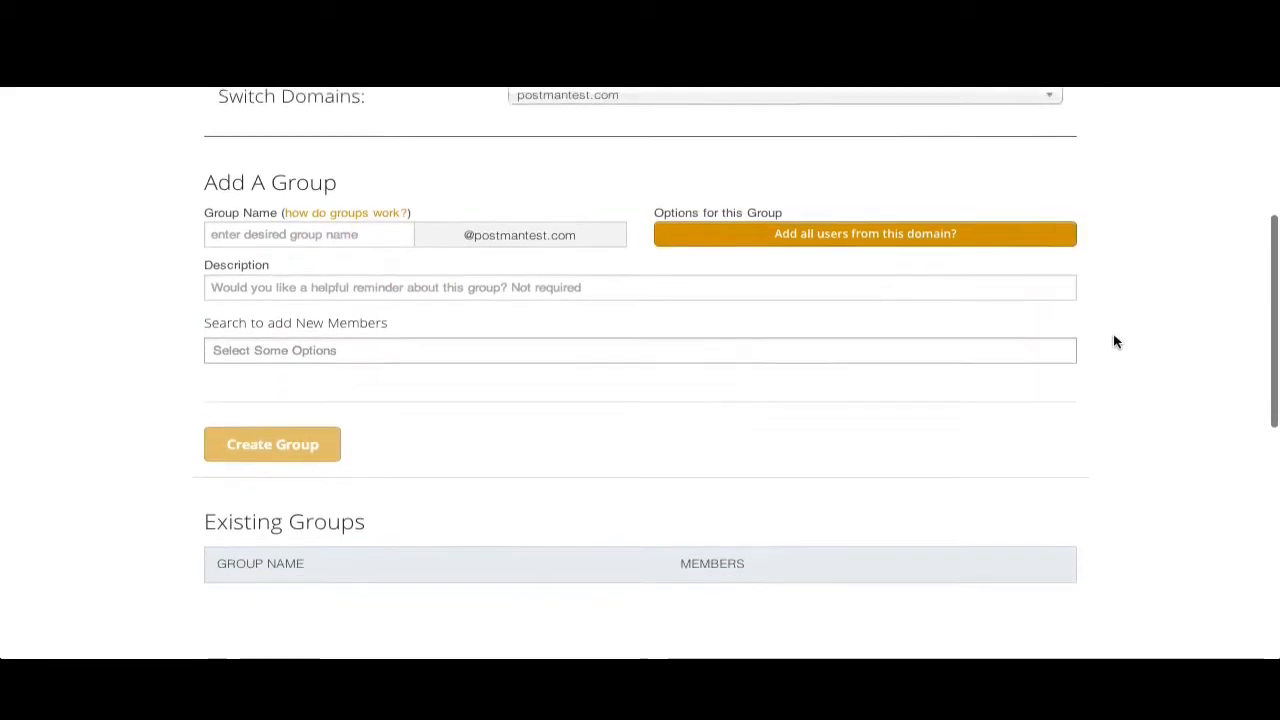
{"action": "scroll", "coordinate": [1115, 341], "scroll_direction": "up", "scroll_amount": 1}
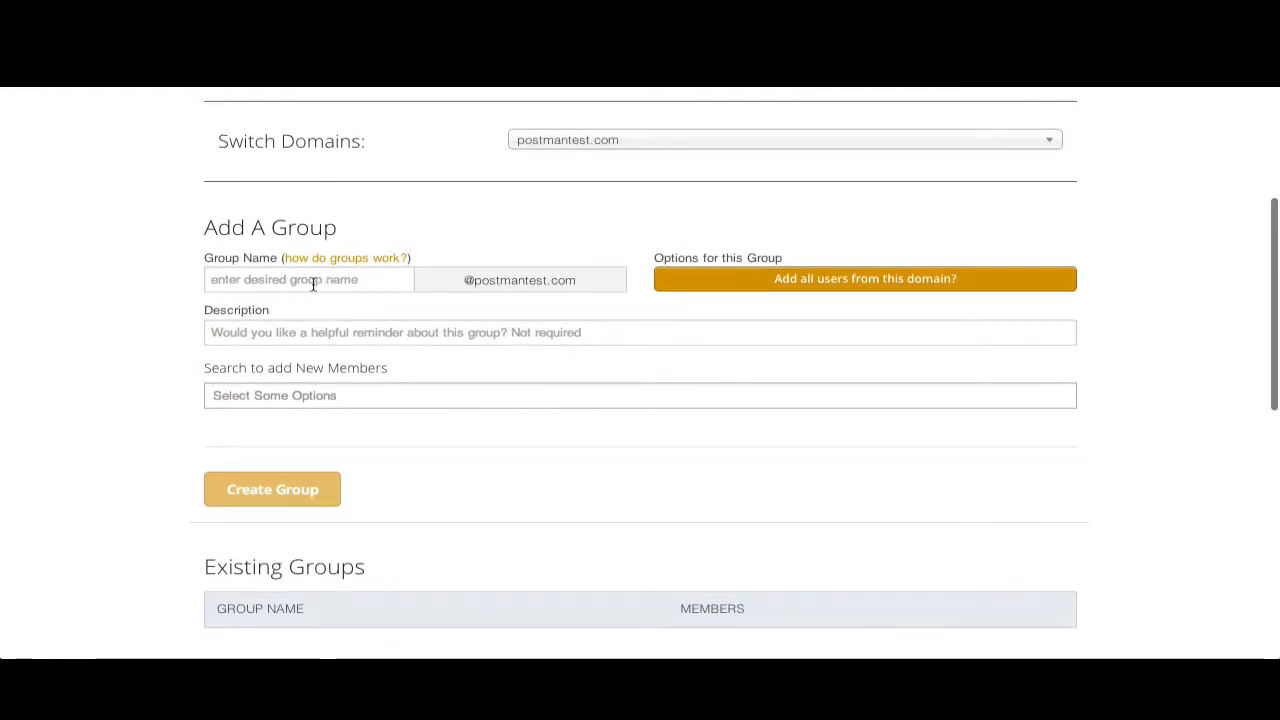
{"action": "left_click", "coordinate": [313, 284]}
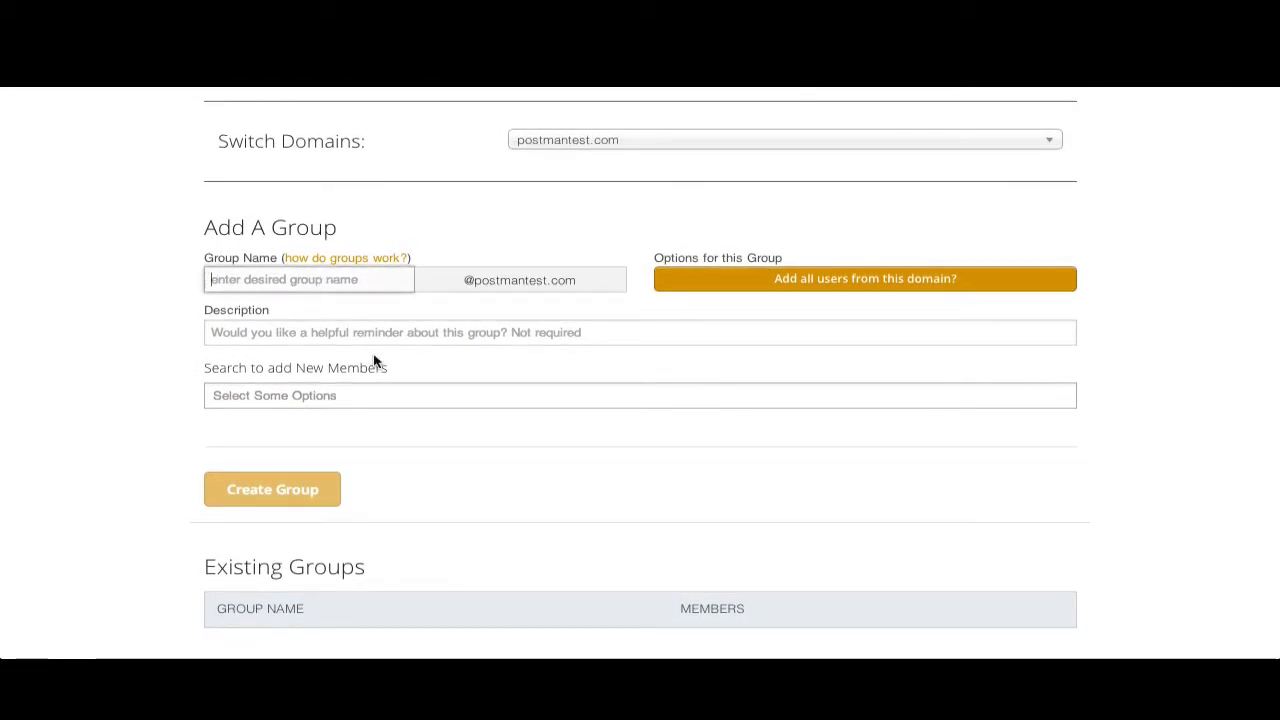
{"action": "type", "text": "team"}
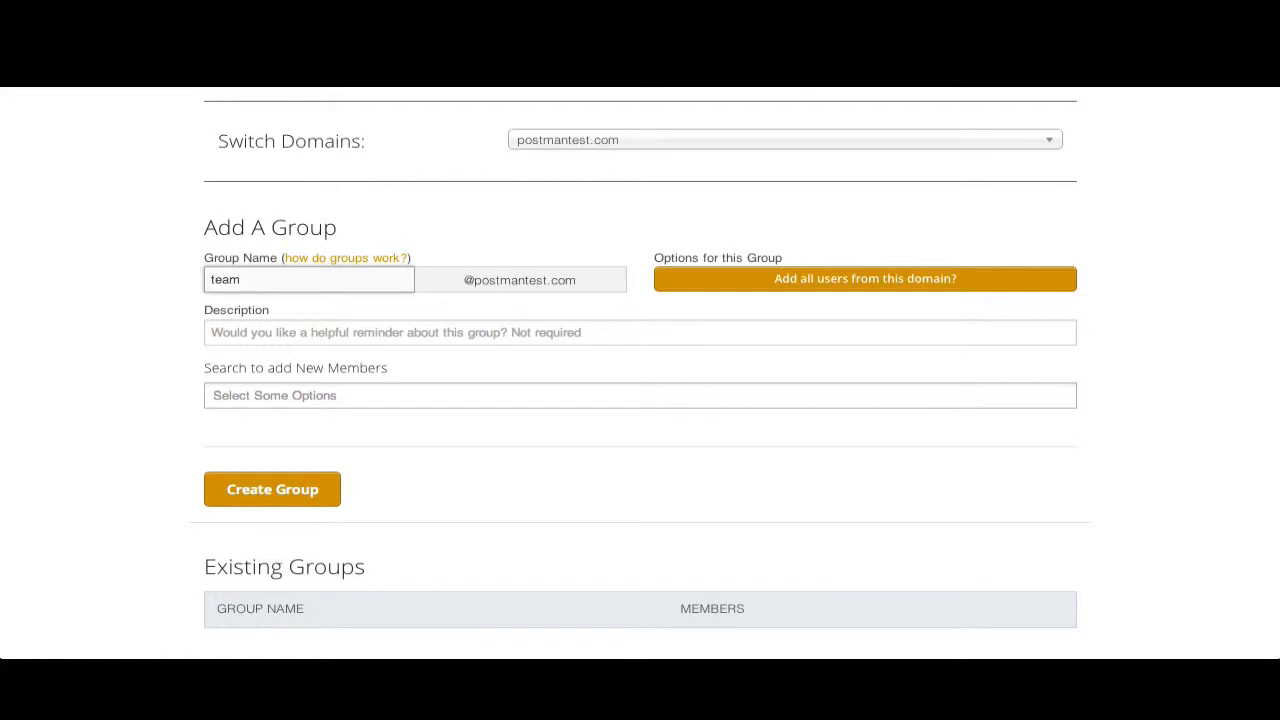
{"action": "left_click", "coordinate": [759, 284]}
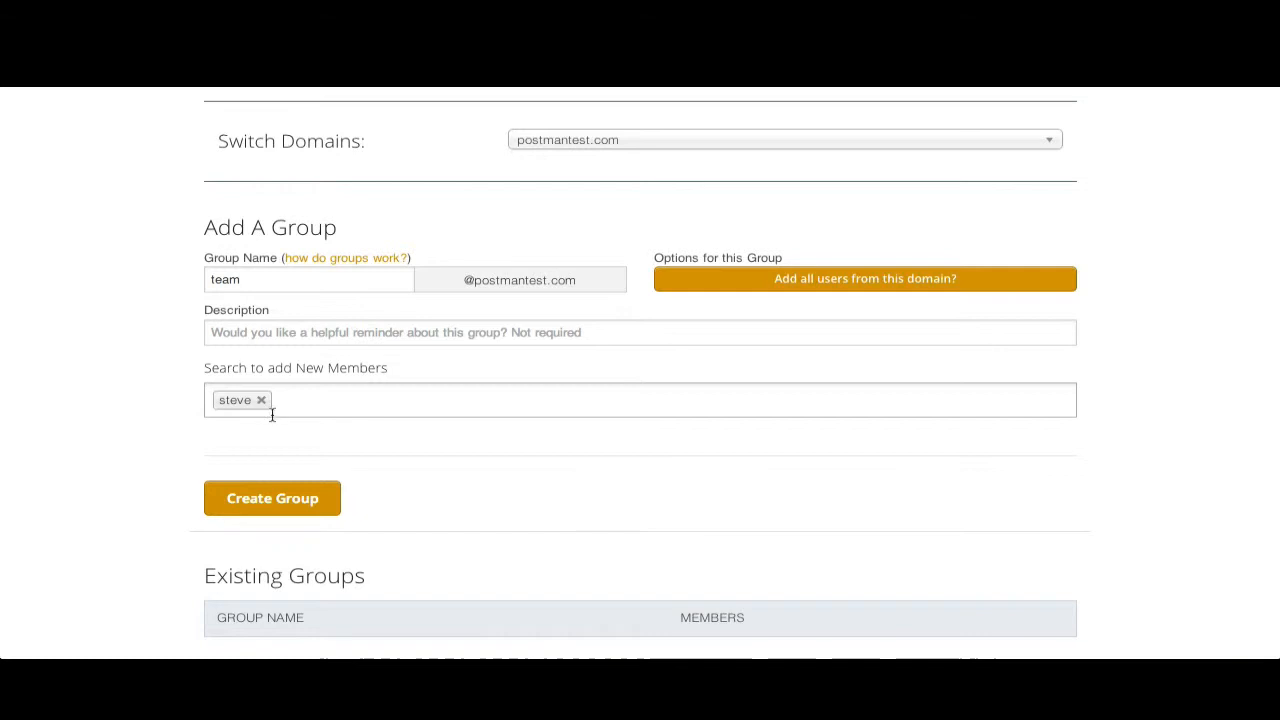
{"action": "scroll", "coordinate": [366, 458], "scroll_direction": "down", "scroll_amount": 1}
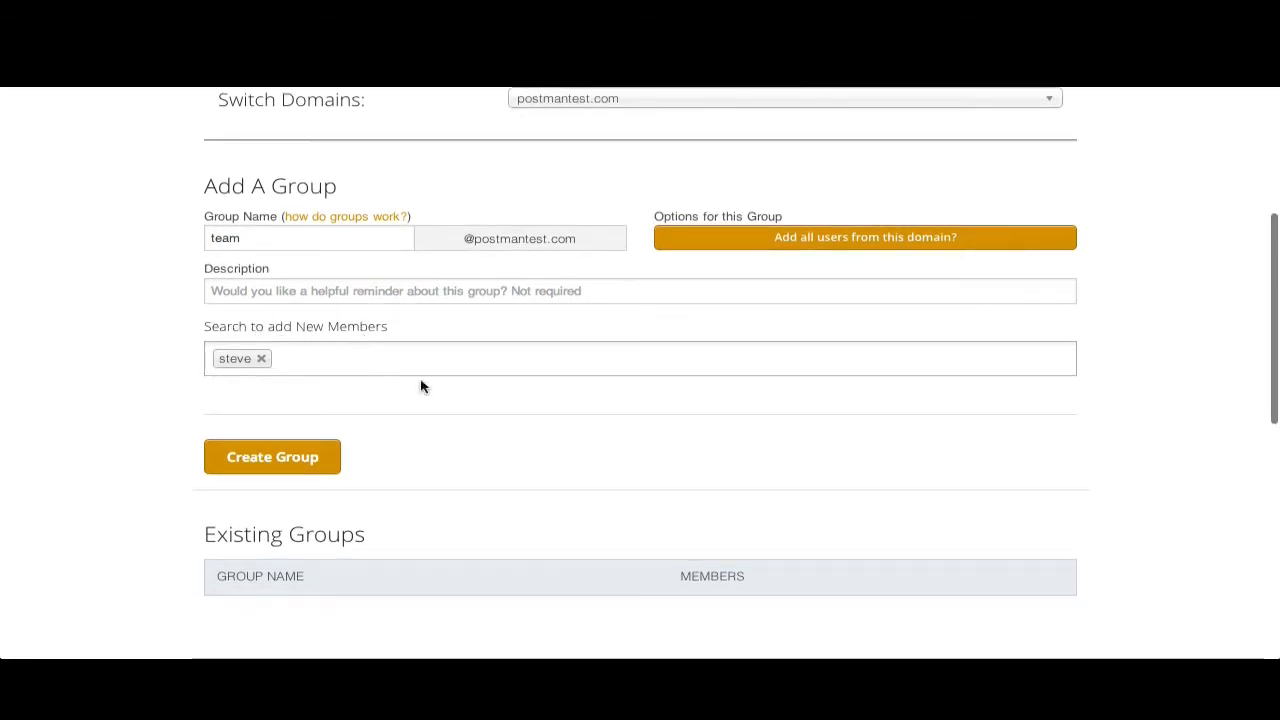
{"action": "left_click", "coordinate": [299, 458]}
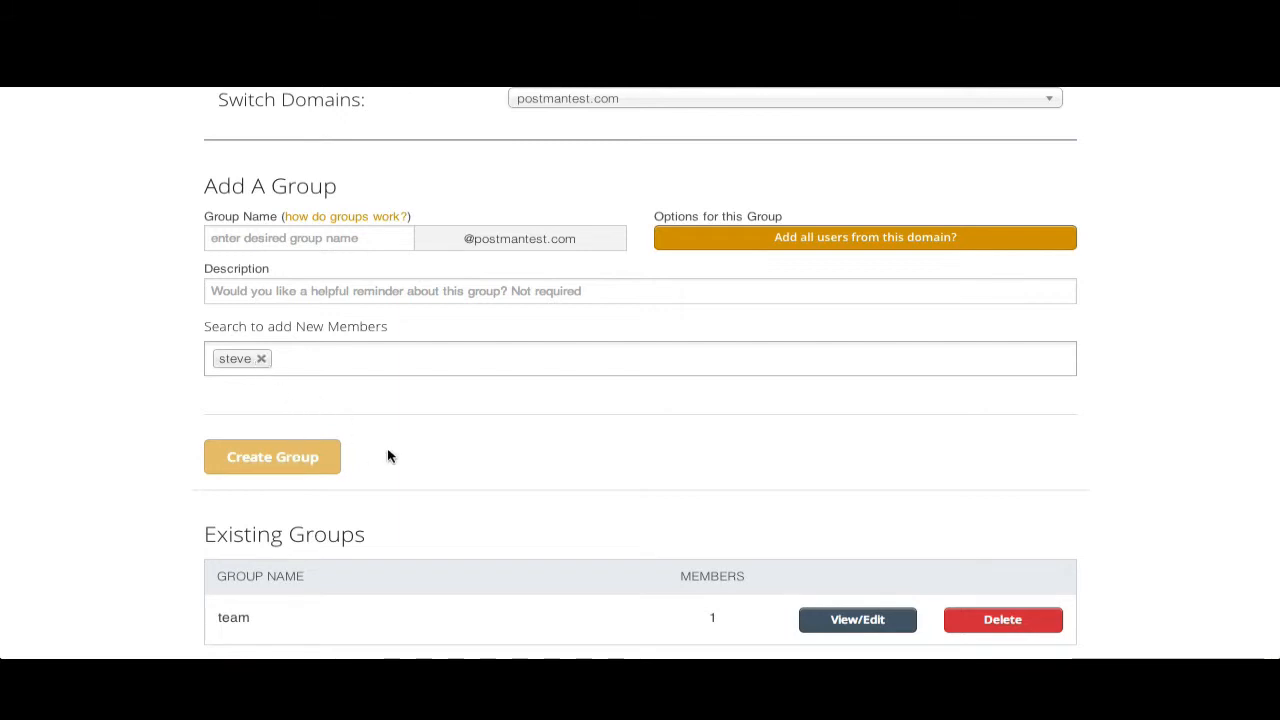
{"action": "scroll", "coordinate": [389, 456], "scroll_direction": "down", "scroll_amount": 1}
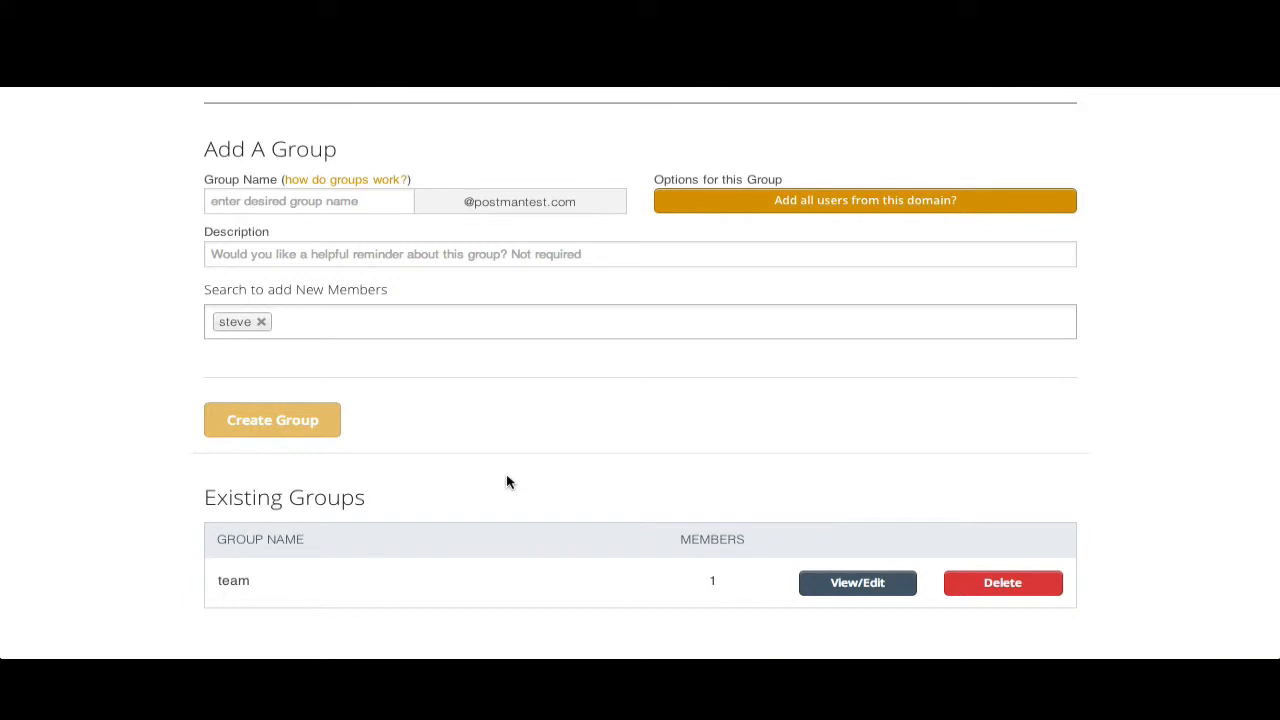
{"action": "scroll", "coordinate": [630, 471], "scroll_direction": "up", "scroll_amount": 3}
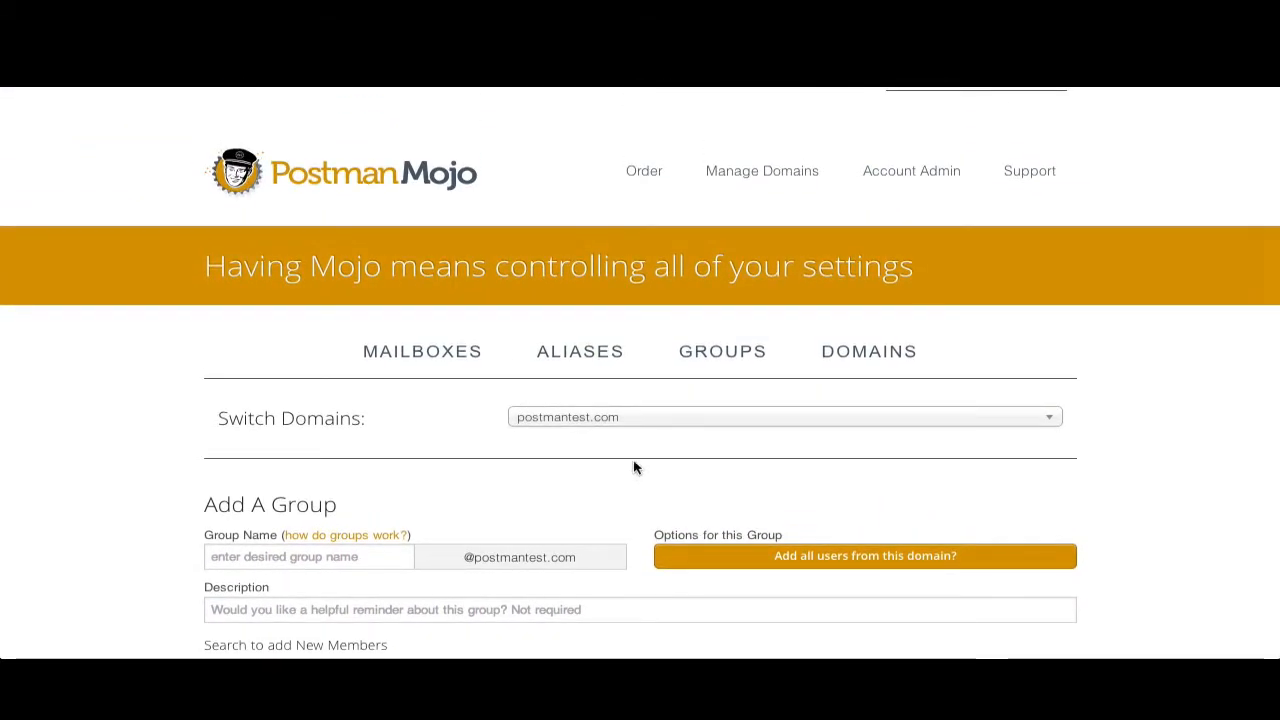
- Open the Domains section to view the existing domains list
{"action": "left_click", "coordinate": [853, 358]}
{"action": "scroll", "coordinate": [1143, 388], "scroll_direction": "down", "scroll_amount": 3}
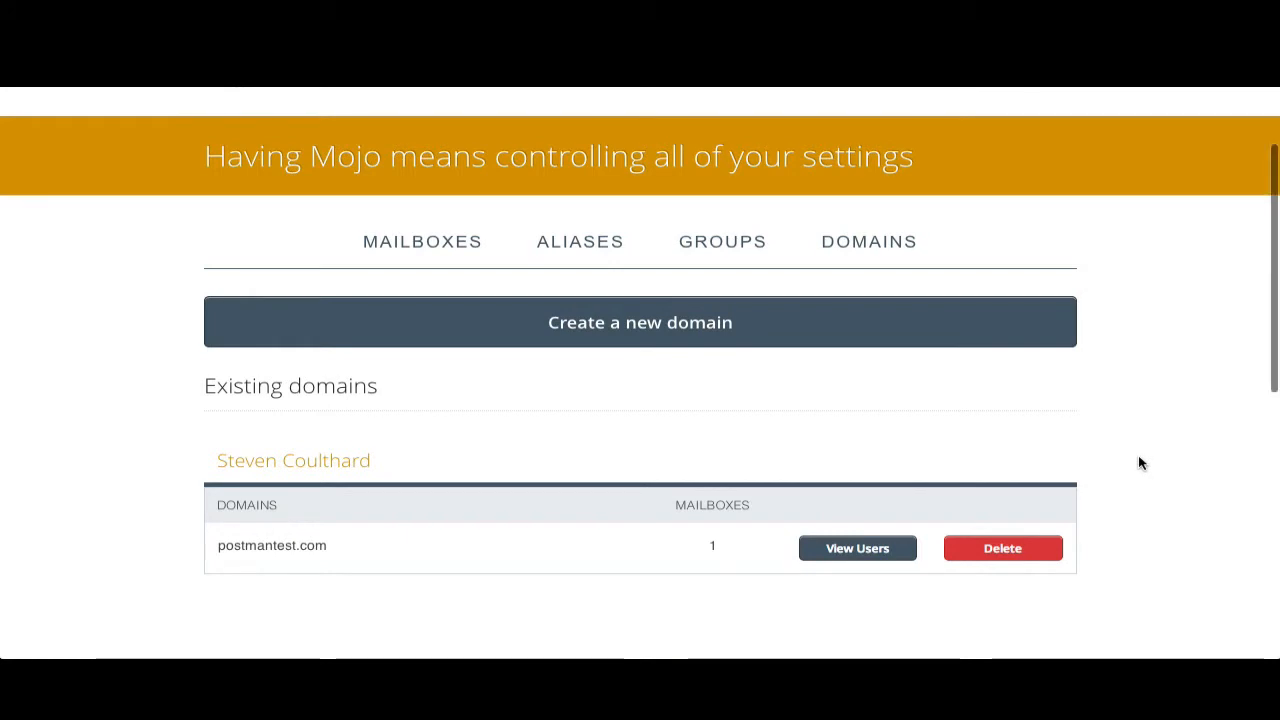
{"action": "scroll", "coordinate": [1141, 463], "scroll_direction": "up", "scroll_amount": 3}
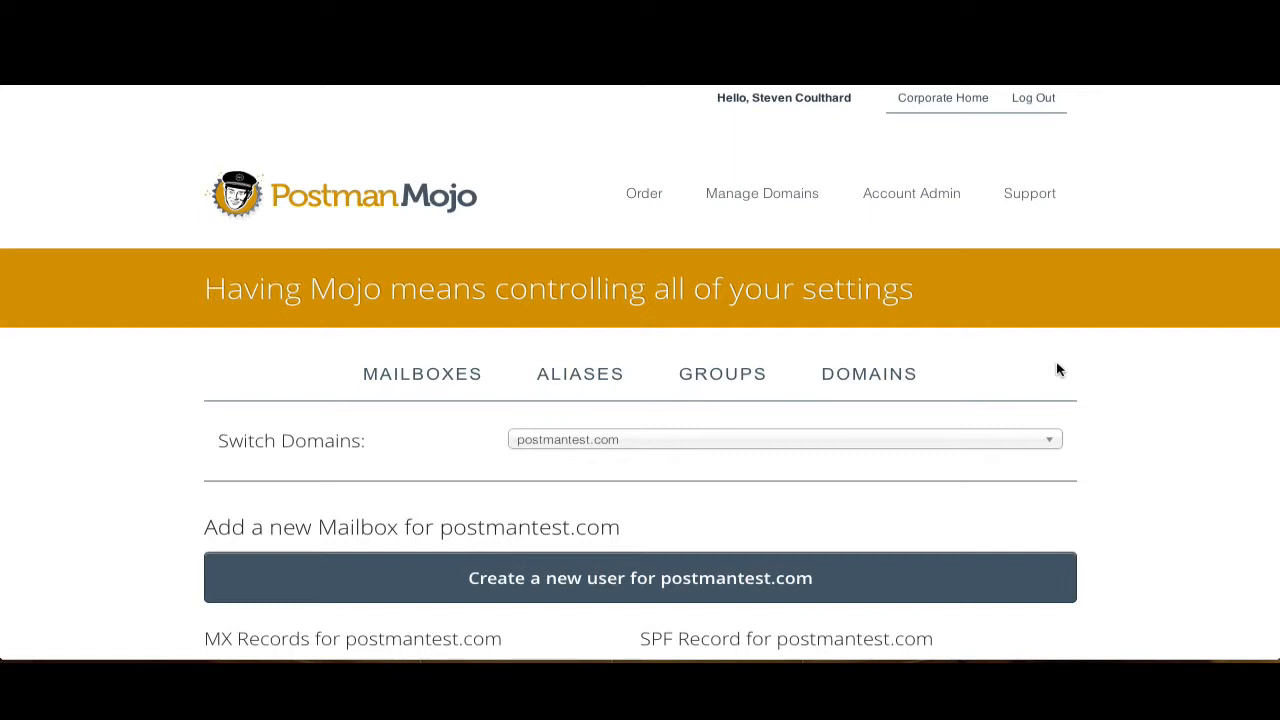
- Open Account Admin and scroll through the account information and personal details form
{"action": "left_click", "coordinate": [935, 200]}
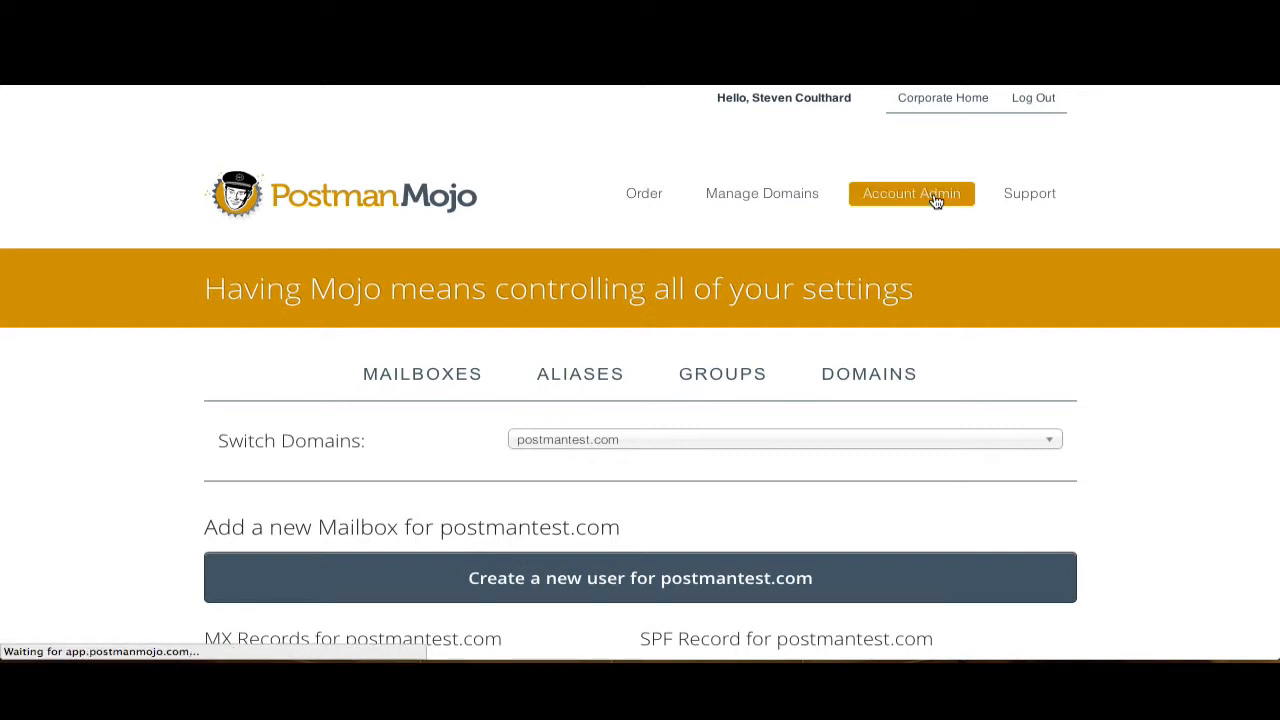
{"action": "scroll", "coordinate": [1145, 455], "scroll_direction": "down", "scroll_amount": 3}
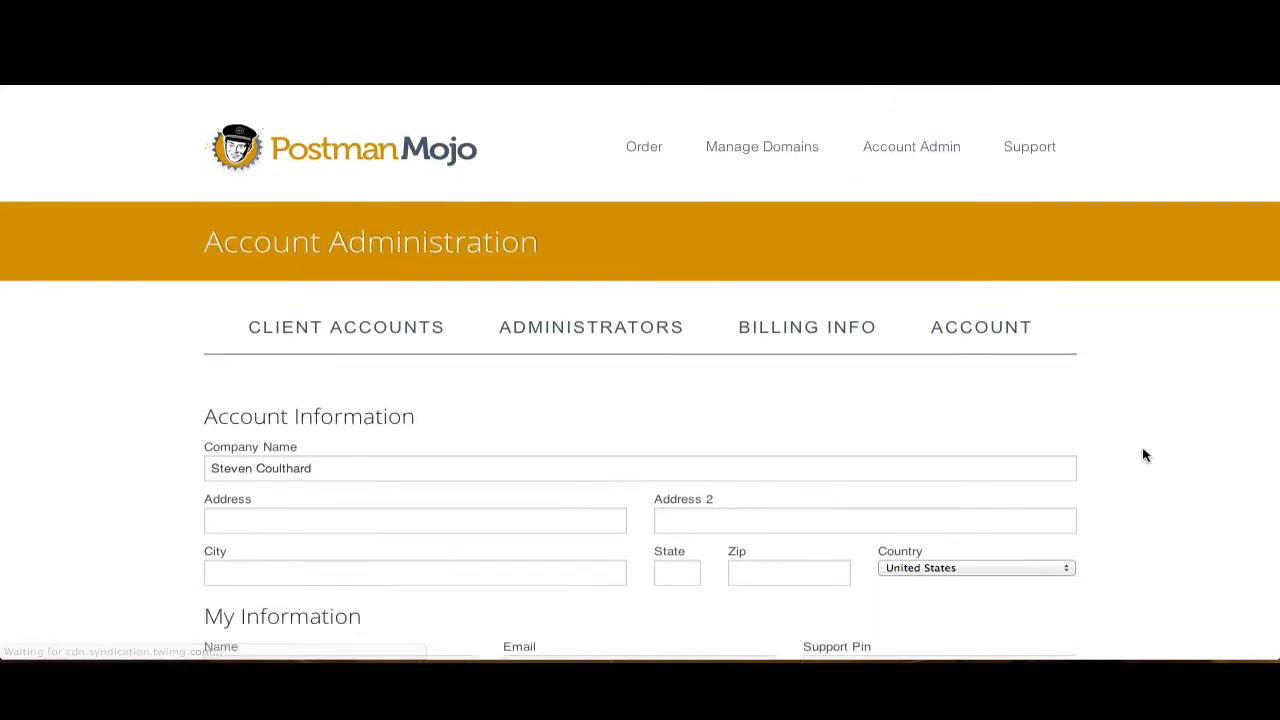
{"action": "scroll", "coordinate": [1145, 455], "scroll_direction": "down", "scroll_amount": 1}
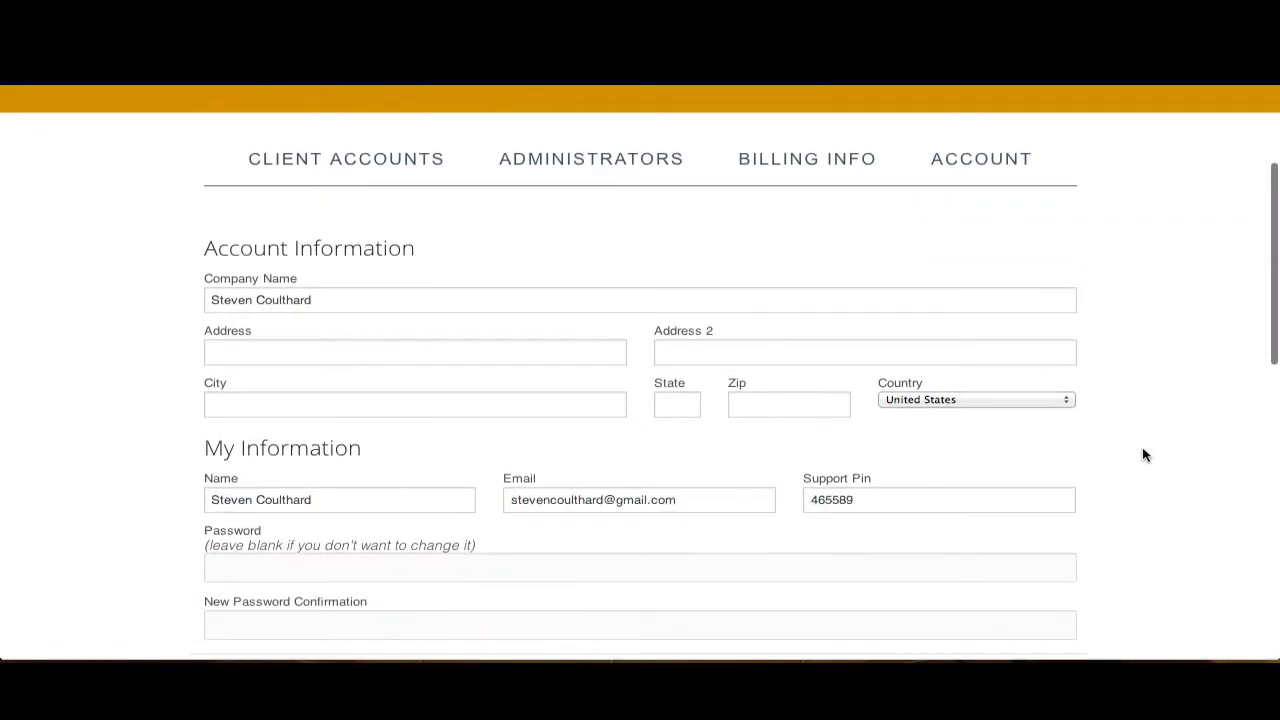
{"action": "scroll", "coordinate": [1145, 455], "scroll_direction": "down", "scroll_amount": 1}
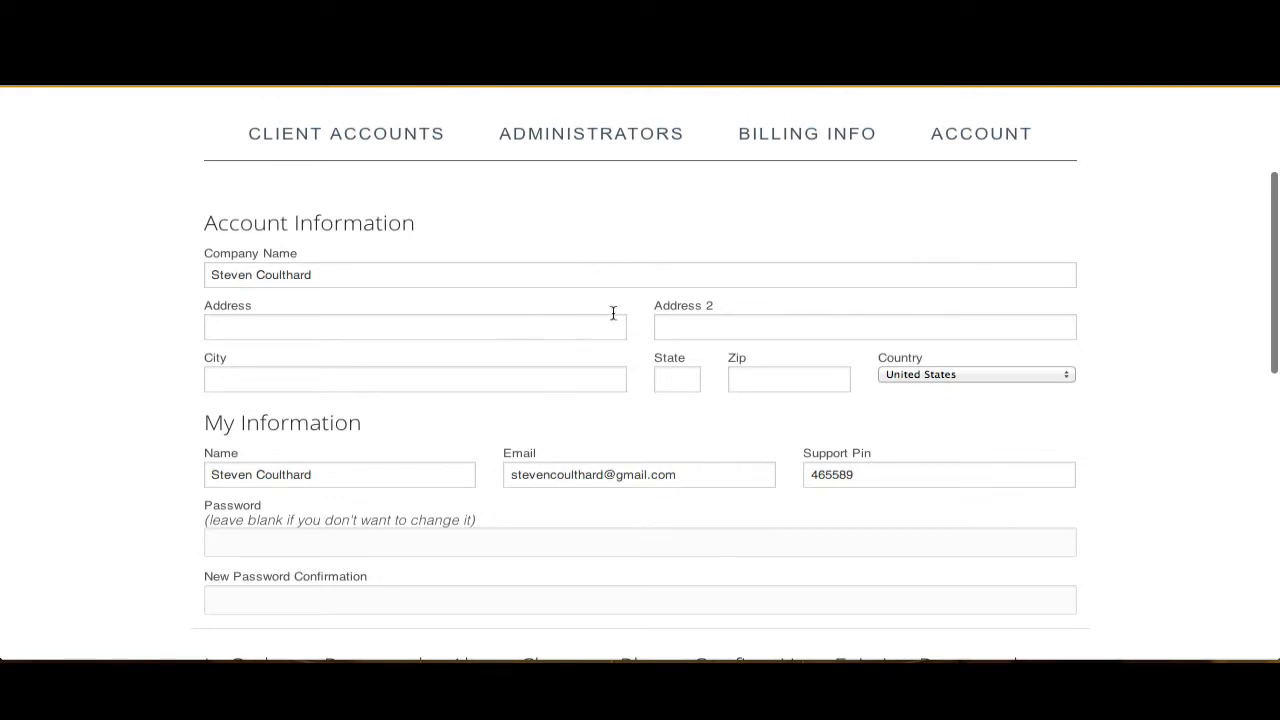
{"action": "scroll", "coordinate": [715, 461], "scroll_direction": "down", "scroll_amount": 2}
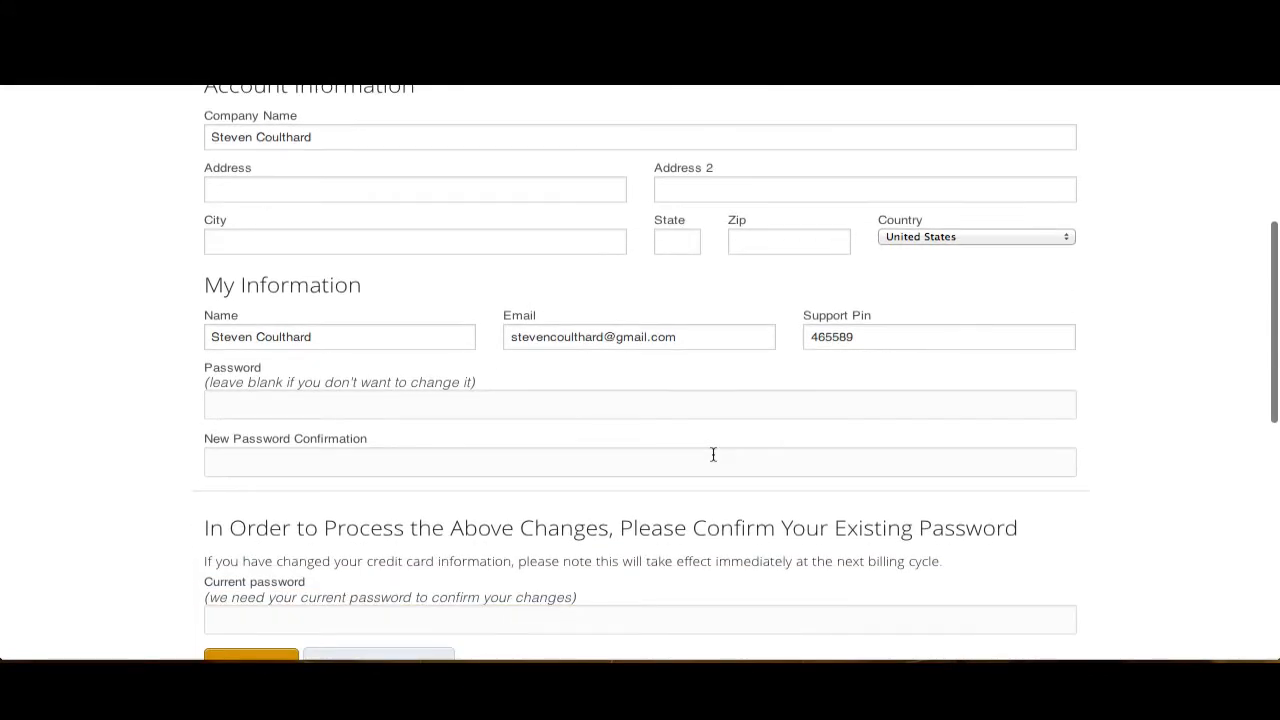
{"action": "scroll", "coordinate": [713, 455], "scroll_direction": "up", "scroll_amount": 1}
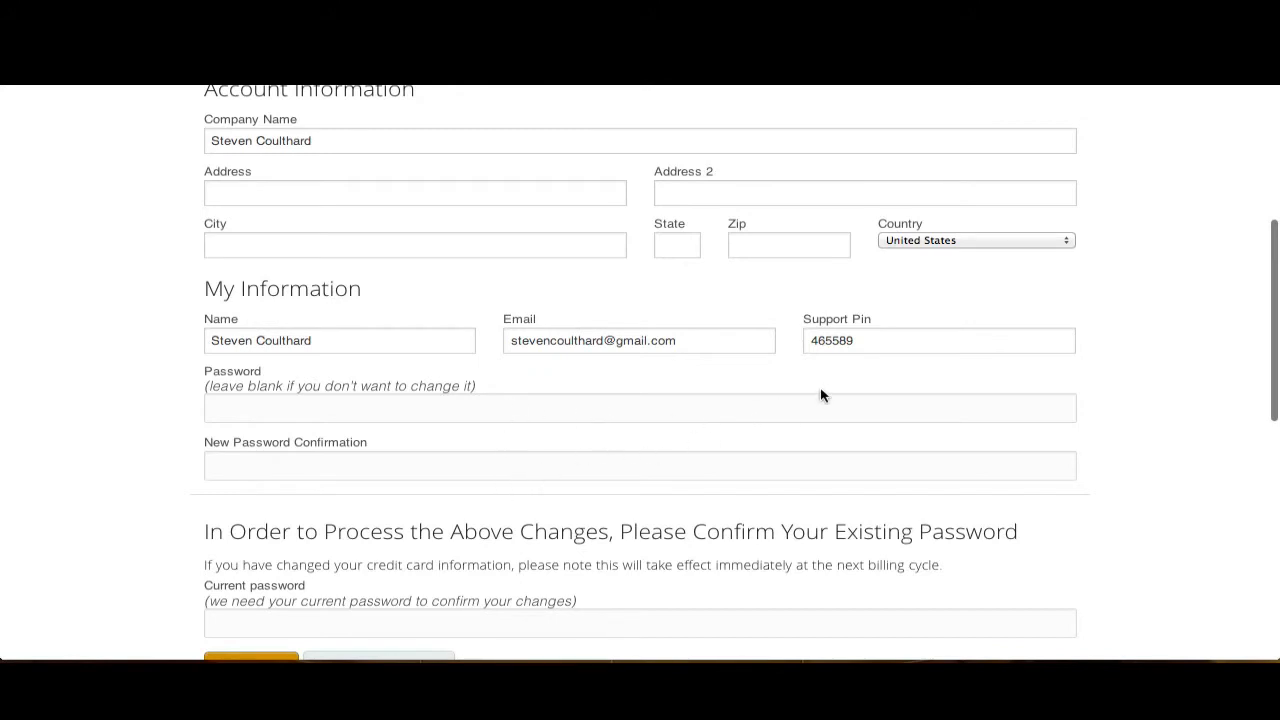
{"action": "scroll", "coordinate": [1133, 378], "scroll_direction": "down", "scroll_amount": 2}
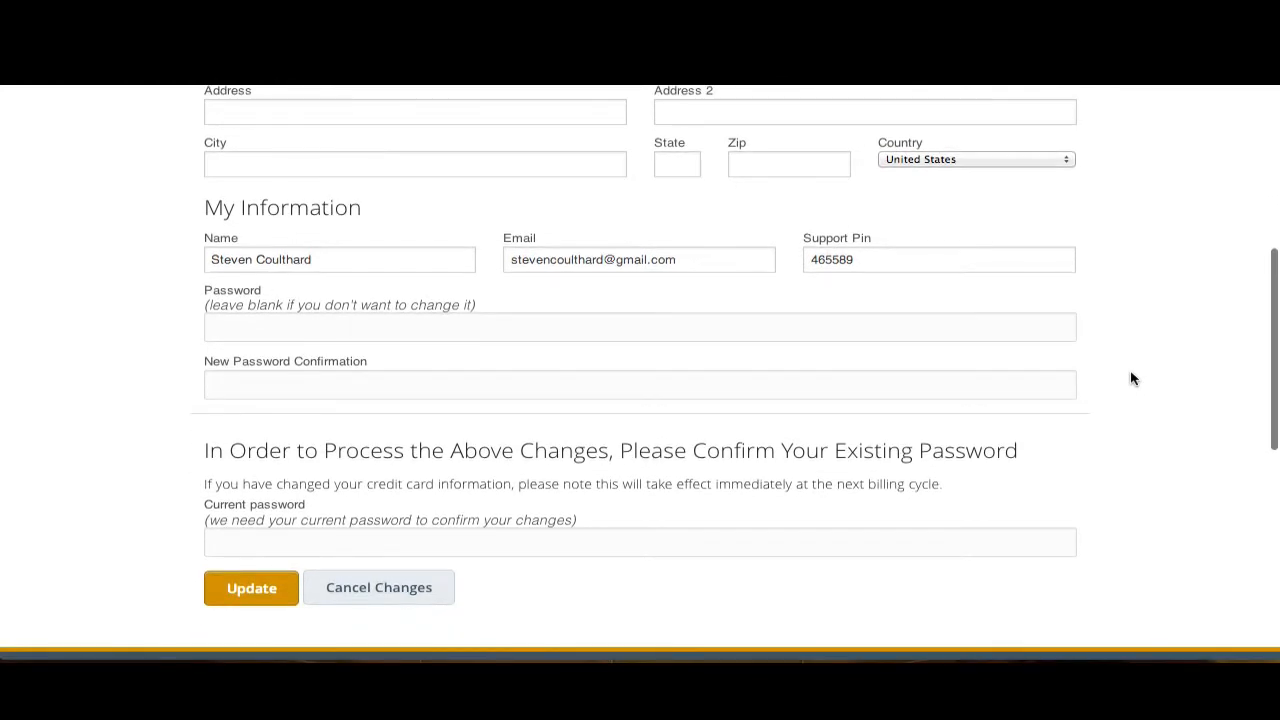
{"action": "scroll", "coordinate": [1133, 378], "scroll_direction": "up", "scroll_amount": 10}
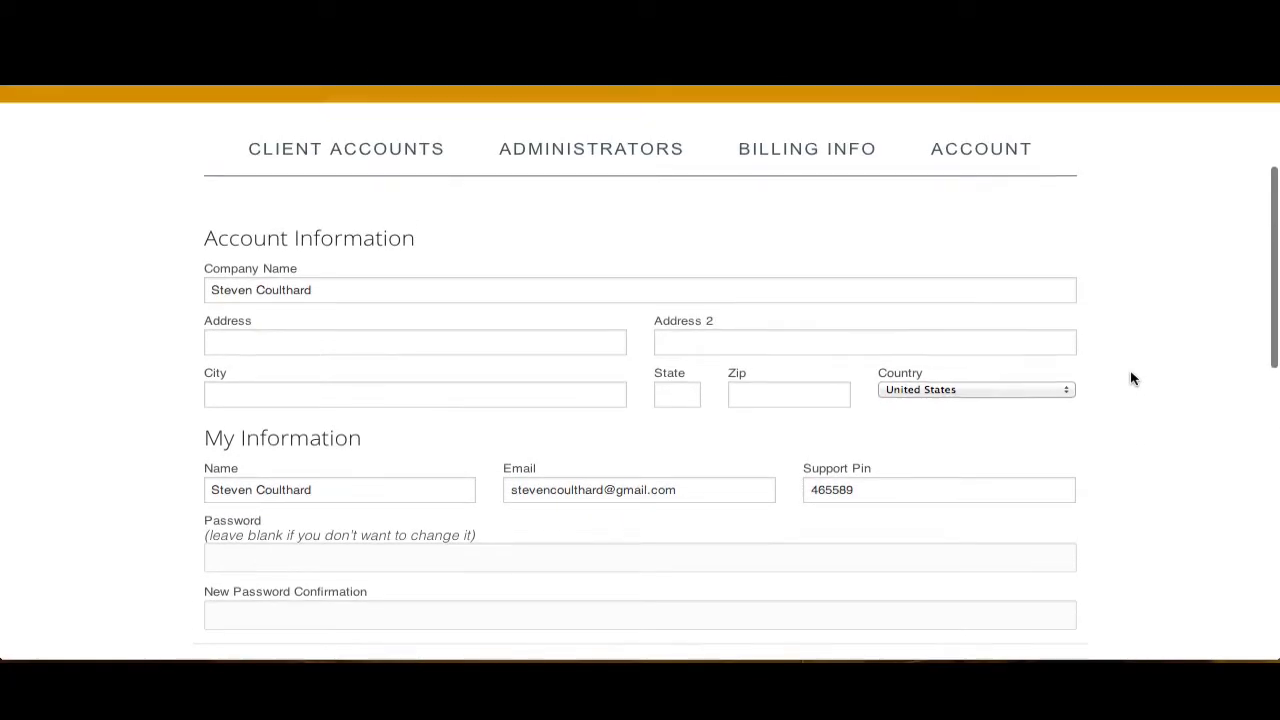
- Browse the Client Accounts and Administrators sections of Account Admin
{"action": "left_click", "coordinate": [403, 336]}
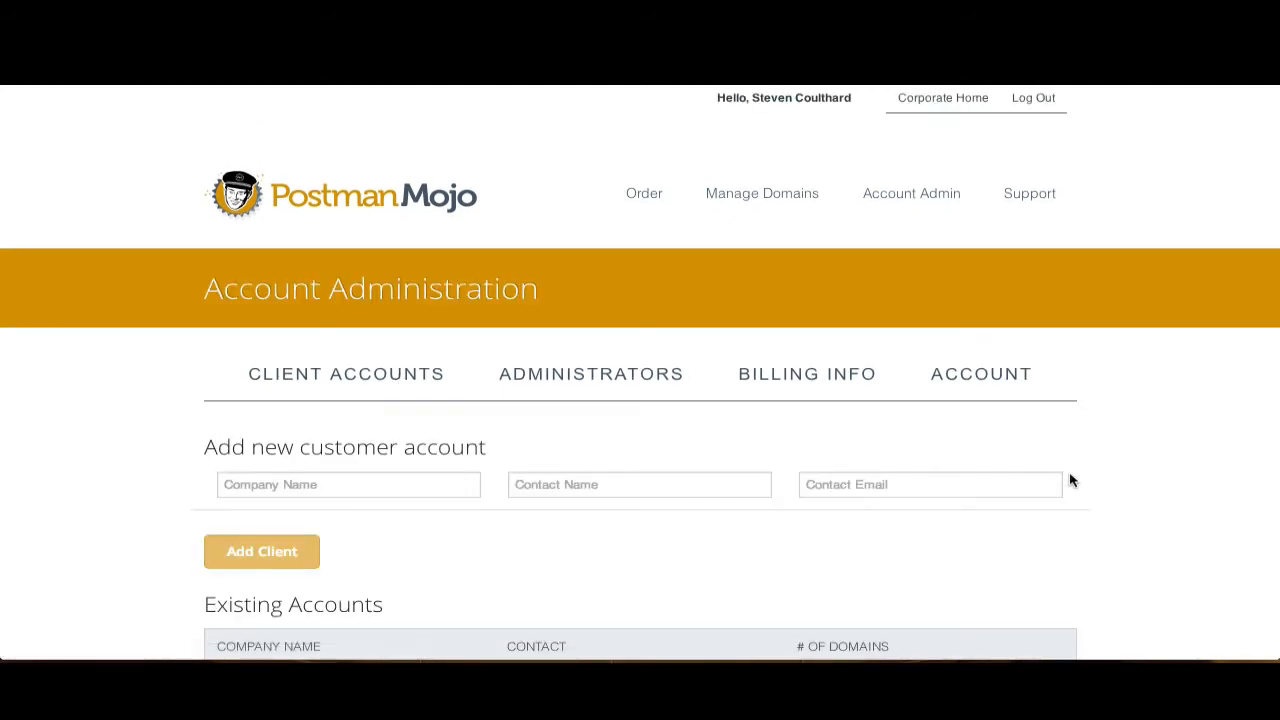
{"action": "scroll", "coordinate": [1127, 484], "scroll_direction": "down", "scroll_amount": 3}
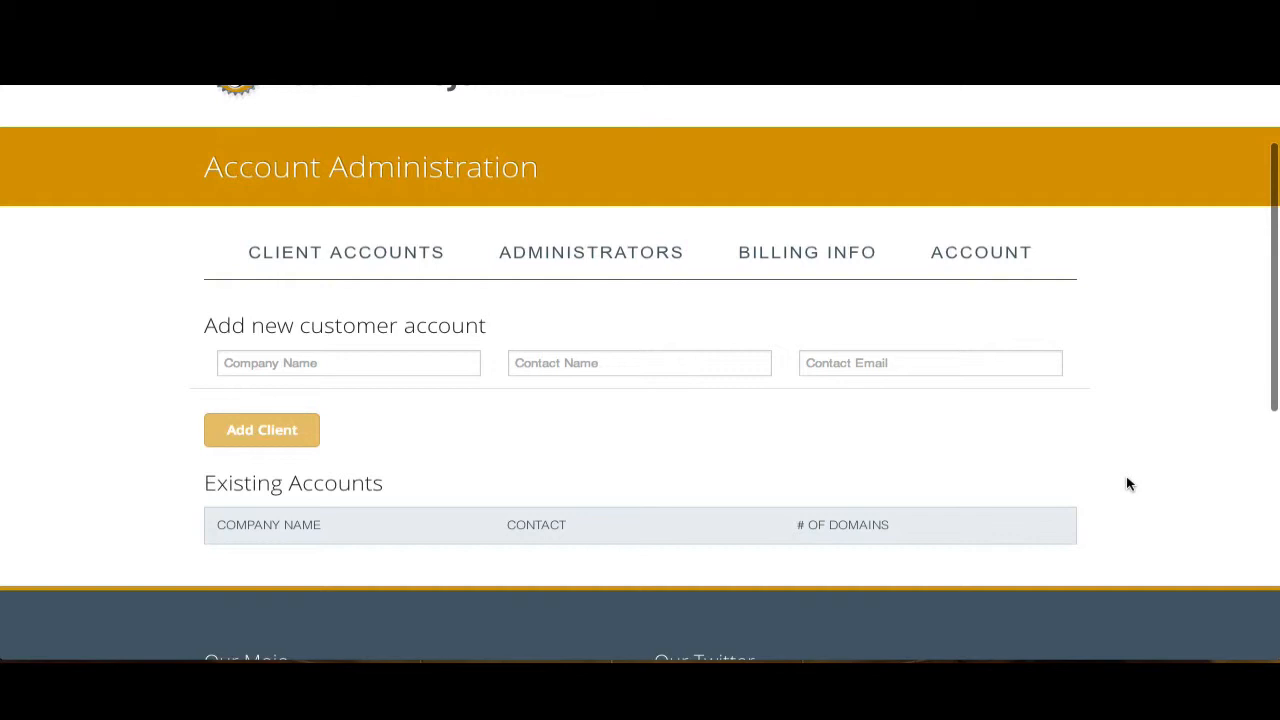
{"action": "scroll", "coordinate": [1127, 484], "scroll_direction": "up", "scroll_amount": 1}
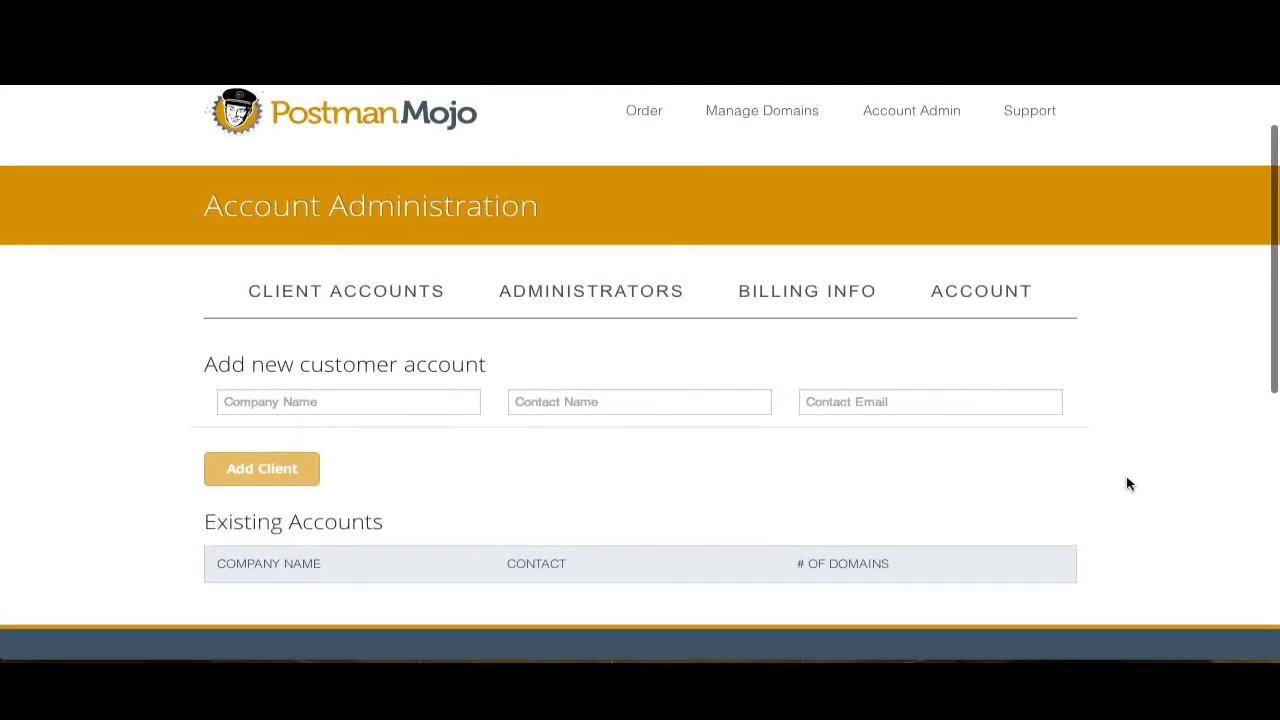
{"action": "left_click", "coordinate": [636, 294]}
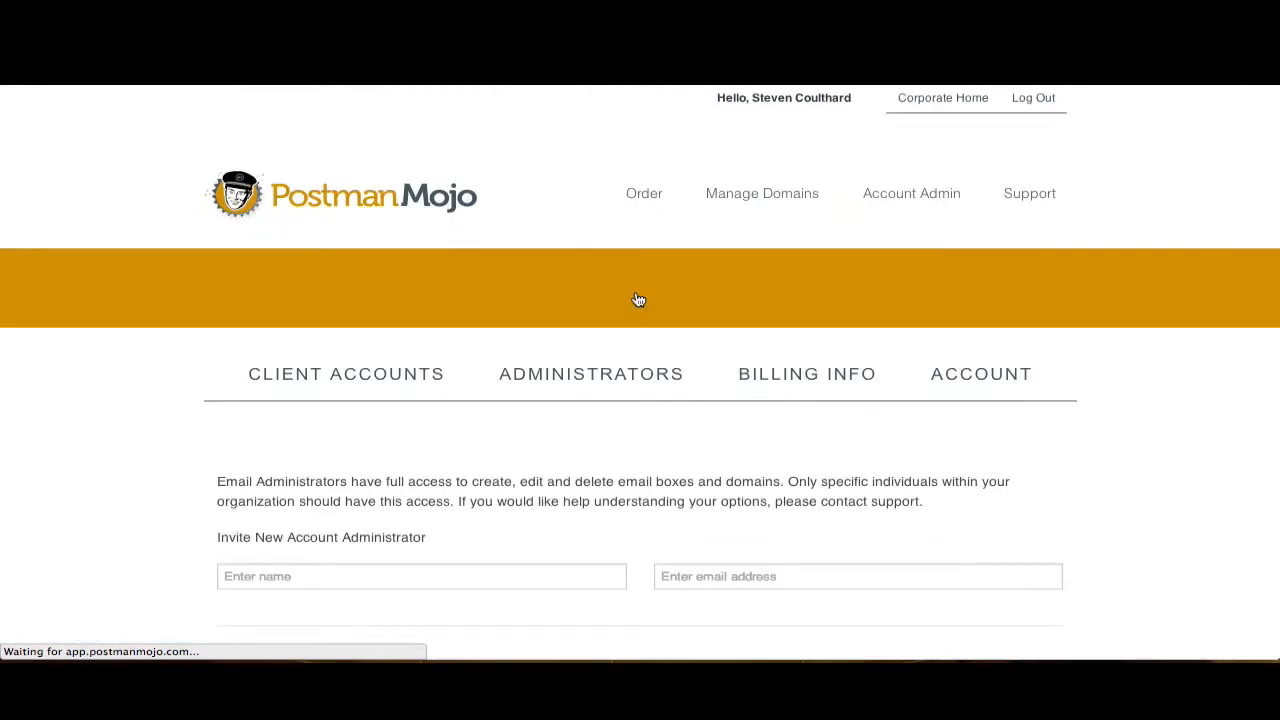
{"action": "scroll", "coordinate": [1108, 466], "scroll_direction": "down", "scroll_amount": 4}
{"action": "scroll", "coordinate": [1108, 466], "scroll_direction": "down", "scroll_amount": 1}
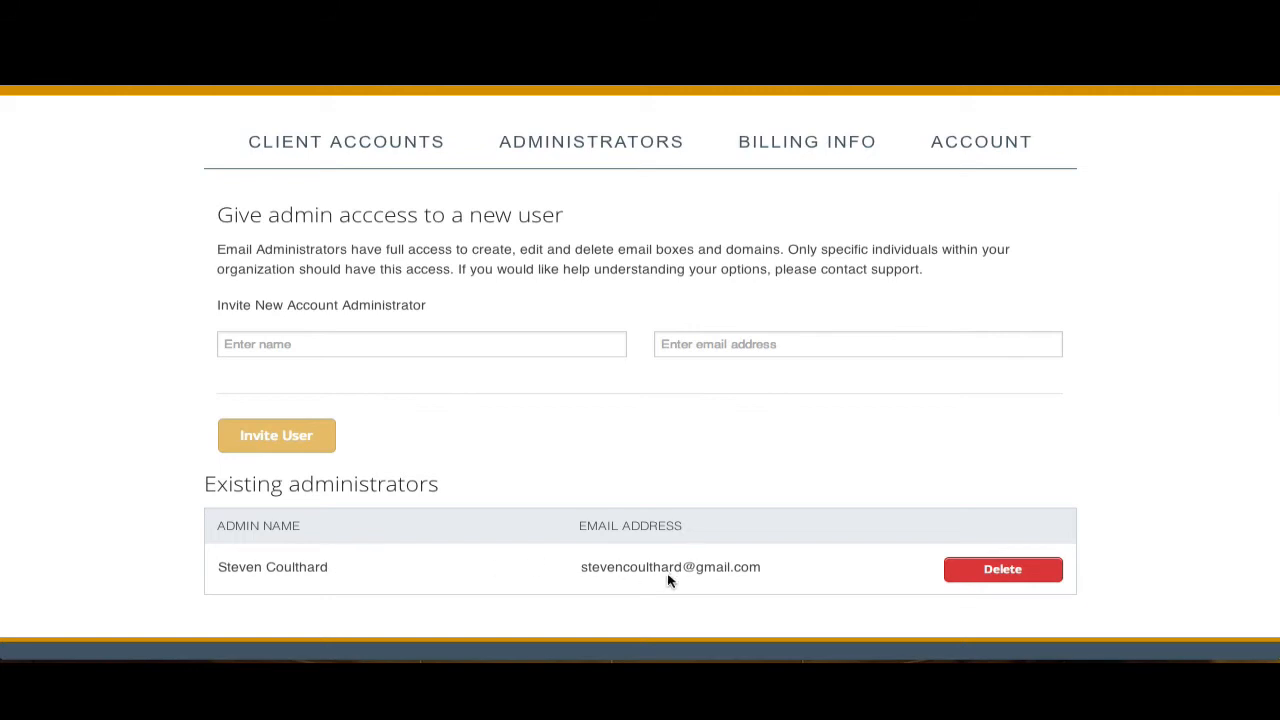
{"action": "scroll", "coordinate": [728, 462], "scroll_direction": "up", "scroll_amount": 1}
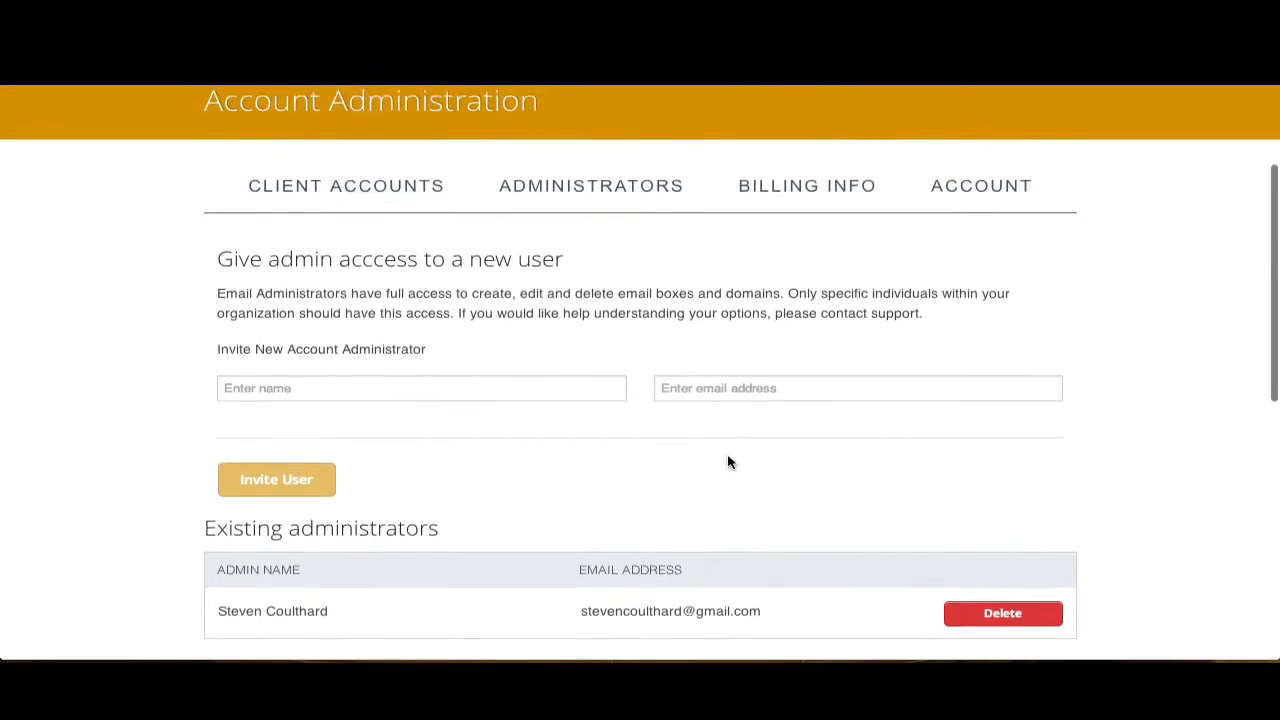
{"action": "scroll", "coordinate": [728, 462], "scroll_direction": "up", "scroll_amount": 4}
- Review the Billing Info section with its payment form and past invoices, then go back to Manage Domains
{"action": "left_click", "coordinate": [798, 382]}
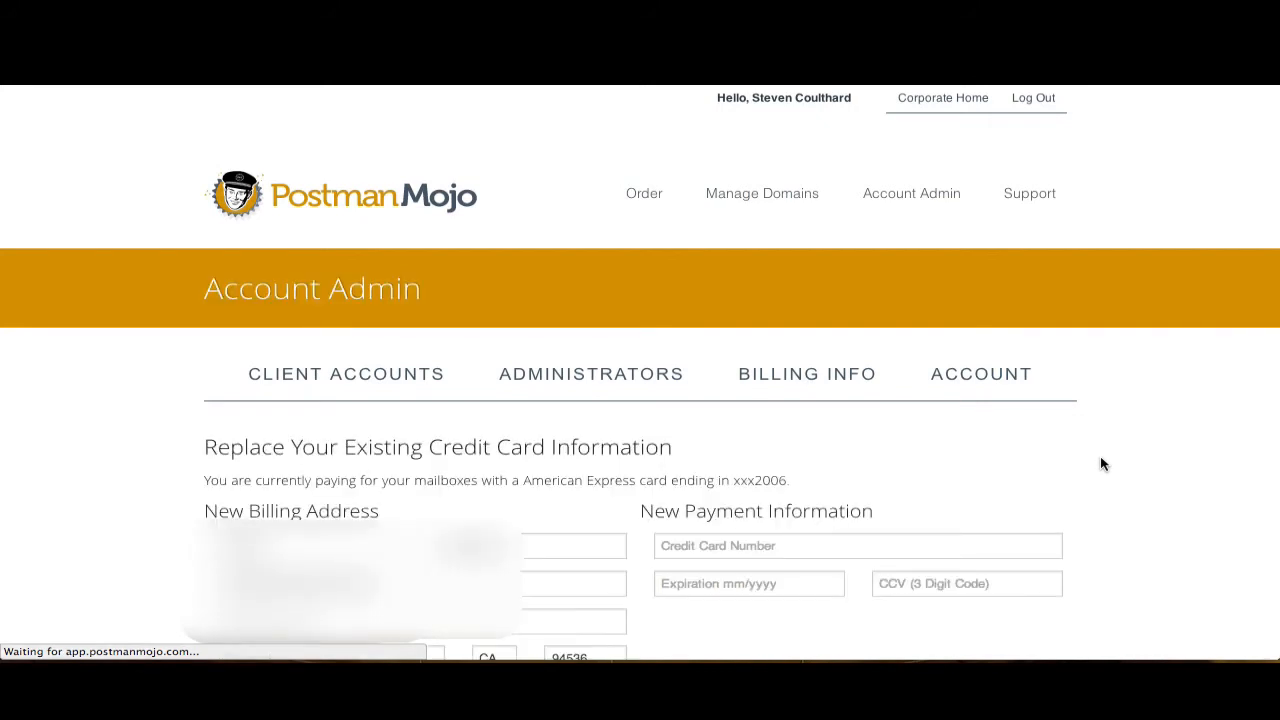
{"action": "scroll", "coordinate": [1101, 457], "scroll_direction": "down", "scroll_amount": 5}
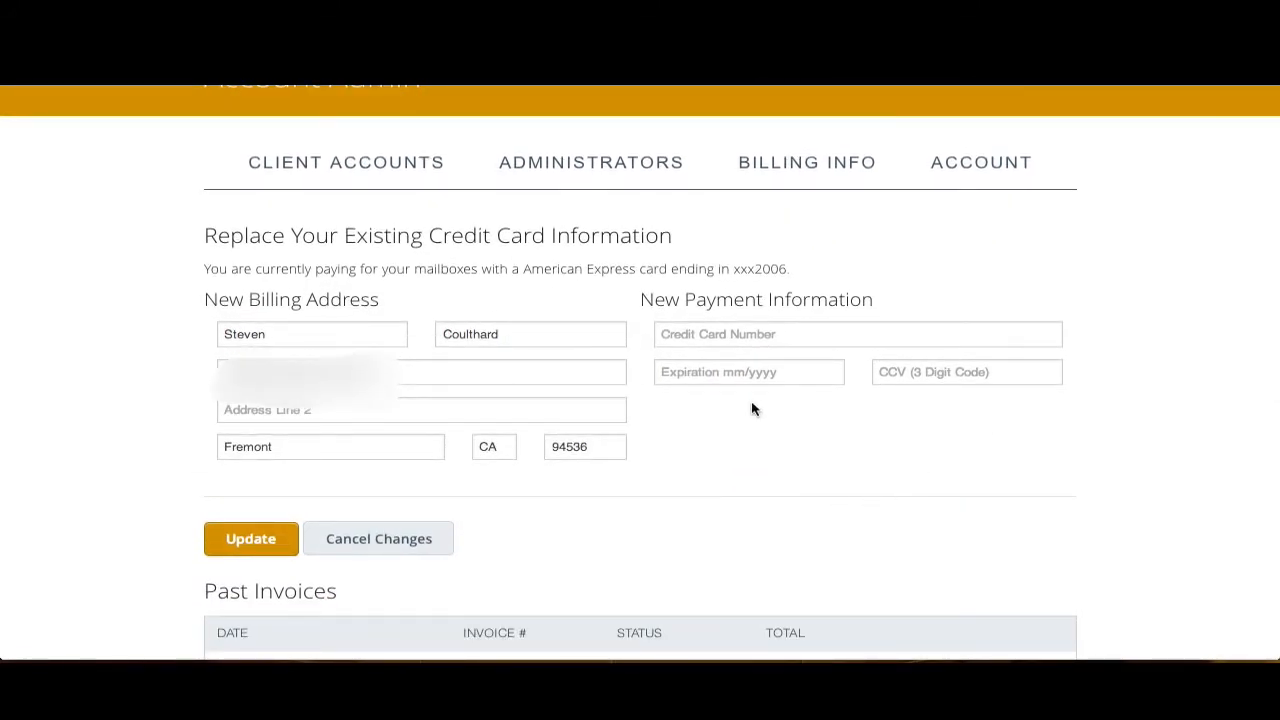
{"action": "scroll", "coordinate": [1104, 469], "scroll_direction": "down", "scroll_amount": 3}
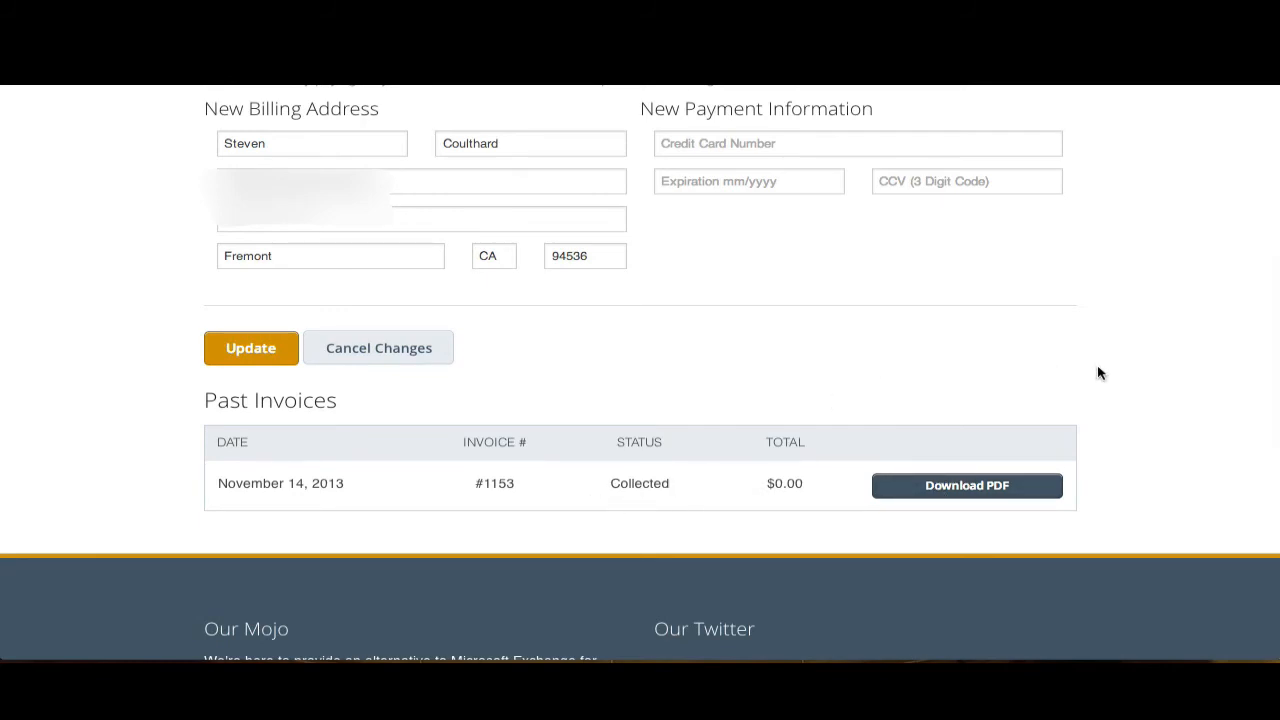
{"action": "scroll", "coordinate": [1097, 373], "scroll_direction": "up", "scroll_amount": 1}
{"action": "scroll", "coordinate": [1097, 373], "scroll_direction": "up", "scroll_amount": 5}
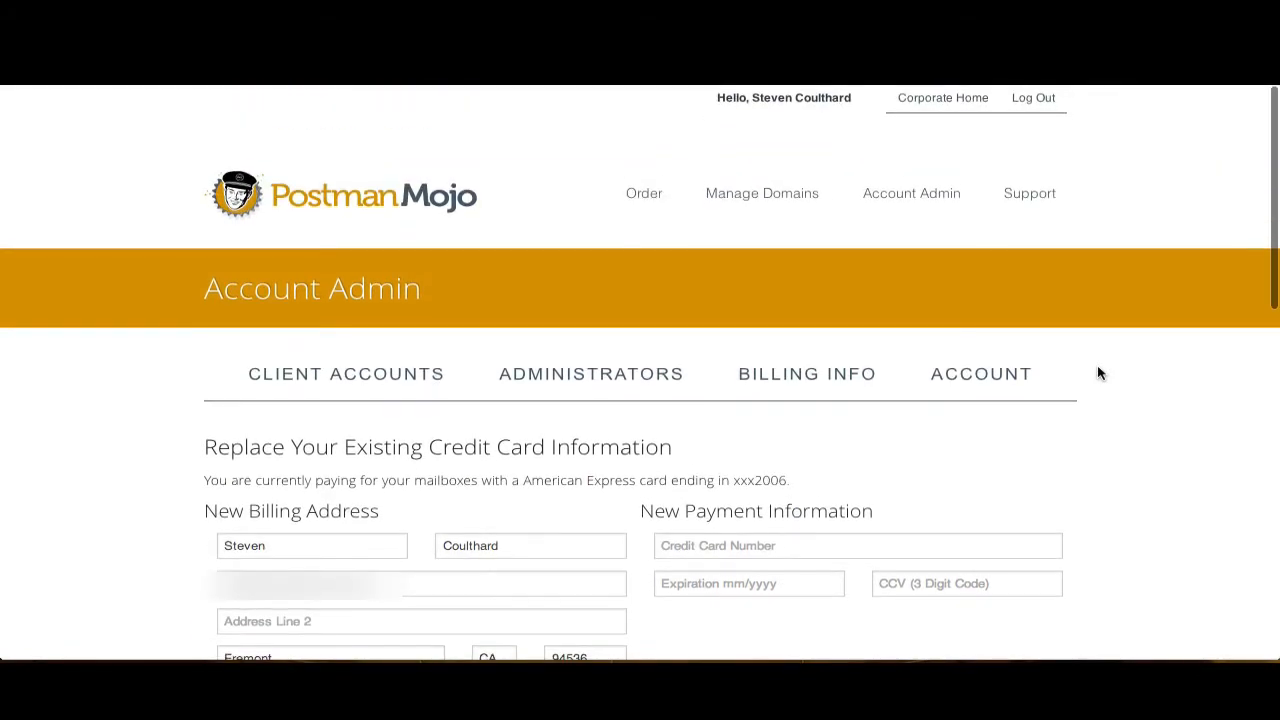
{"action": "left_click", "coordinate": [755, 195]}
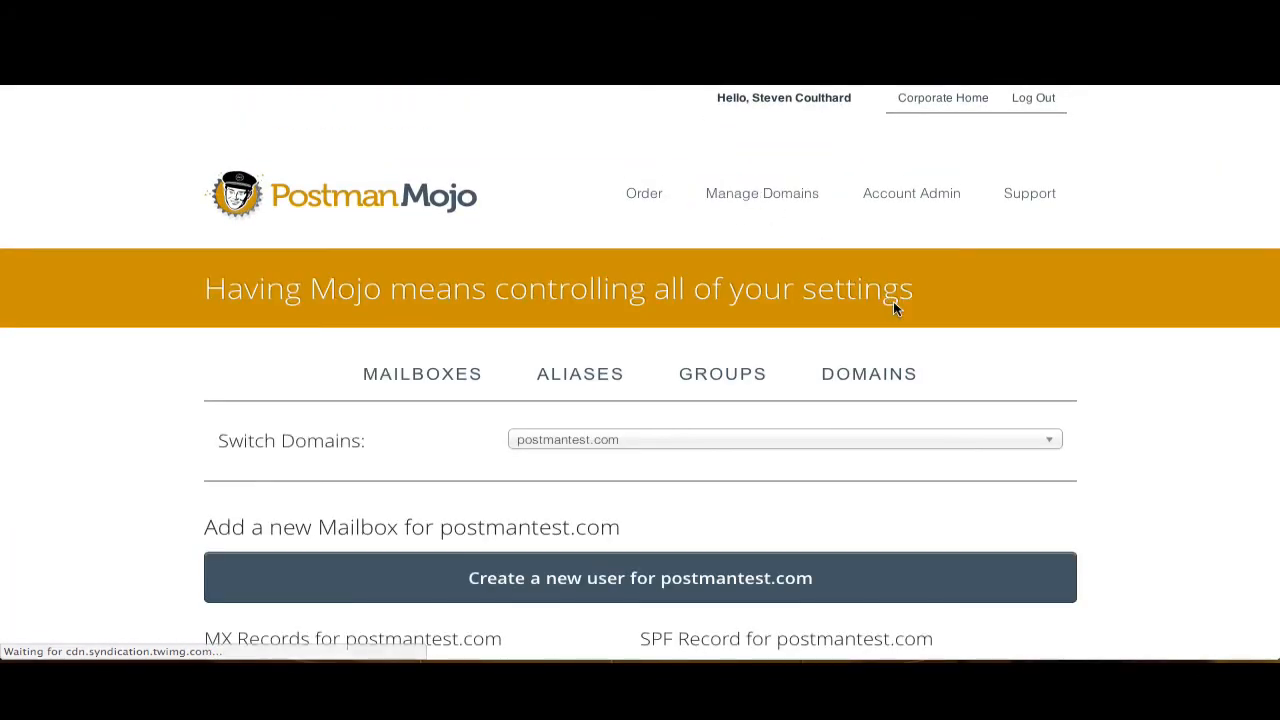